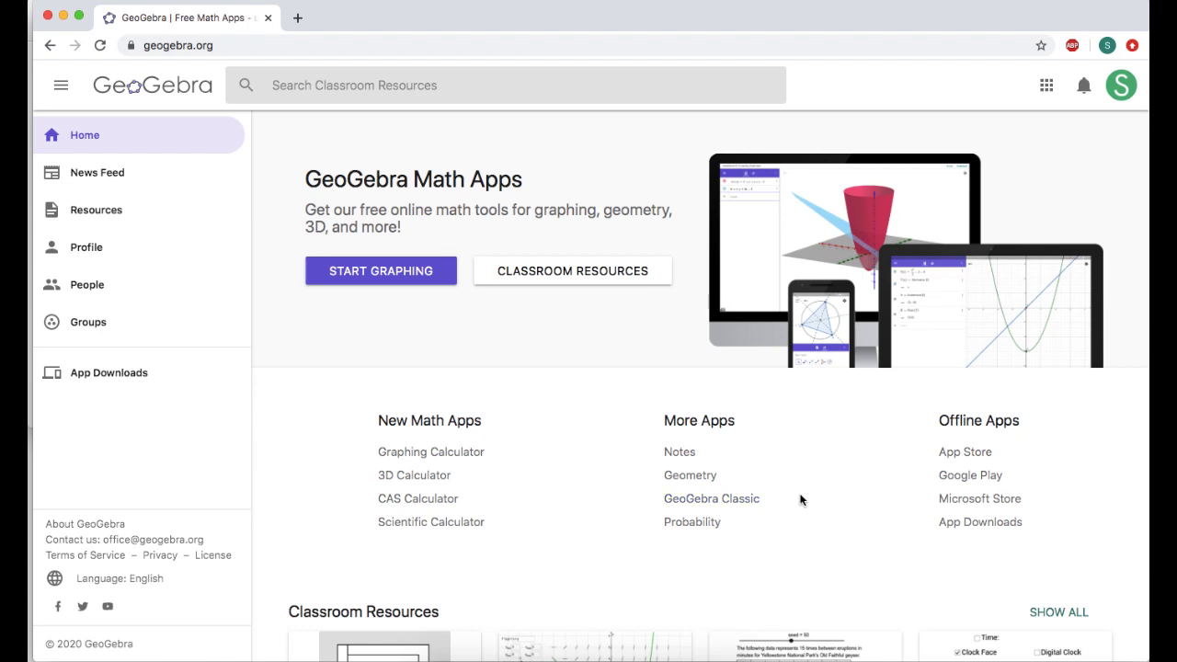
Open GeoGebra Classic from the GeoGebra home page and switch it to the 3D Graphics perspective.
click(735, 500)
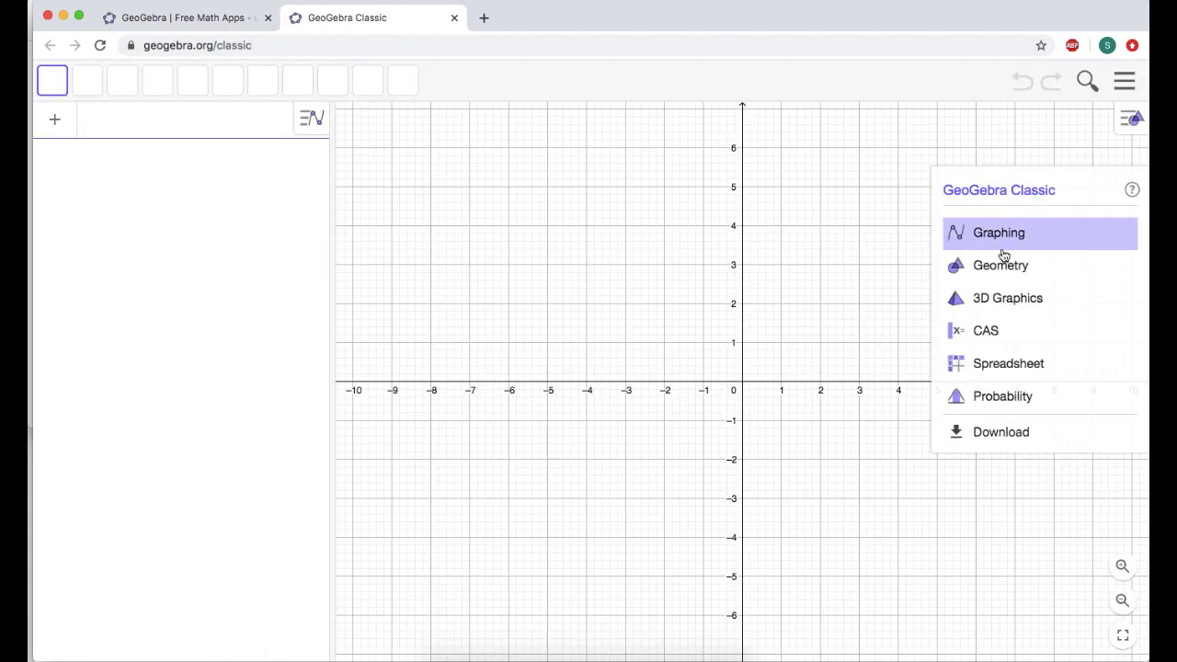
click(991, 301)
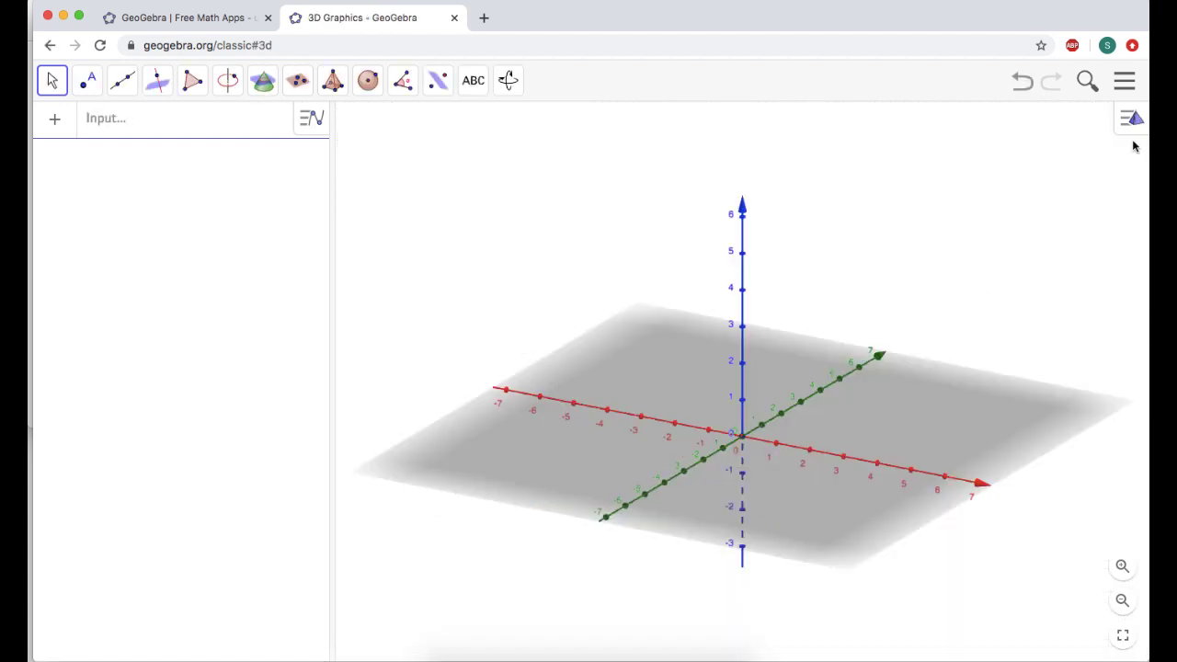
click(1130, 83)
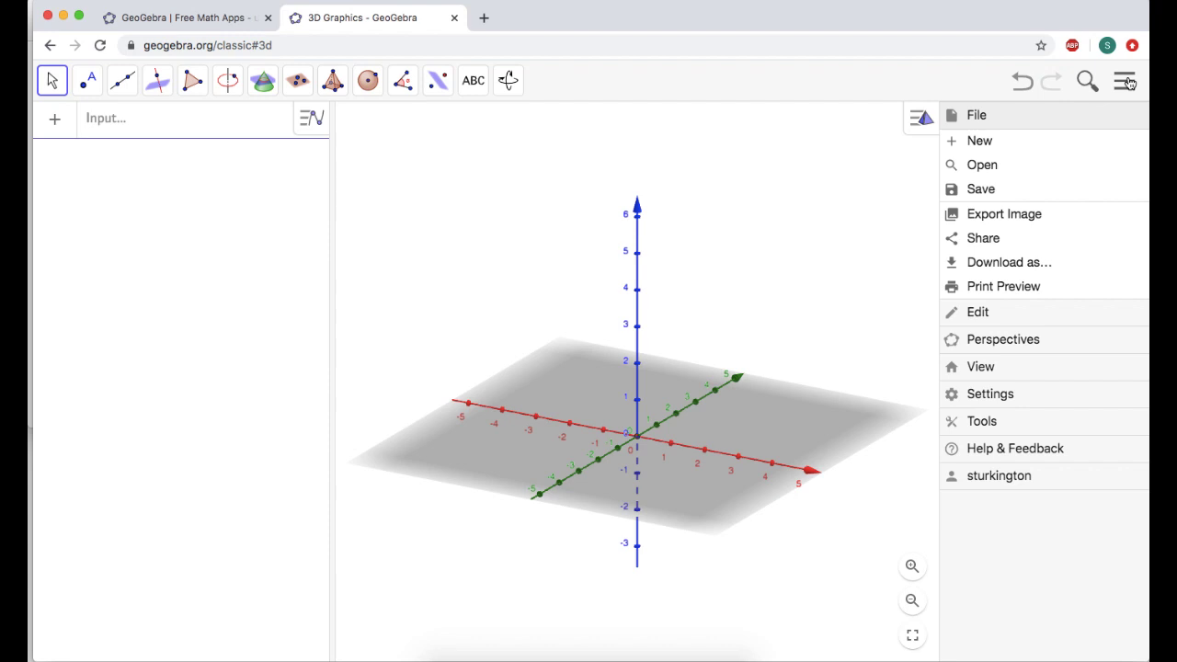
click(982, 366)
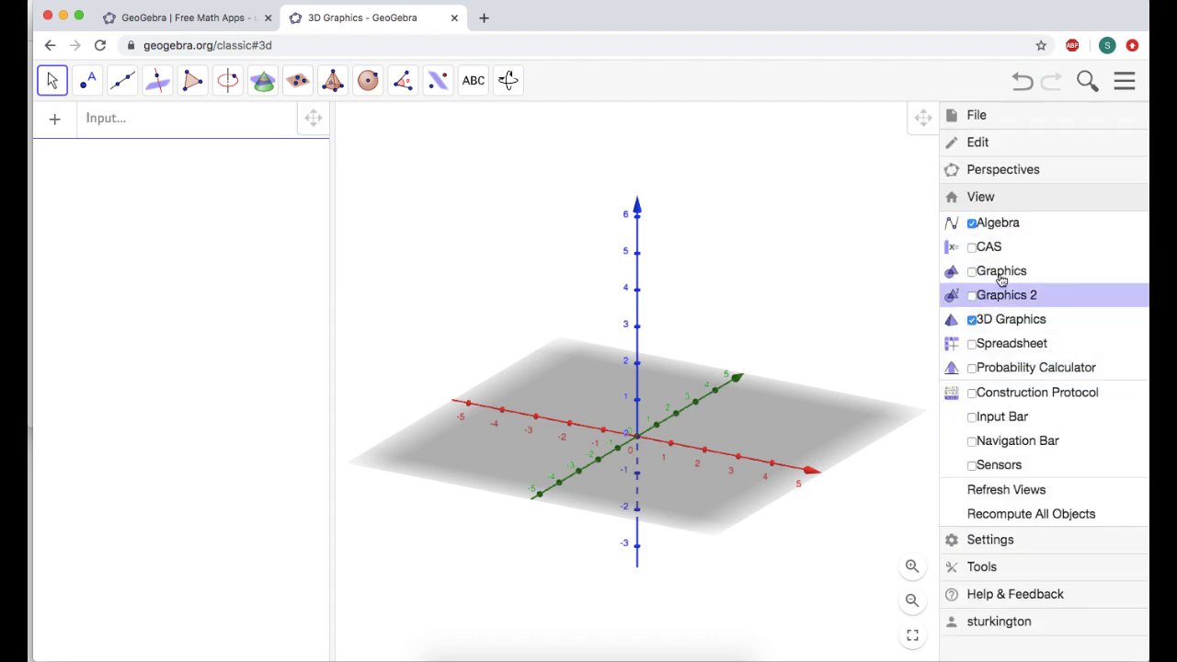
click(1124, 83)
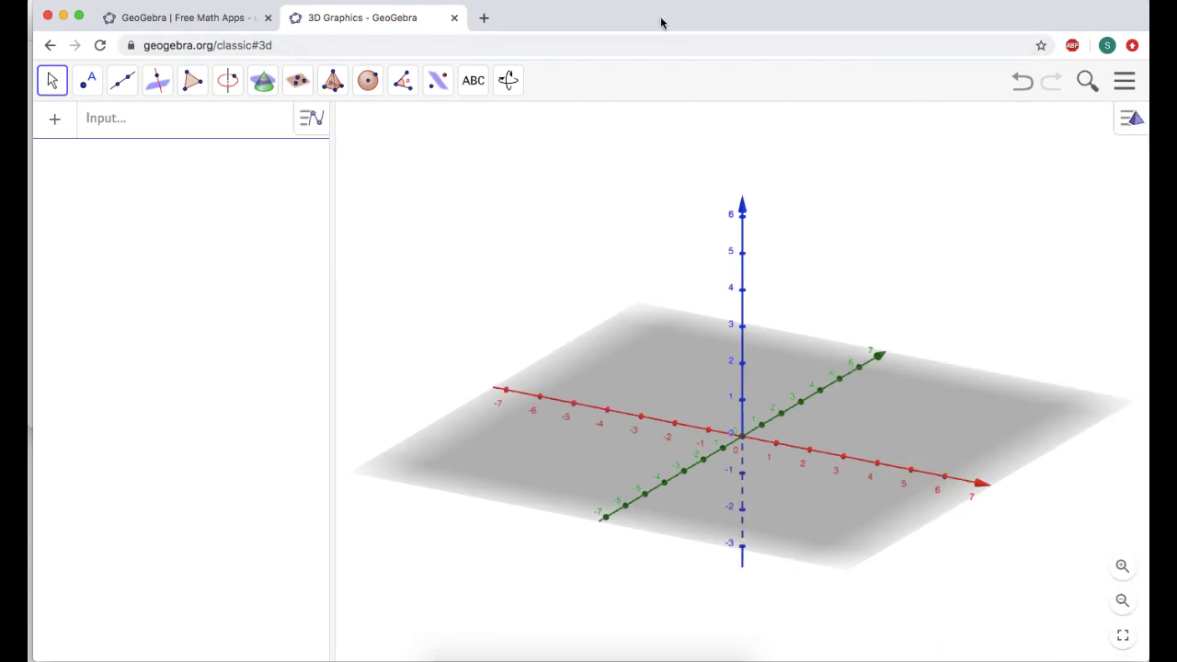
Arrange the browser window and the Optimization.png exercise sheet side by side so the exercise domains and the function input are both visible.
drag(570, 22, 1080, 3)
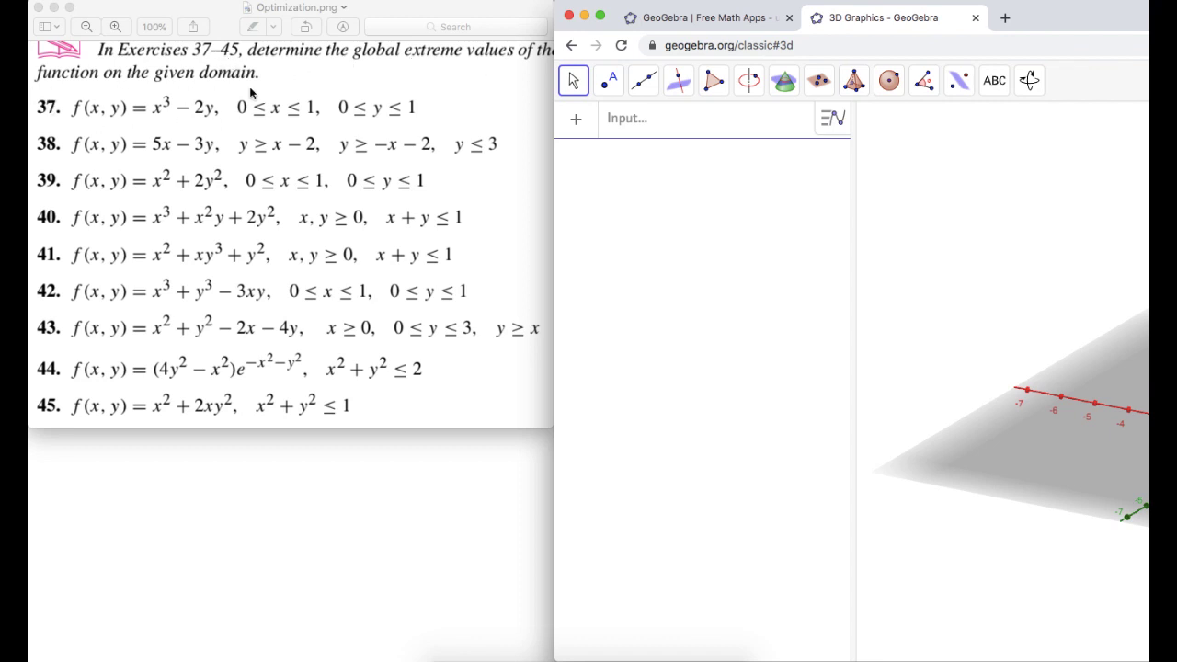
click(454, 12)
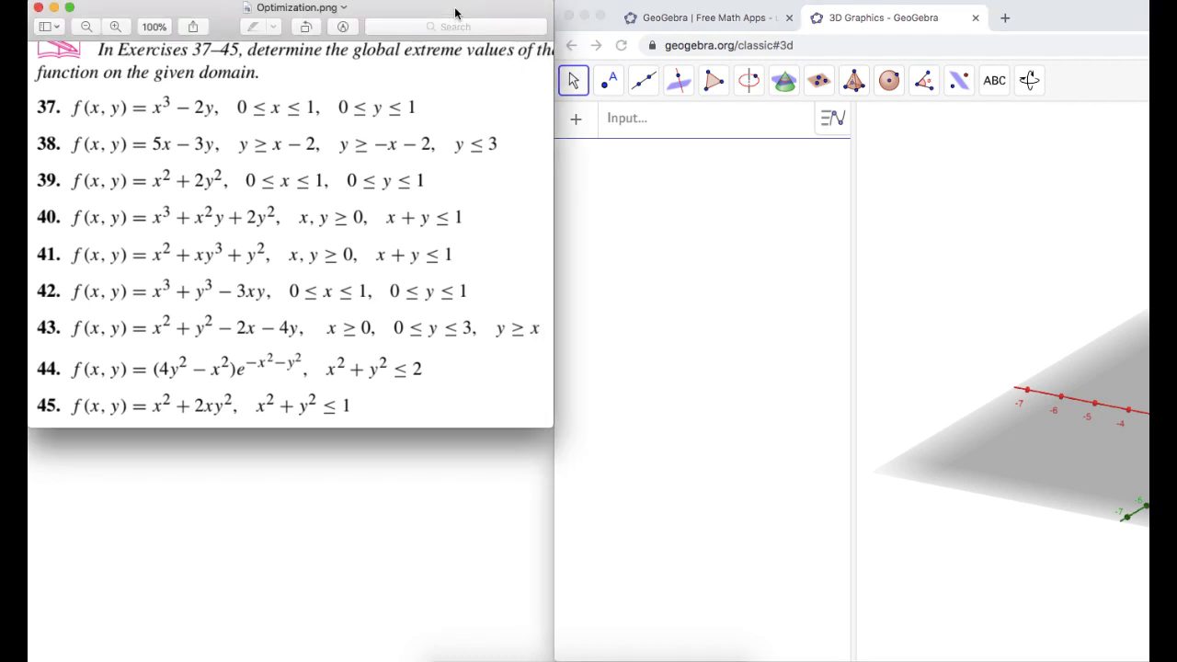
drag(444, 15, 334, 14)
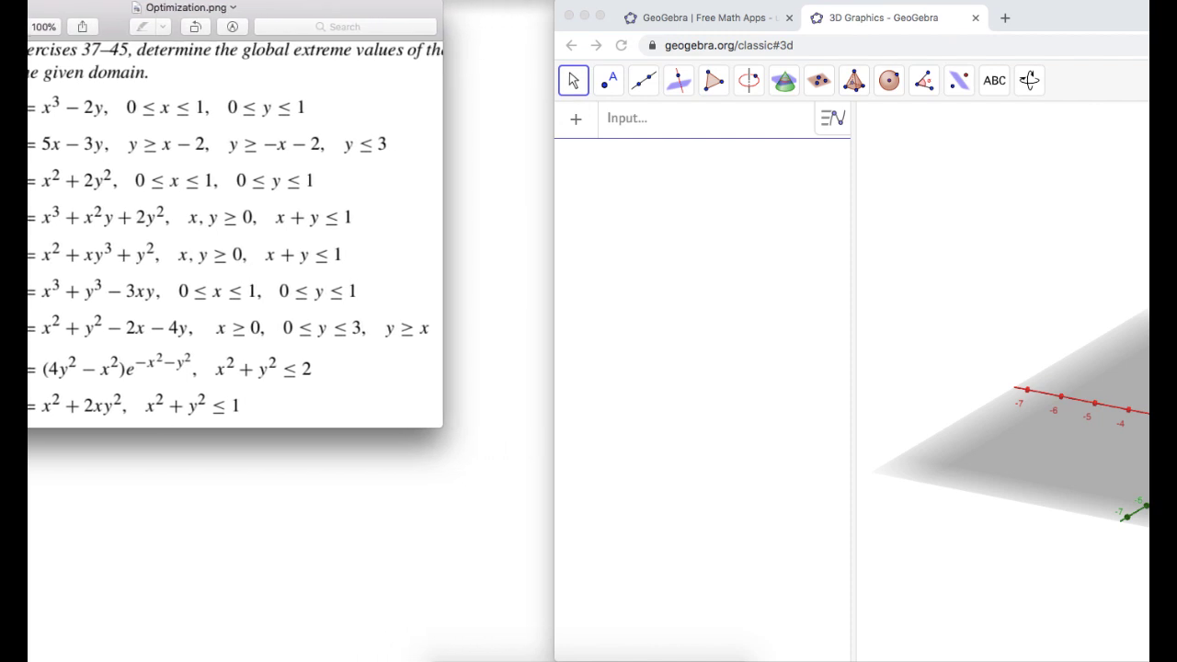
drag(1075, 13, 965, 9)
drag(970, 427, 936, 423)
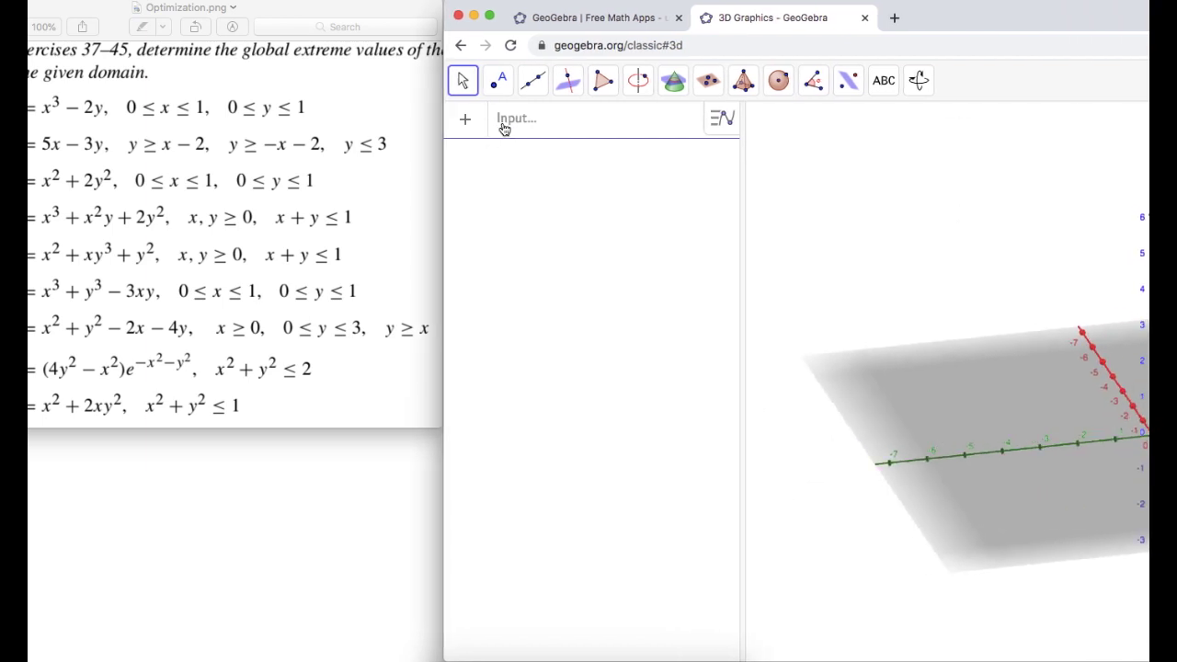
Show the algebra view's style bar and plot the function f(x,y) = x^3 + x^2y + 2y^2 from exercise 40.
click(724, 122)
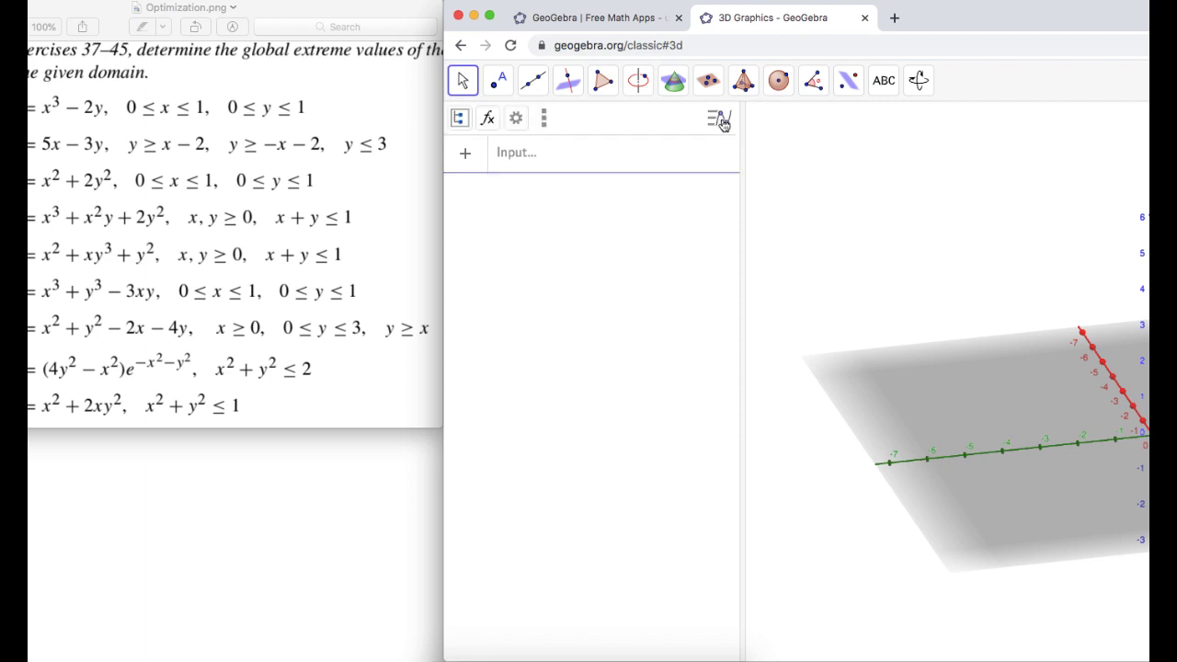
click(524, 153)
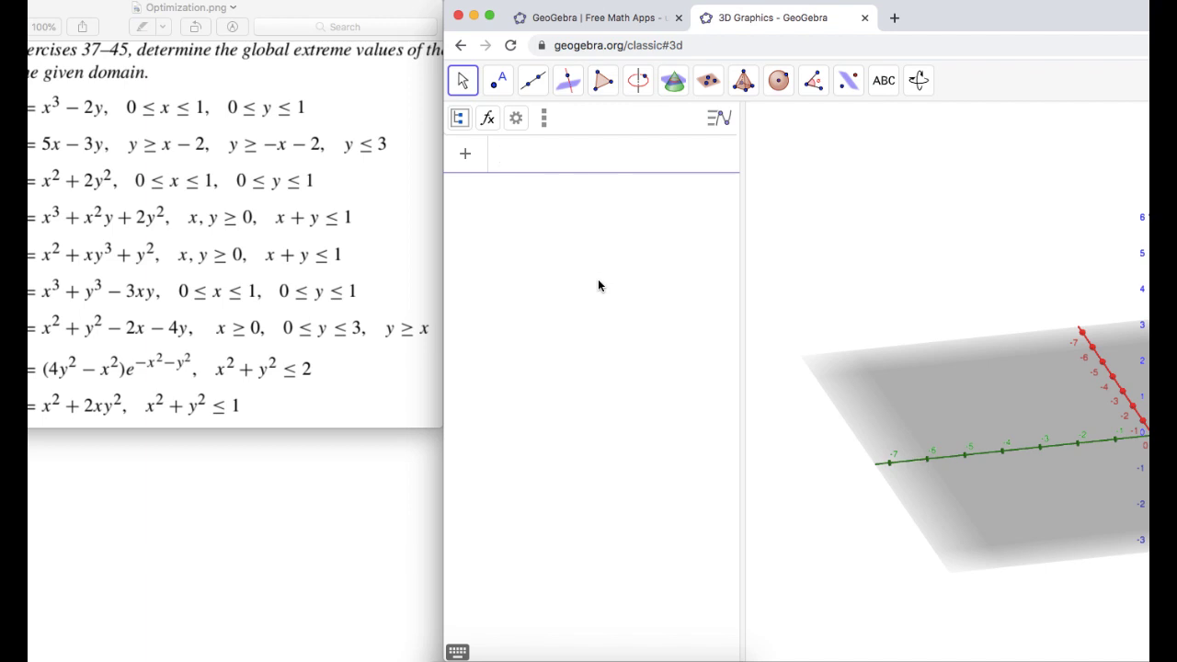
text(f(x,y)
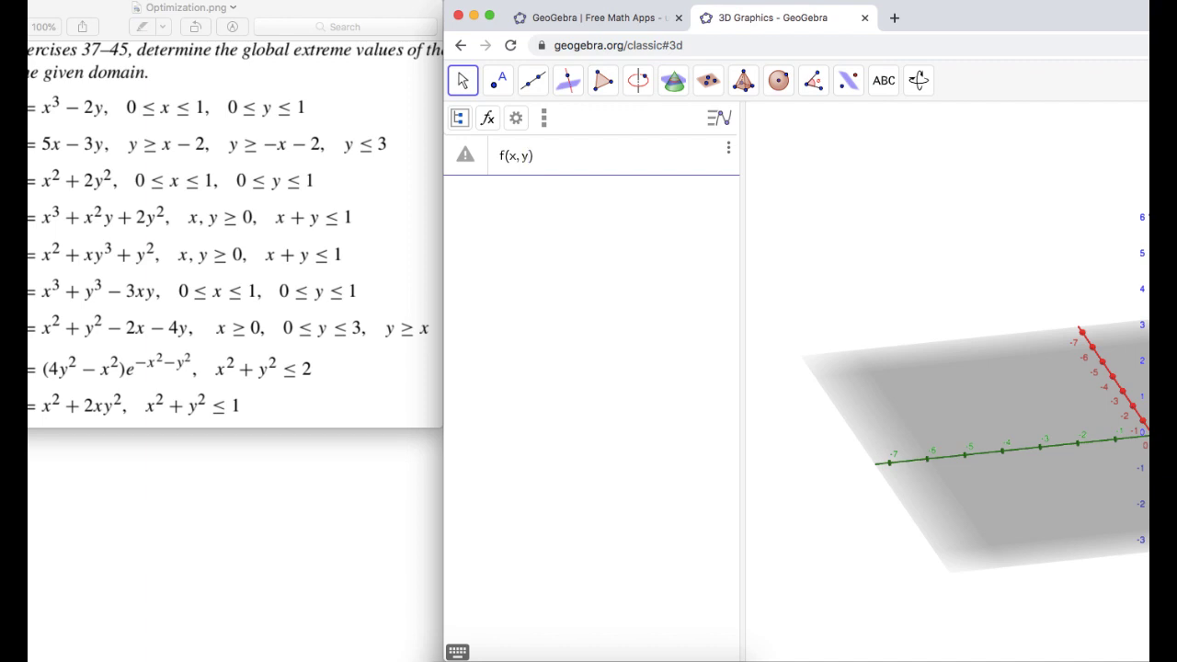
text()=)
text(x)
text(^3)
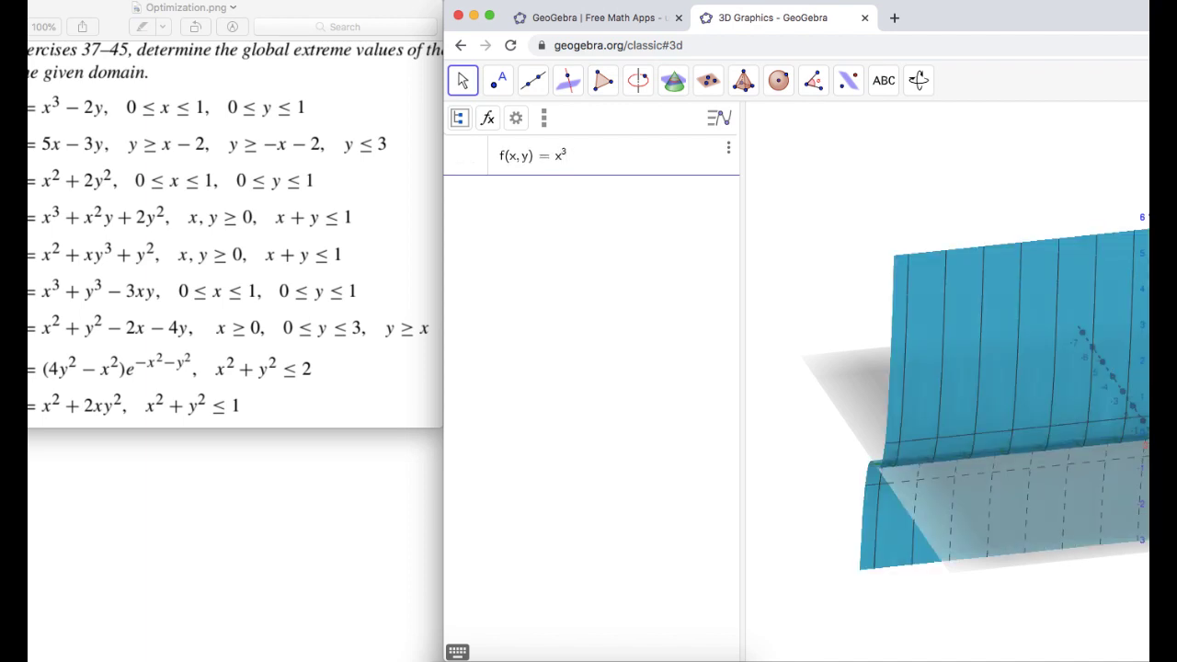
key(Right)
text(+x)
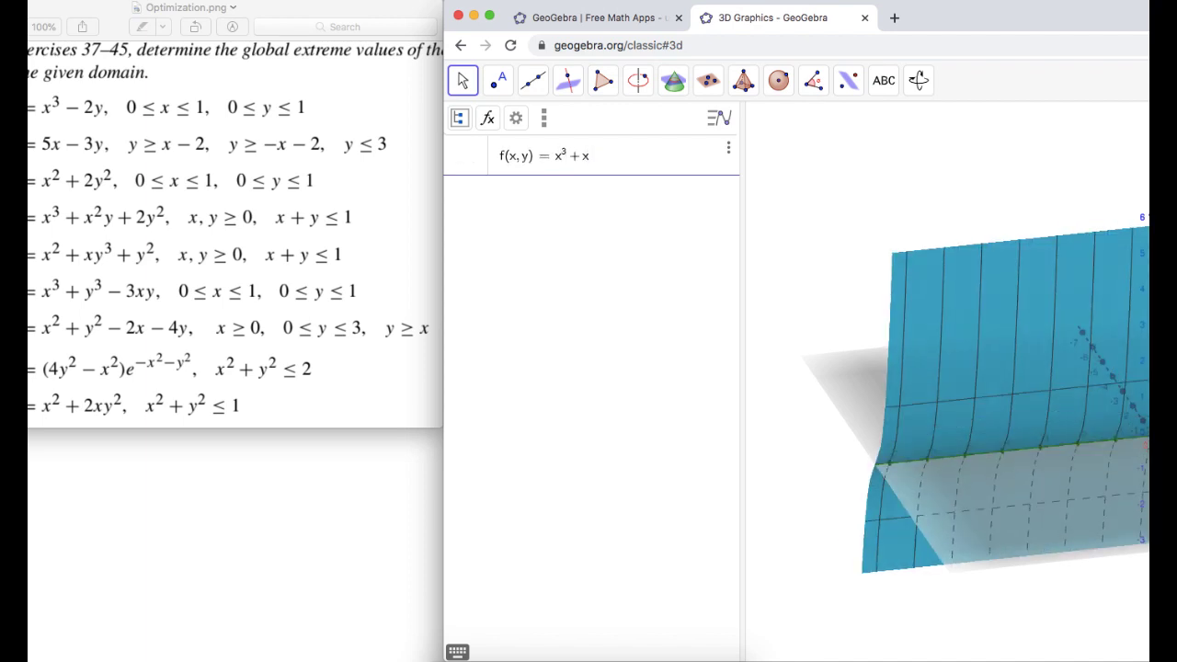
text(^2)
key(Right)
text(y)
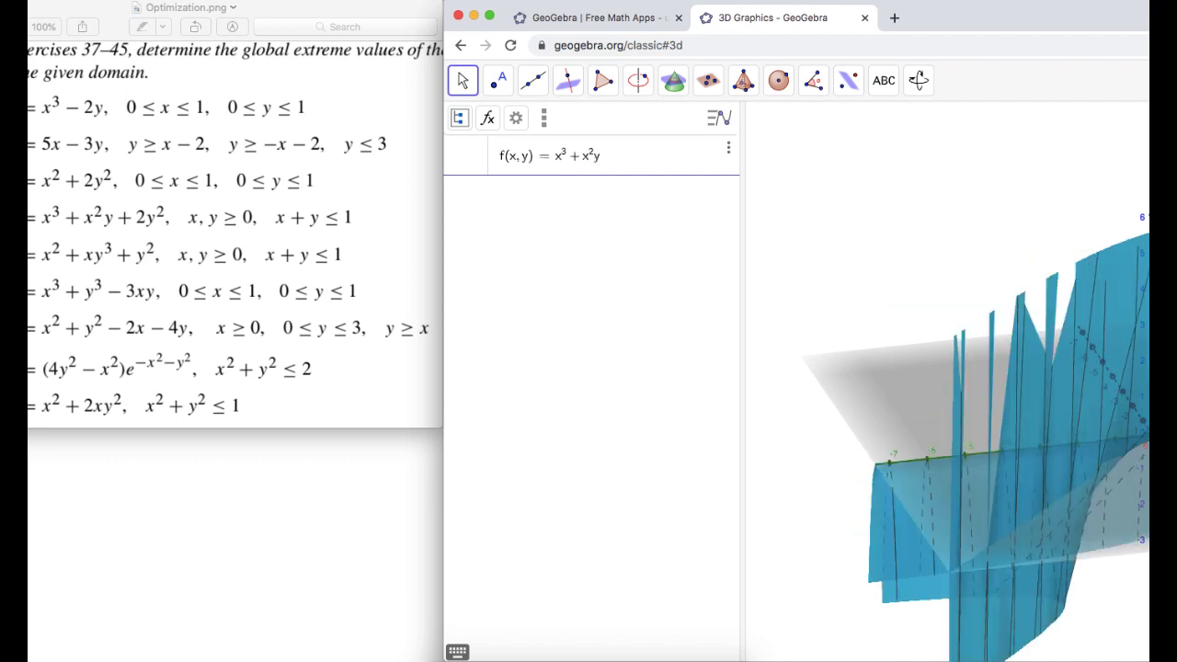
text(-2y)
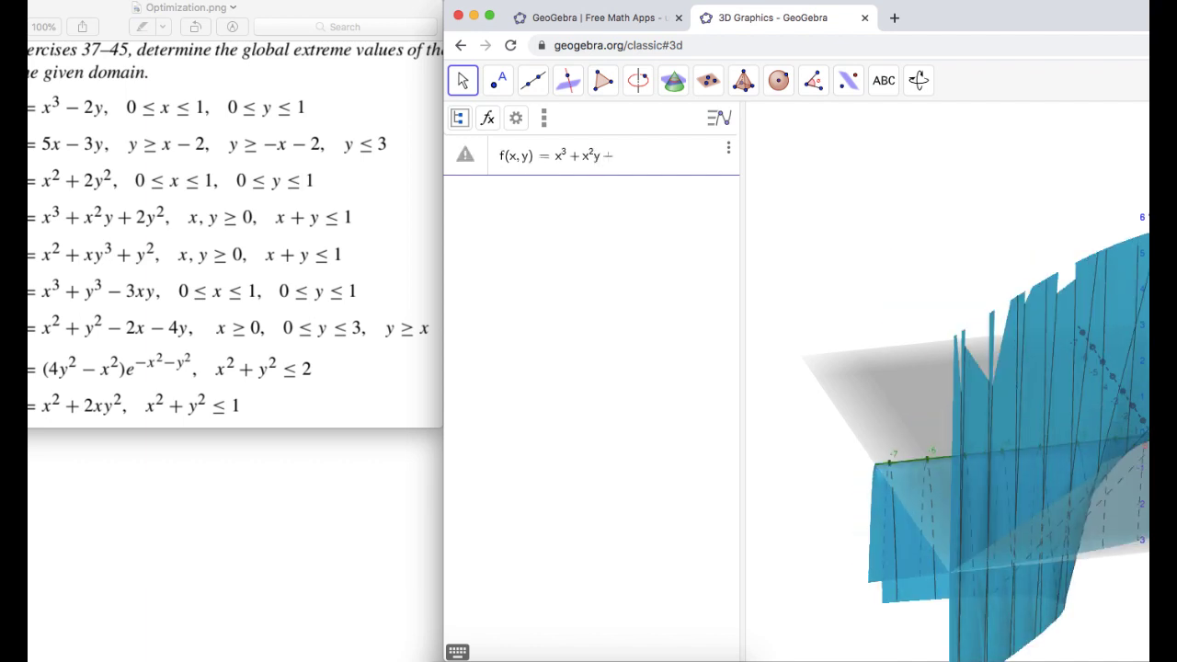
text(^2)
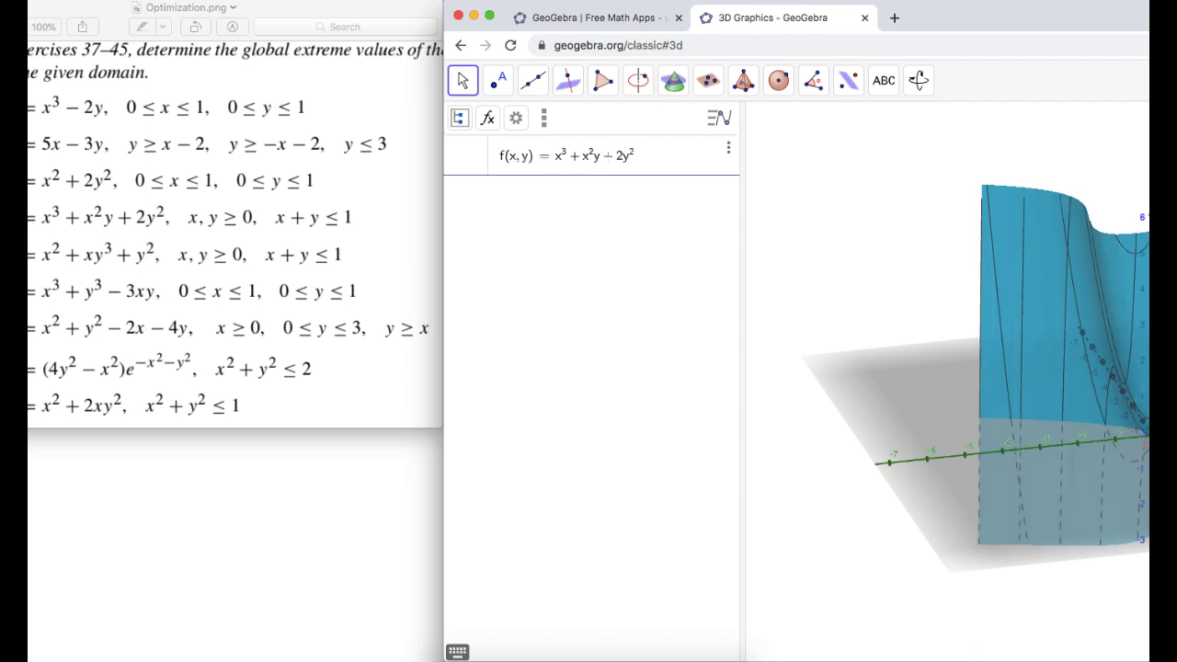
key(Return)
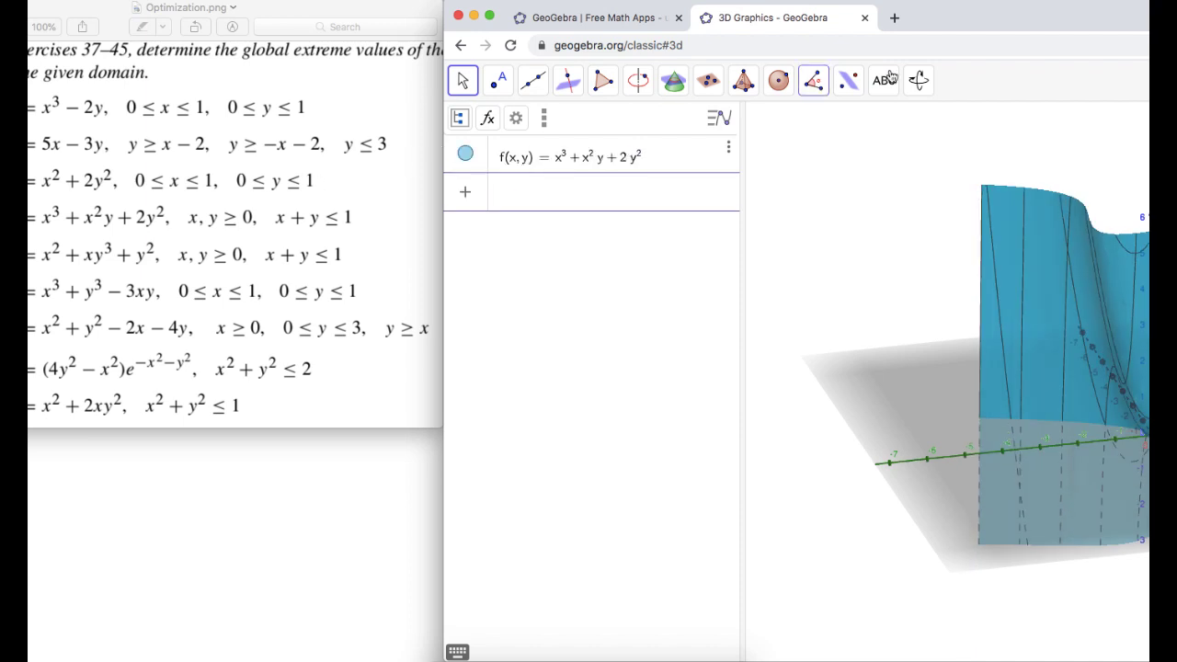
Plot the planes x = 0, y = 0 and x + y = 1 as the domain boundaries from exercise 40.
double_click(1008, 22)
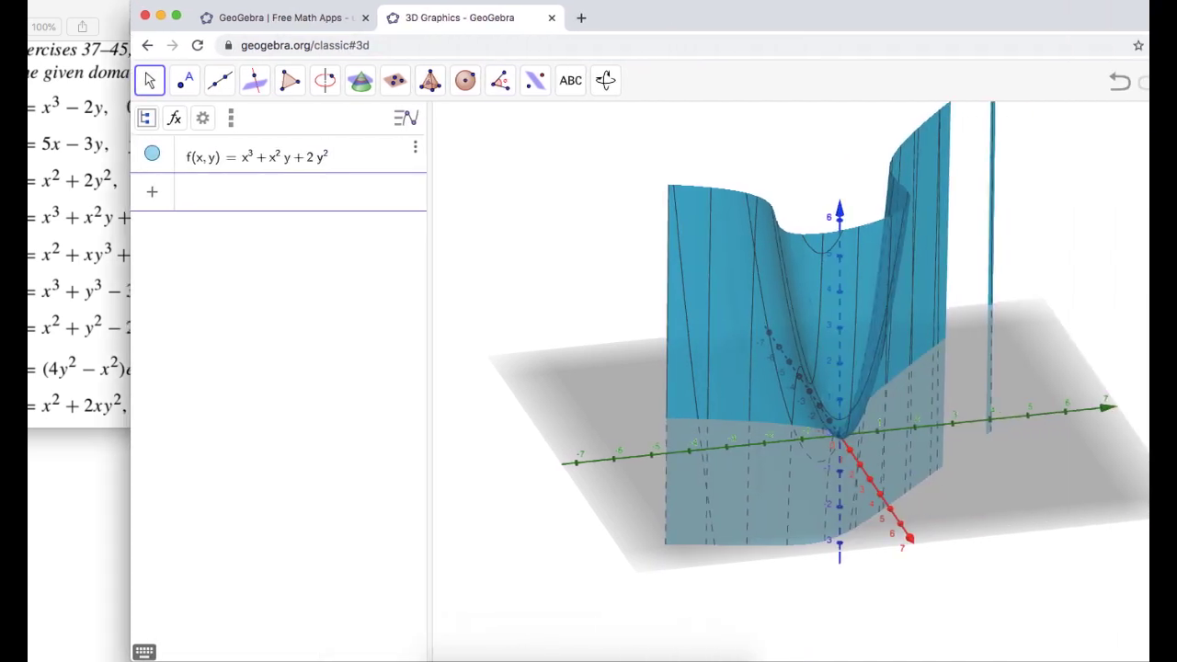
drag(828, 432, 563, 414)
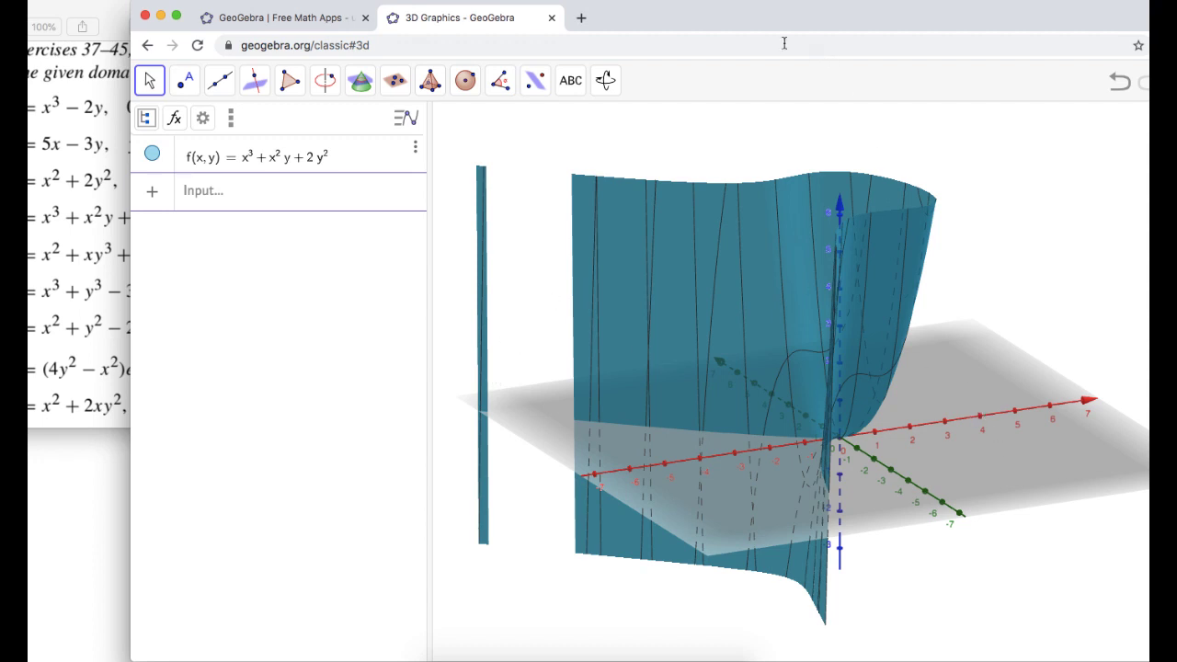
drag(748, 20, 1047, 20)
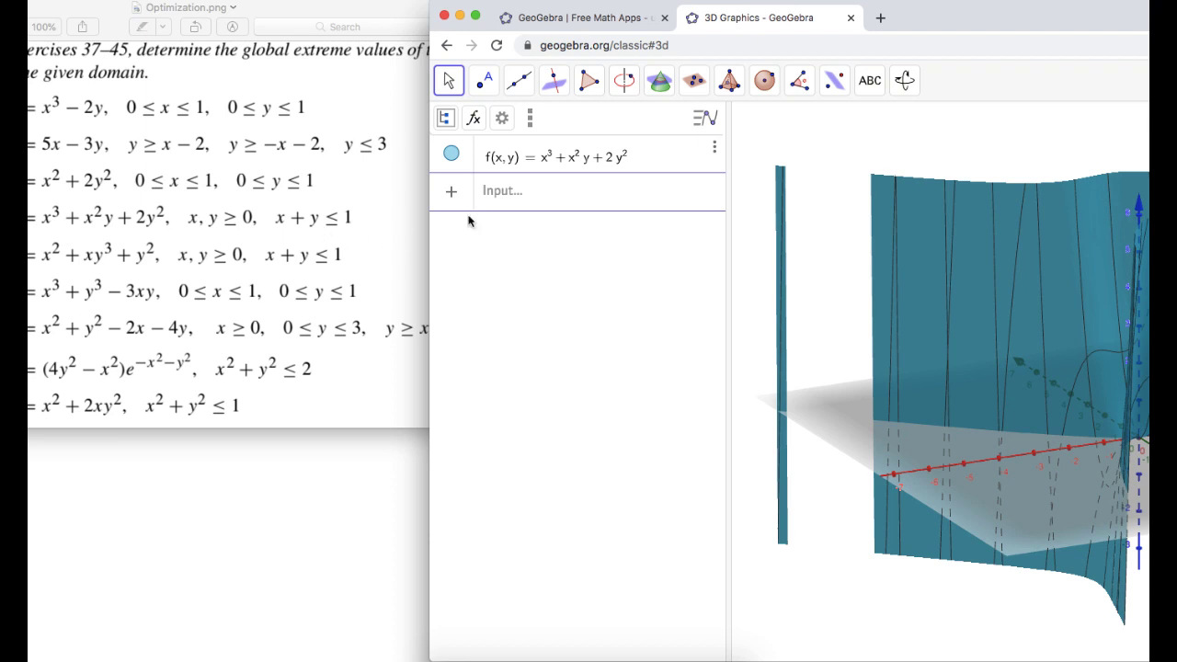
drag(940, 26, 885, 26)
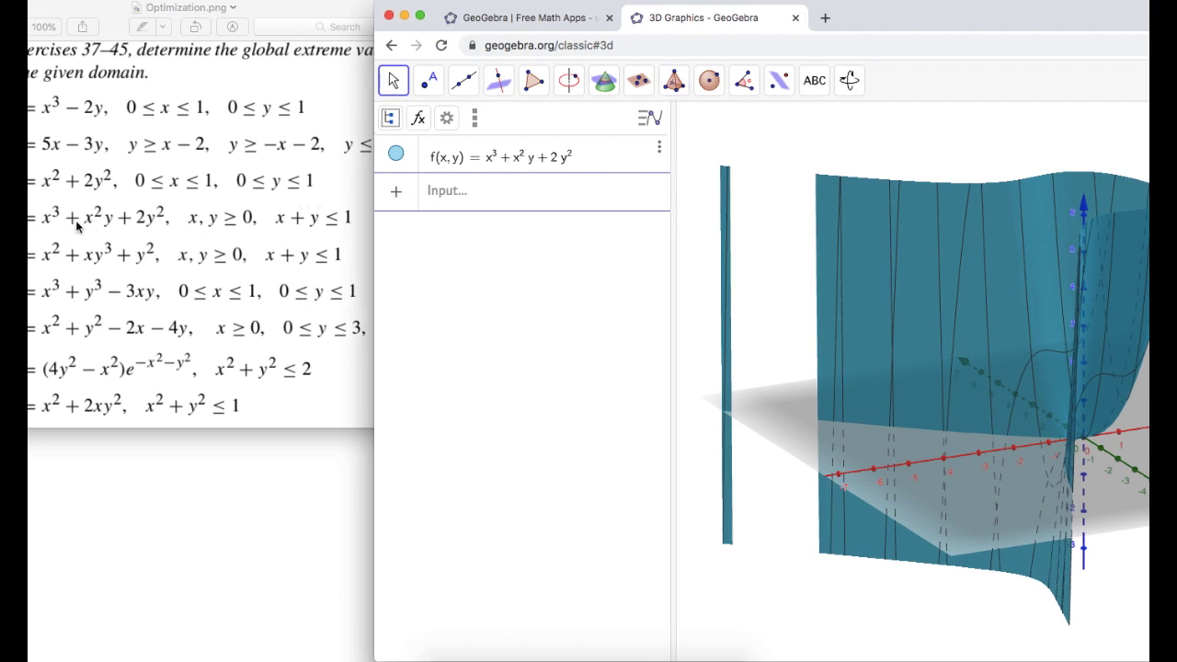
click(536, 201)
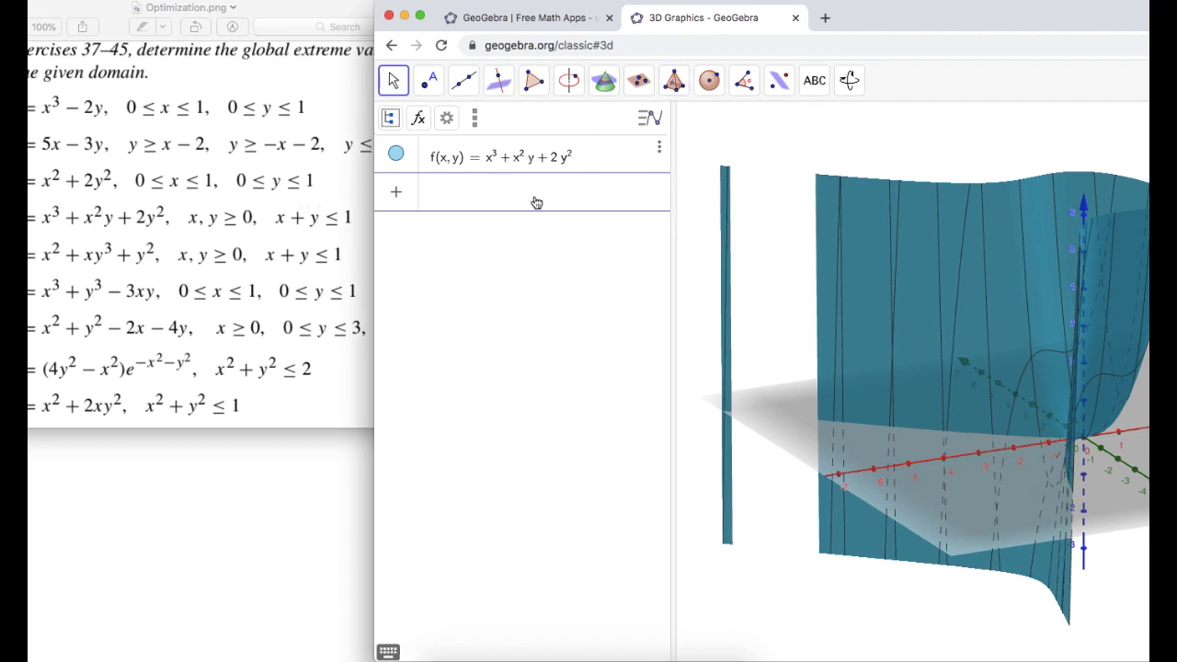
text(x=0)
key(Return)
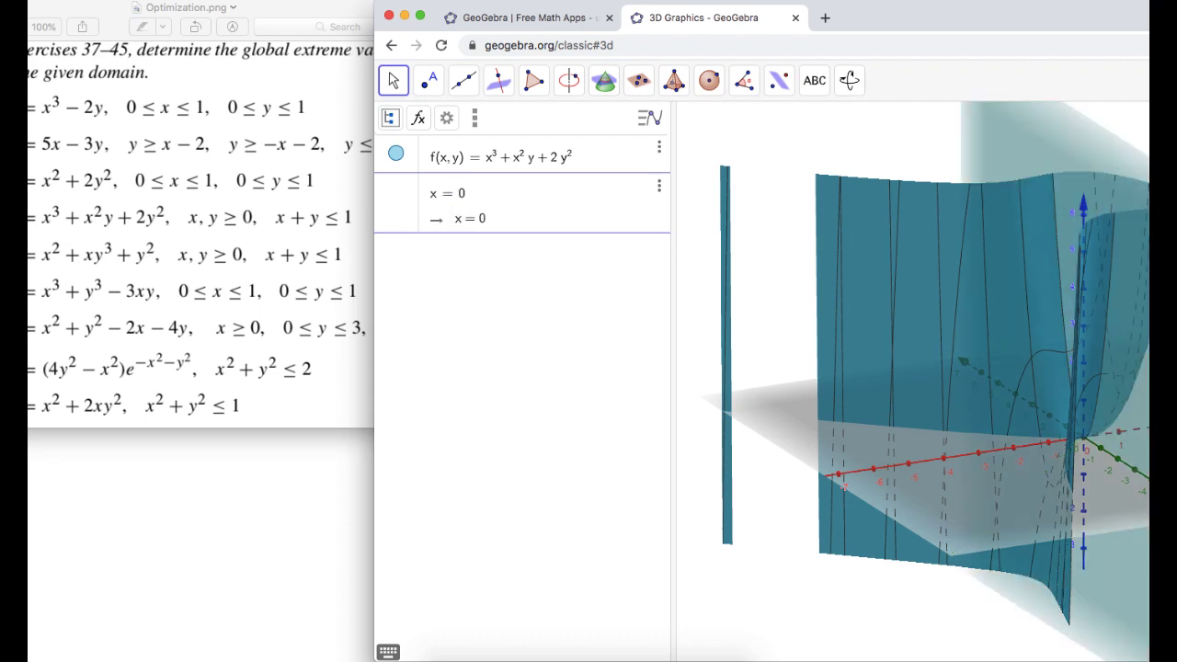
text(y=0)
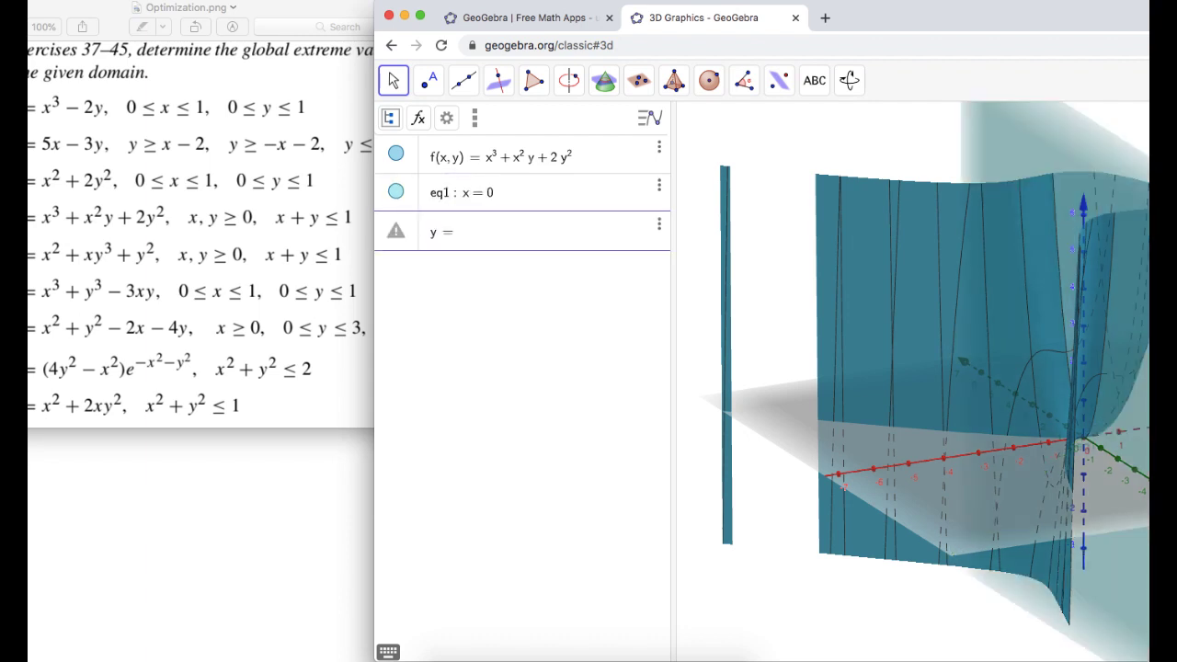
key(Return)
text(x+y=1)
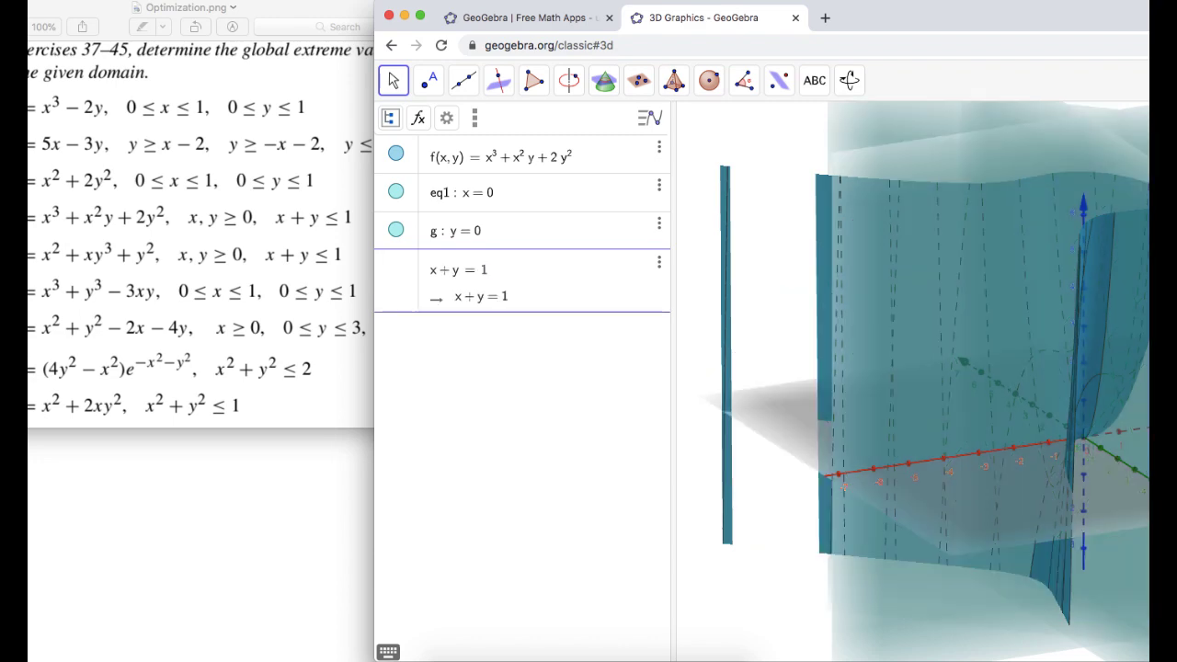
key(Return)
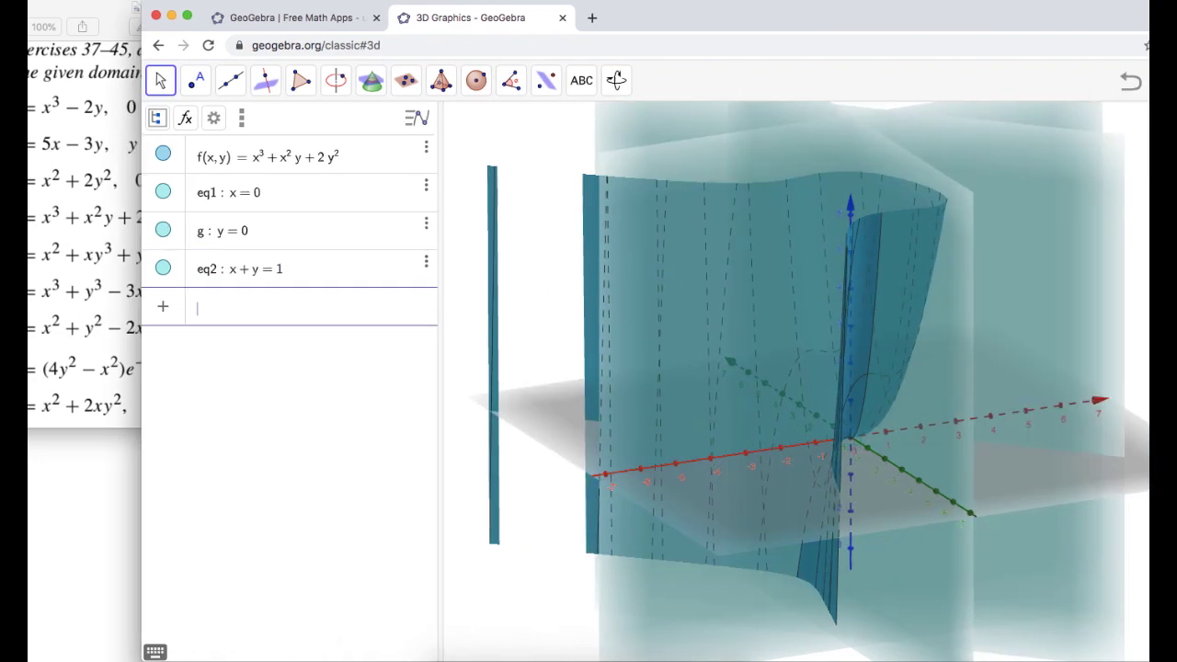
Plot the surface's boundary curve over x = 0 with Curve(0, t, f(0, t), t, 0, 1).
double_click(1002, 21)
drag(1006, 279, 986, 322)
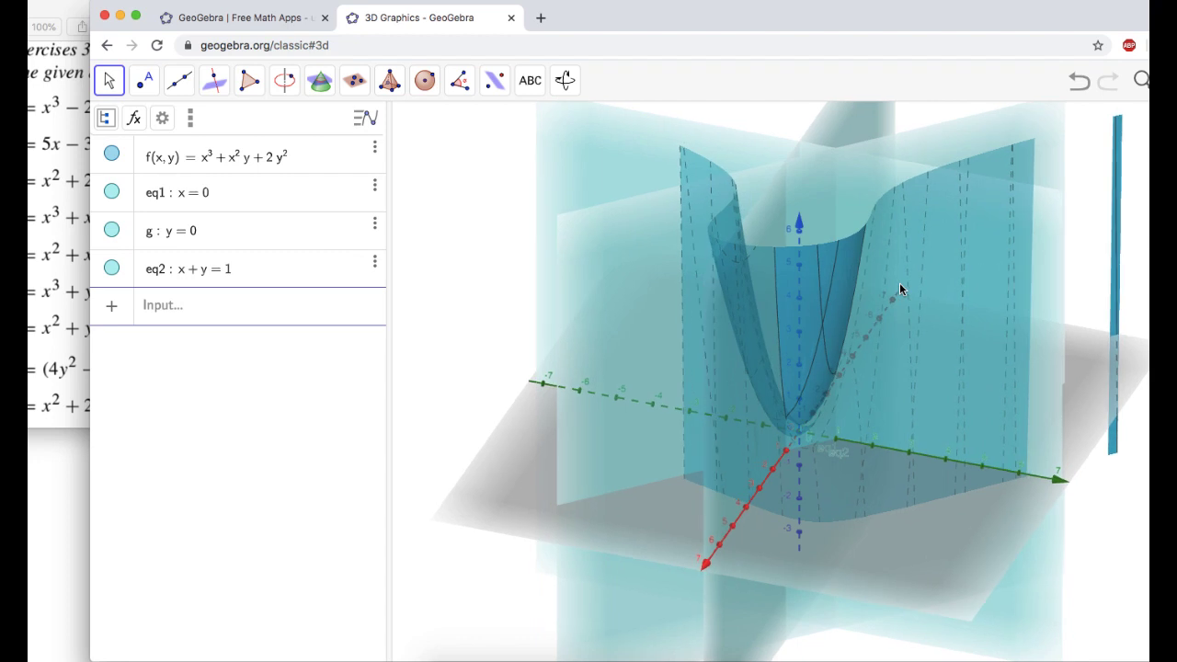
drag(644, 14, 789, 13)
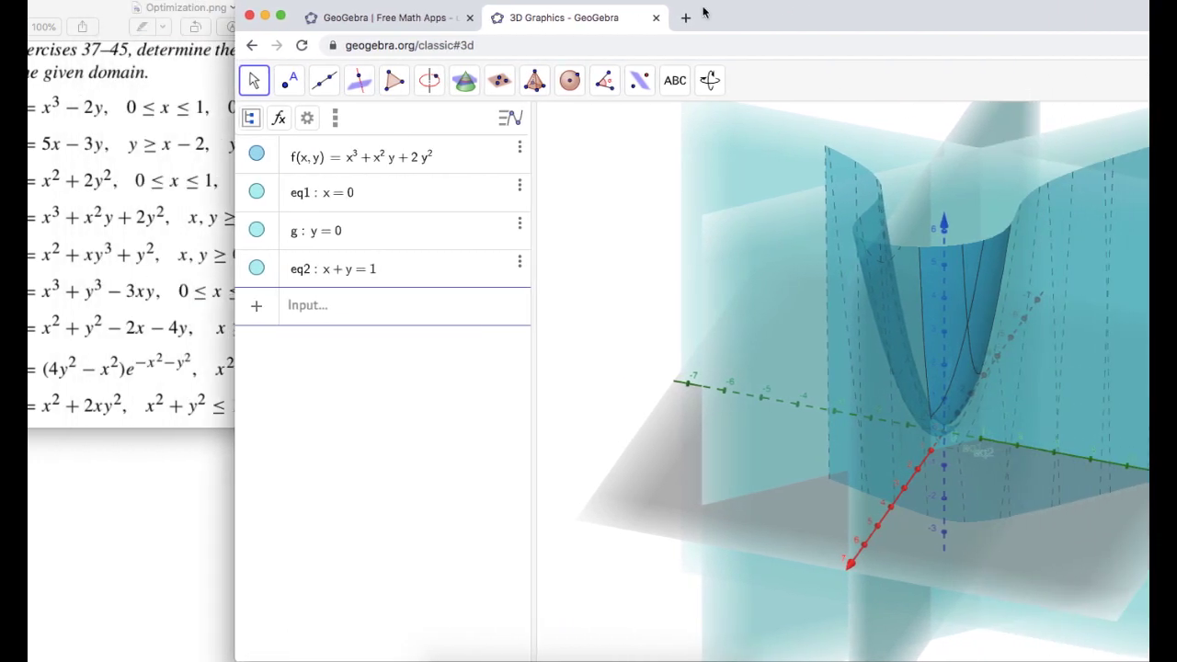
click(309, 307)
text(curve)
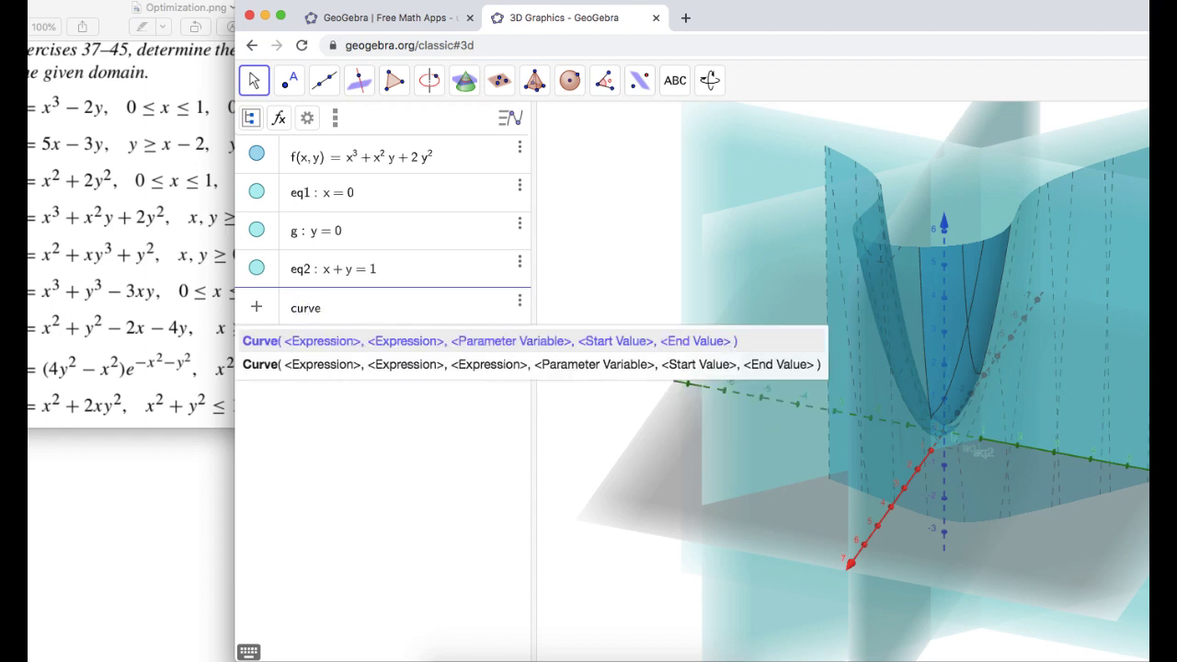
text(()
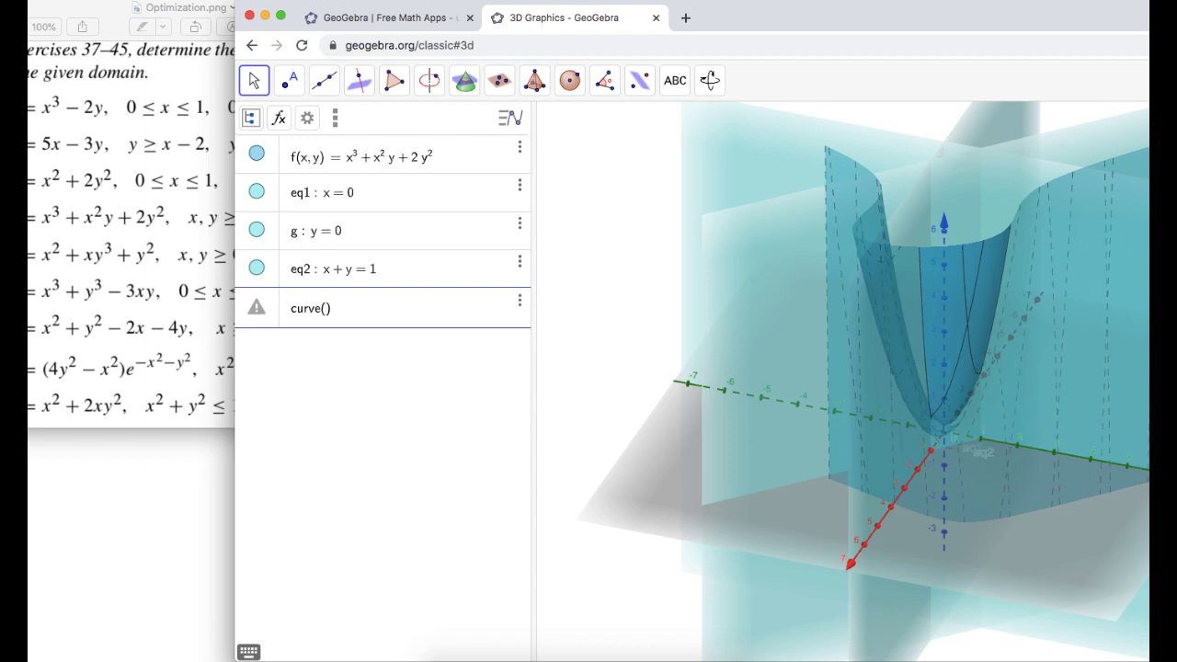
text(0, t, f(0, t)
text(0)
key(BackSpace)
text(t, 0, 1)
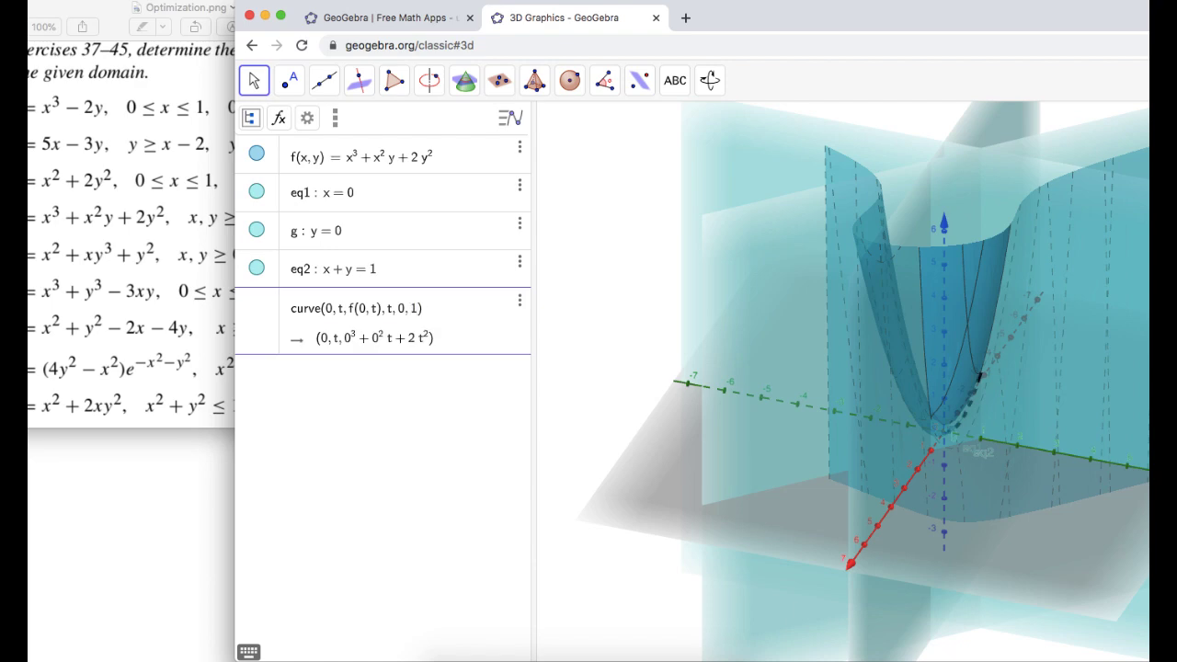
key(Return)
Hide the plane x = 0 so the curve along that boundary can be inspected on the surface.
mouse_move(1040, 464)
mouse_down()
mouse_move(991, 444)
mouse_move(904, 438)
mouse_move(1038, 446)
mouse_up()
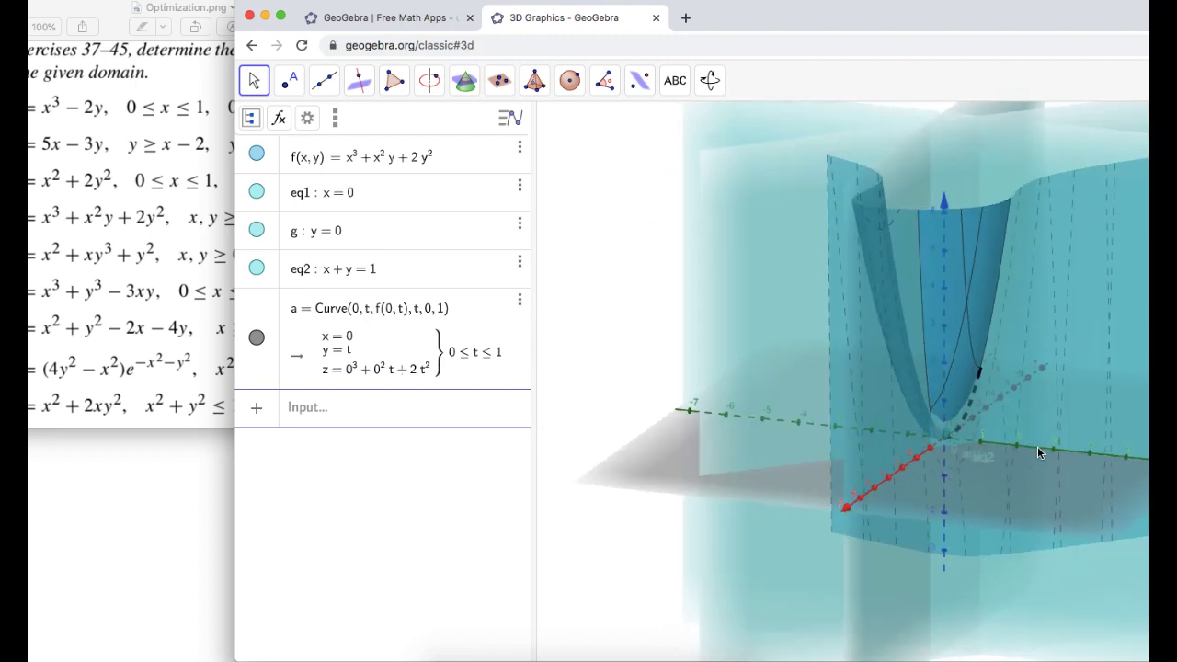
click(256, 192)
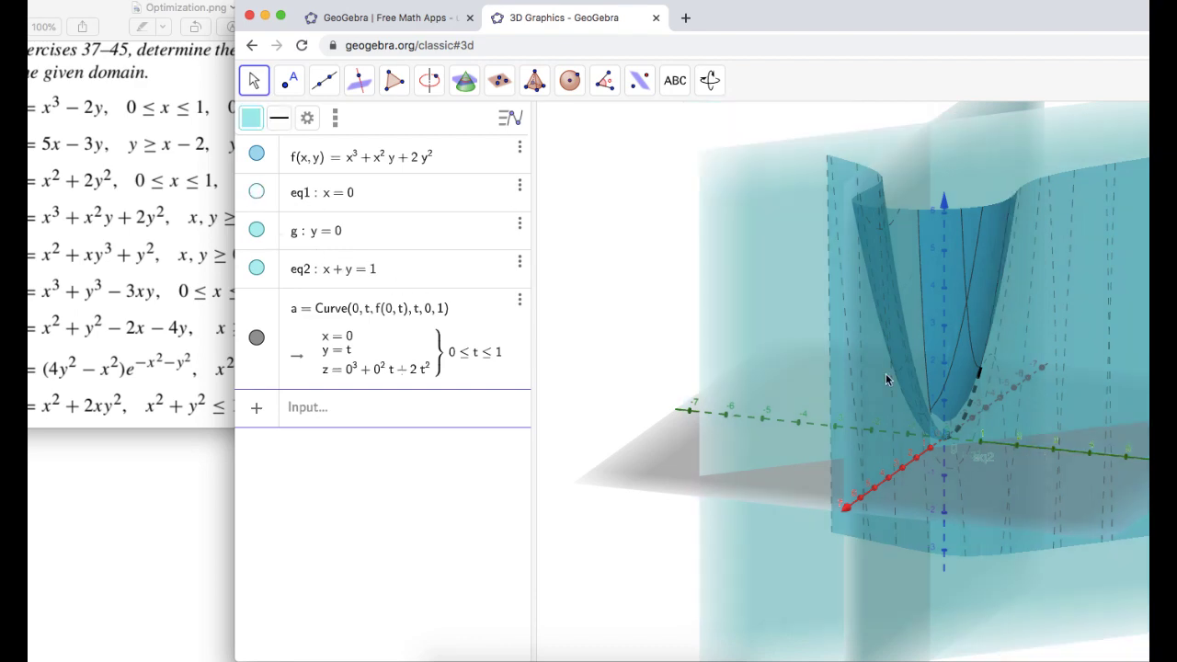
mouse_move(999, 473)
mouse_down()
mouse_move(862, 461)
mouse_move(1008, 473)
mouse_up()
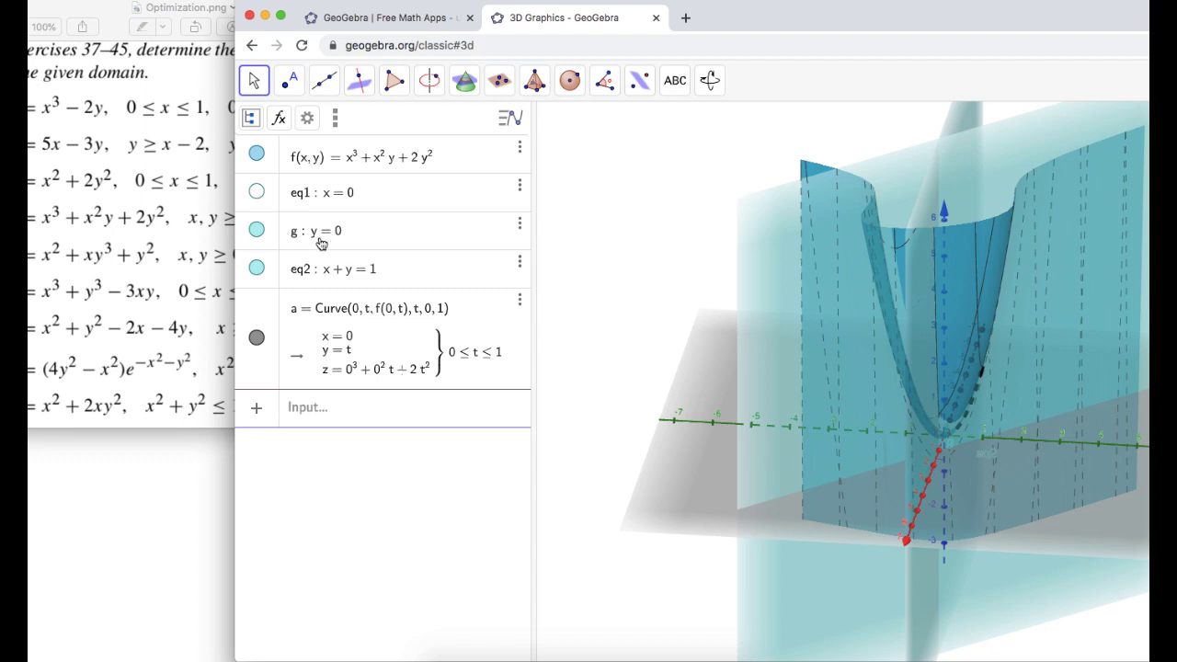
Plot the surface's boundary curve over y = 0 with Curve(t, 0, f(t, 0), t, 0, 1).
click(325, 418)
text(curve)
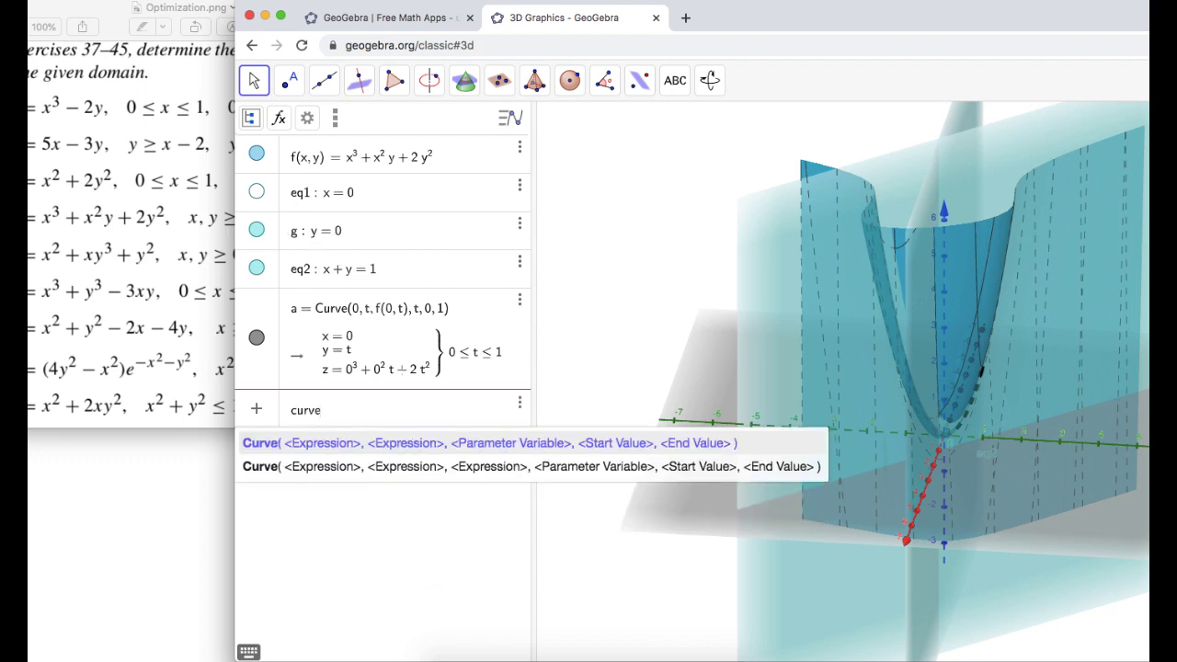
text(()
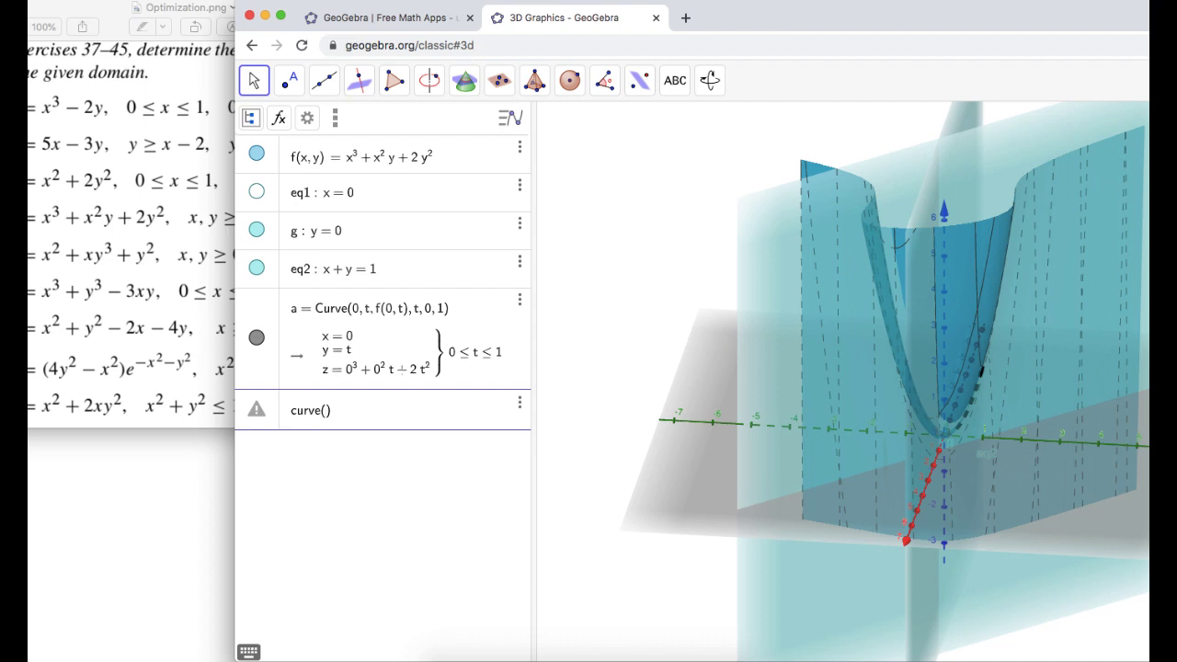
text(t, 0, f(t, 0)
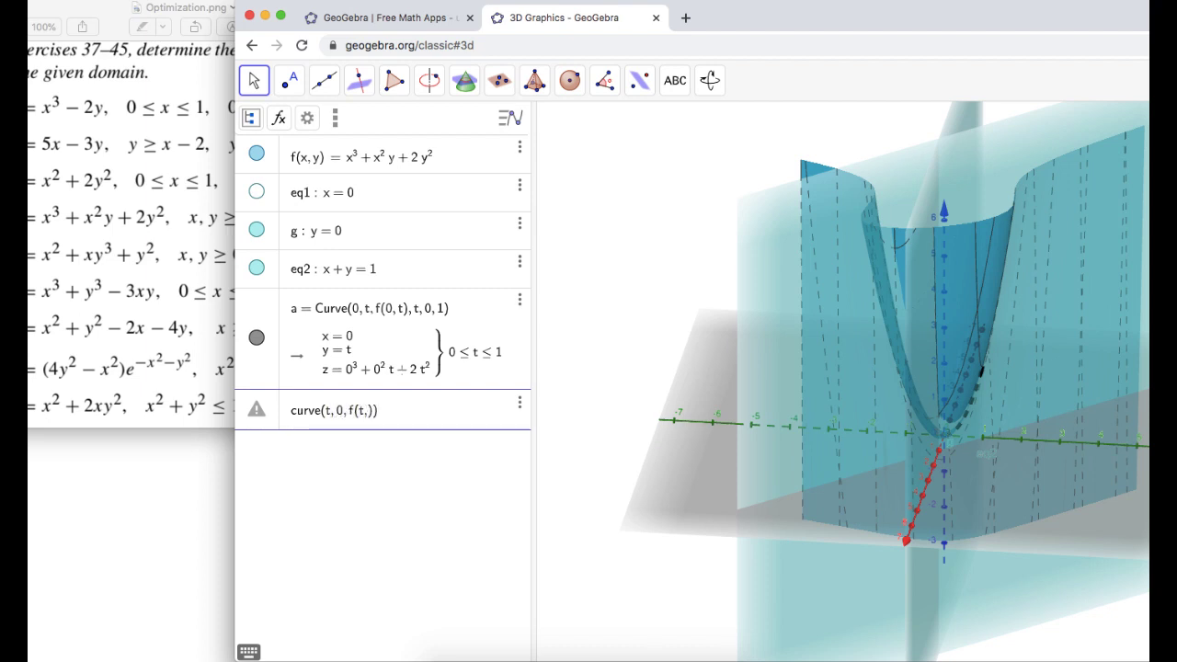
text(), t,)
text(0,1)
key(Return)
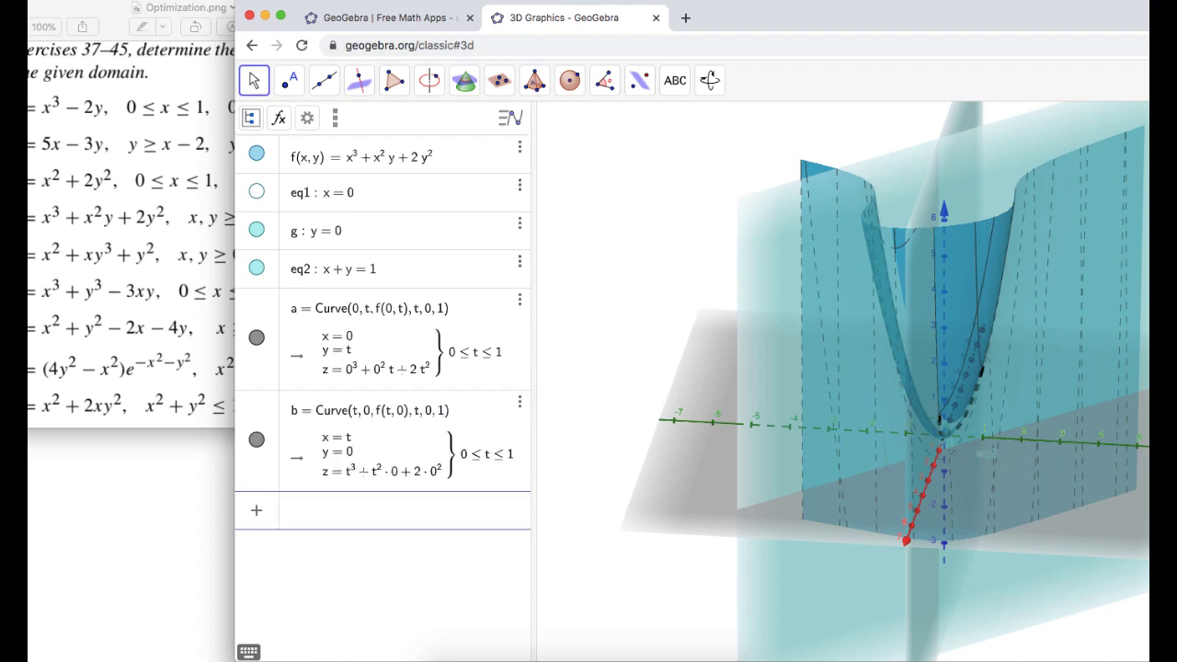
Hide the plane y = 0 so the curve along that boundary can be inspected on the surface.
drag(847, 352, 806, 345)
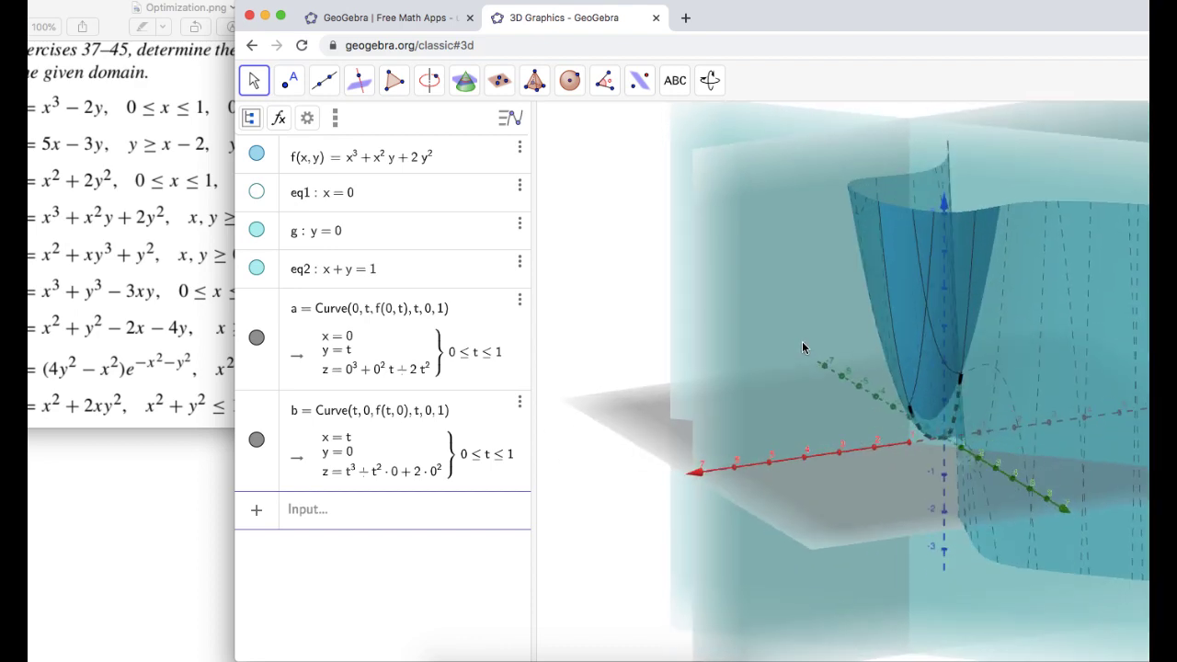
click(256, 231)
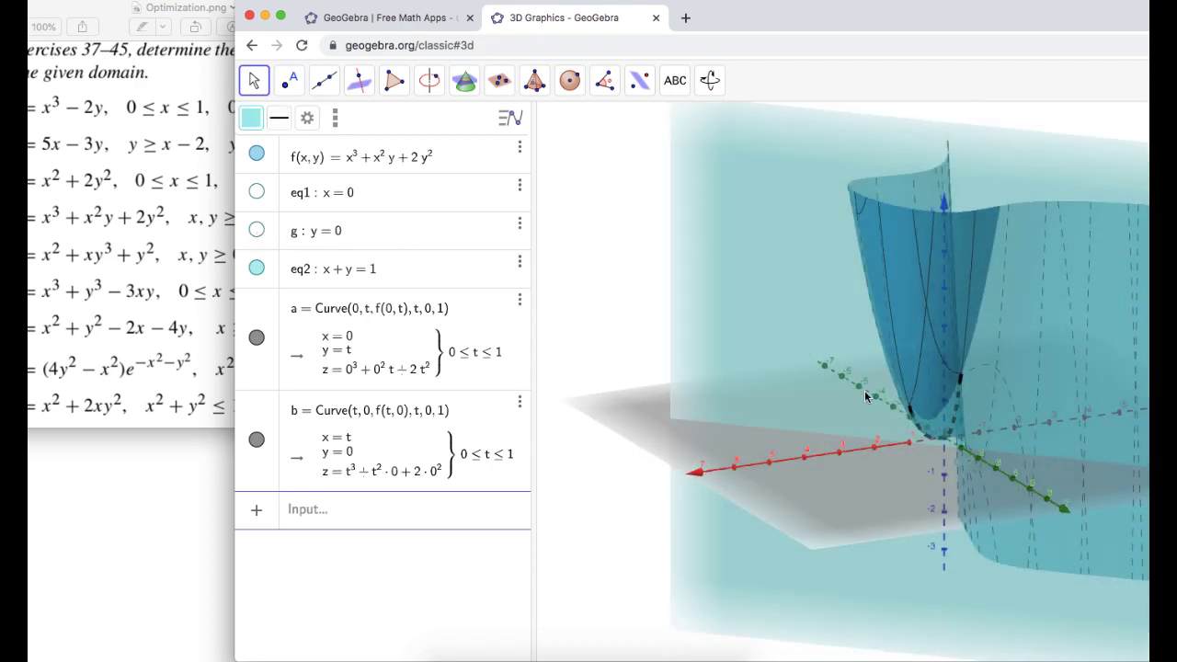
drag(847, 416, 815, 411)
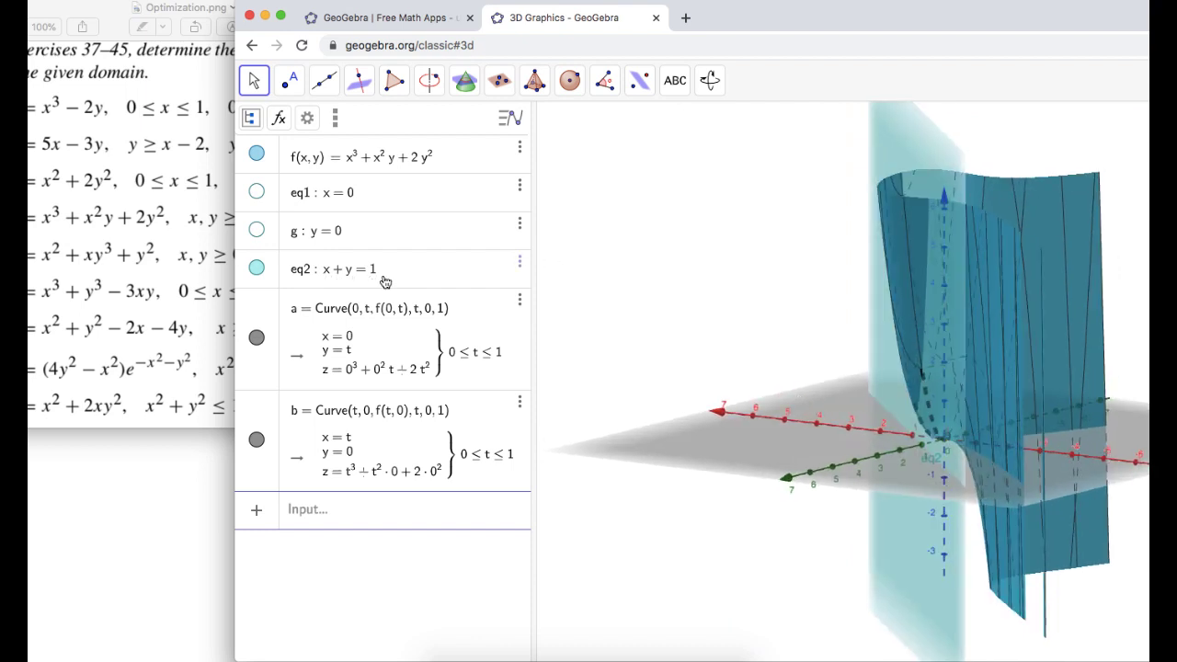
Plot the surface's boundary curve over x + y = 1 with Curve(t, 1-t, f(t, 1-t), t, 0, 1).
click(324, 524)
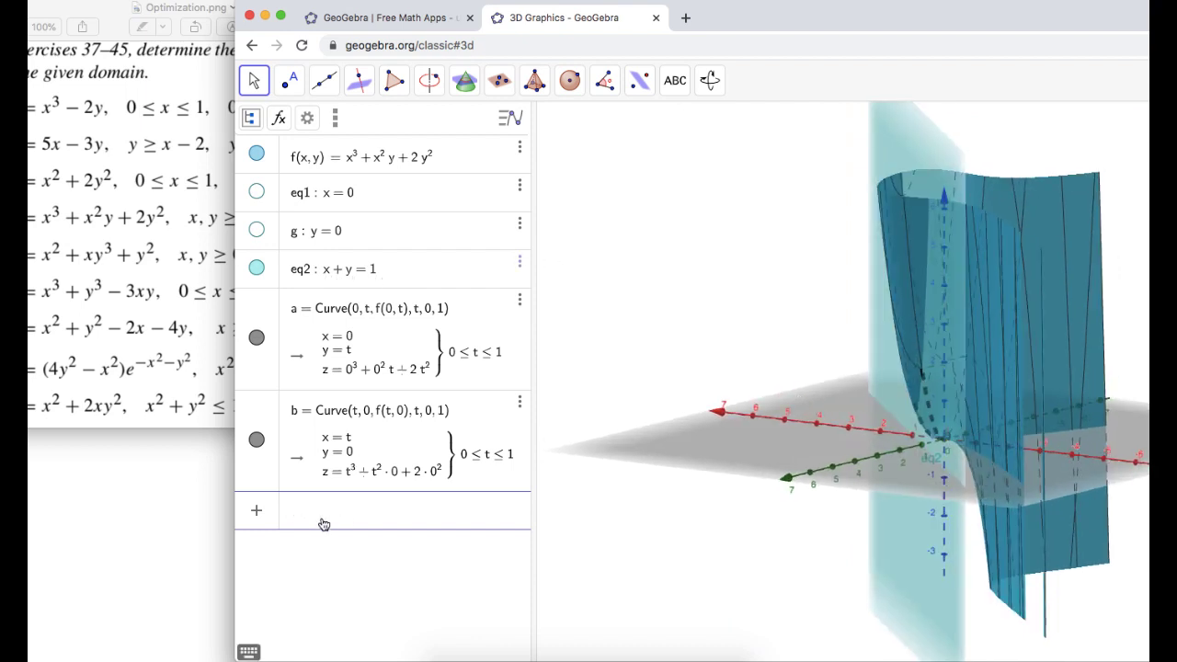
text(curve())
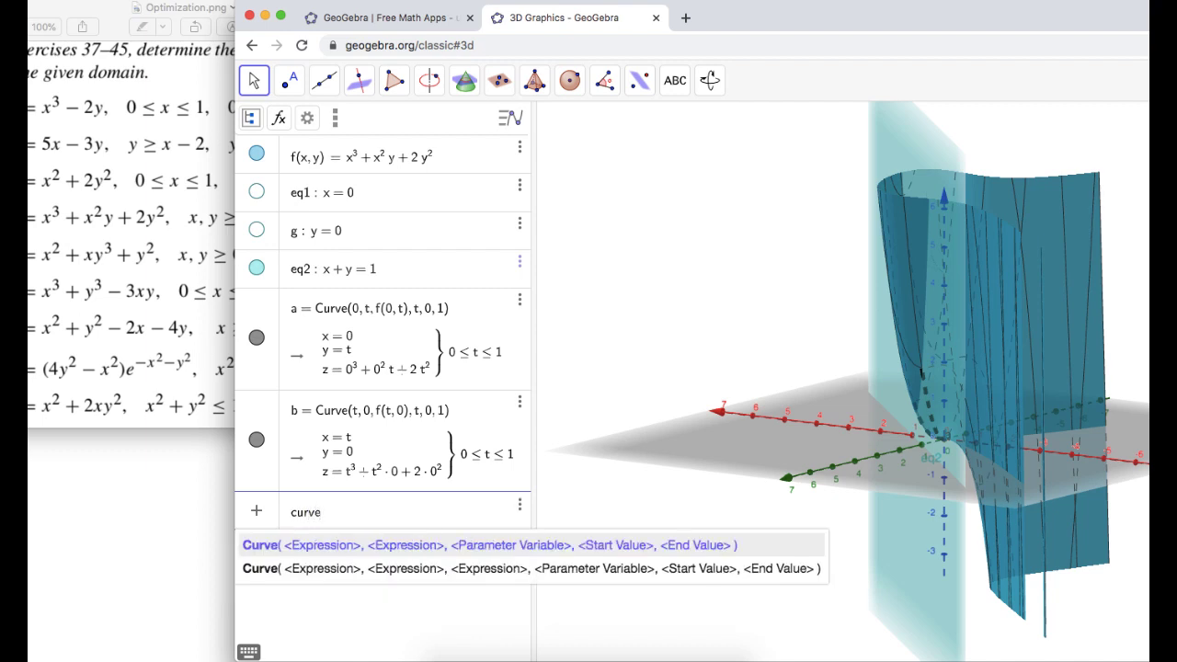
key(Return)
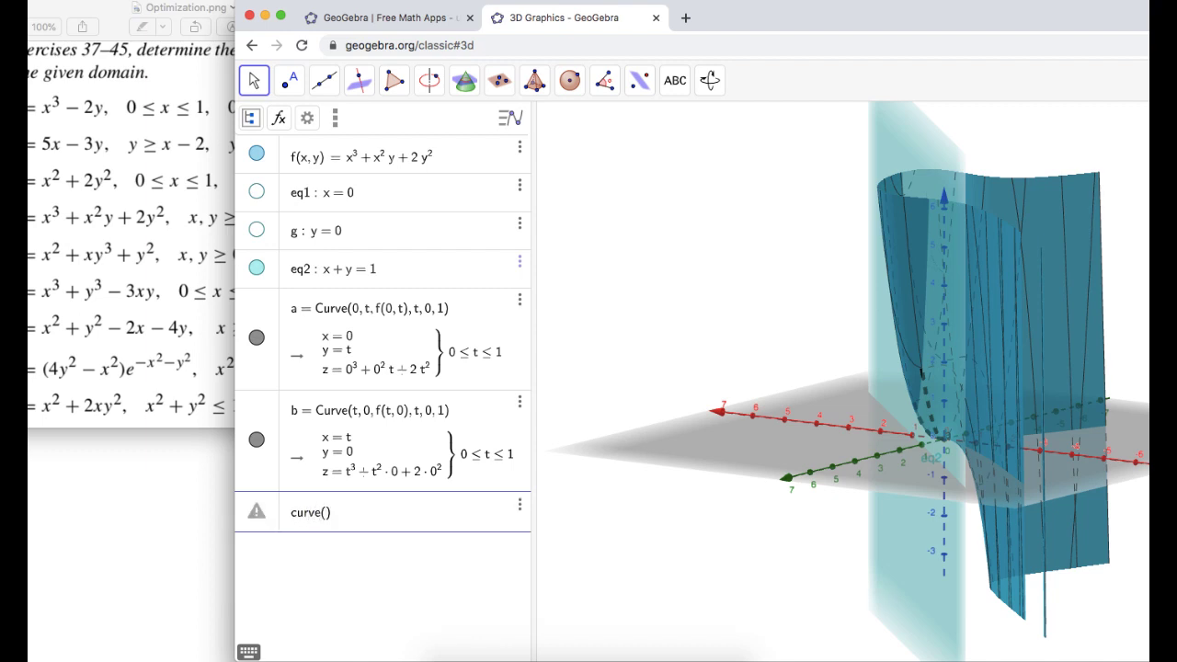
text(t)
text(1-)
text(t)
text(,)
text(f(t, 1 −)
text(t, 1-t)
text(, t)
text(, )
text(0,1)
key(Return)
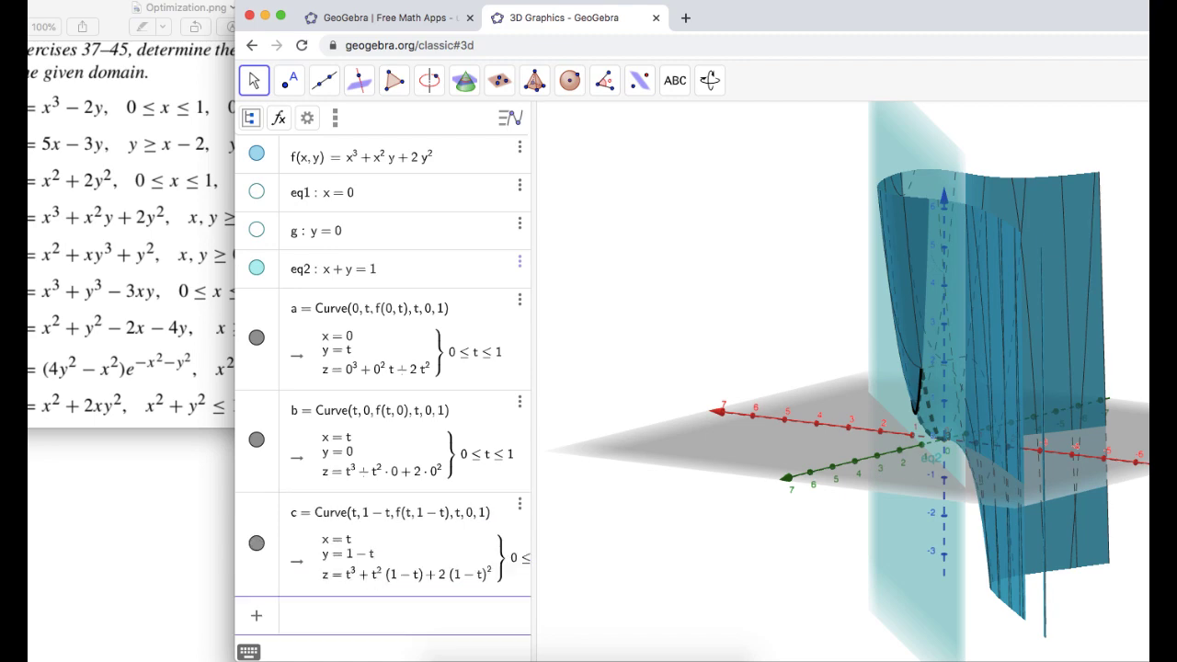
Hide the plane x + y = 1 so that only the surface and its three boundary curves are displayed.
drag(814, 348, 871, 338)
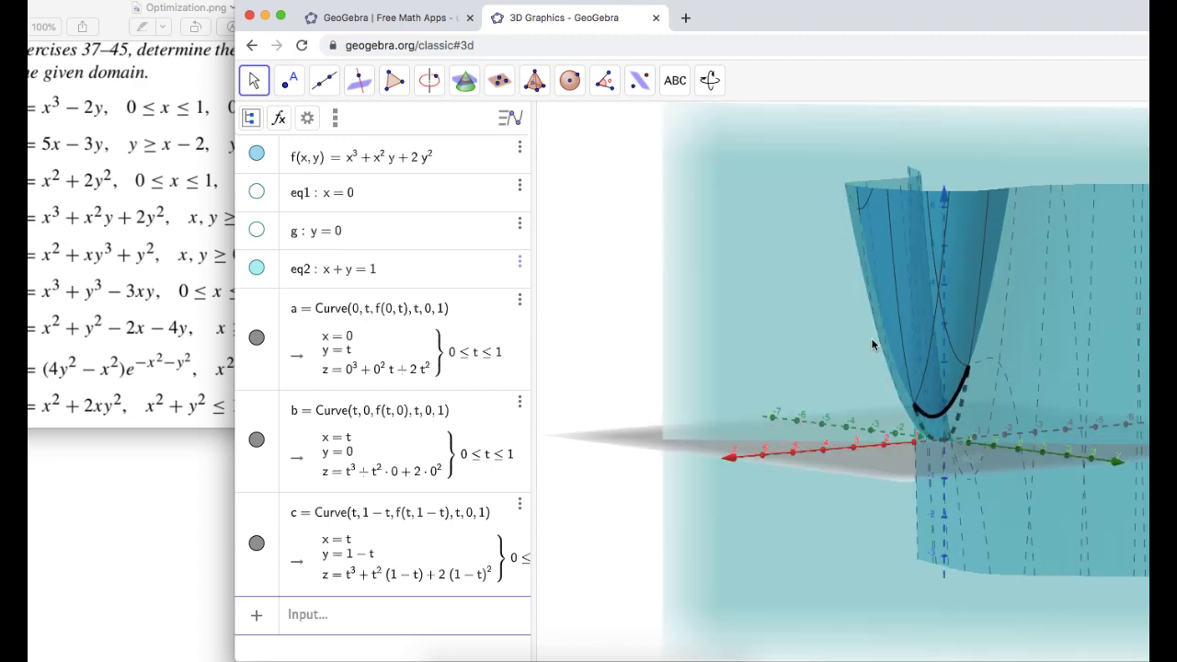
click(258, 269)
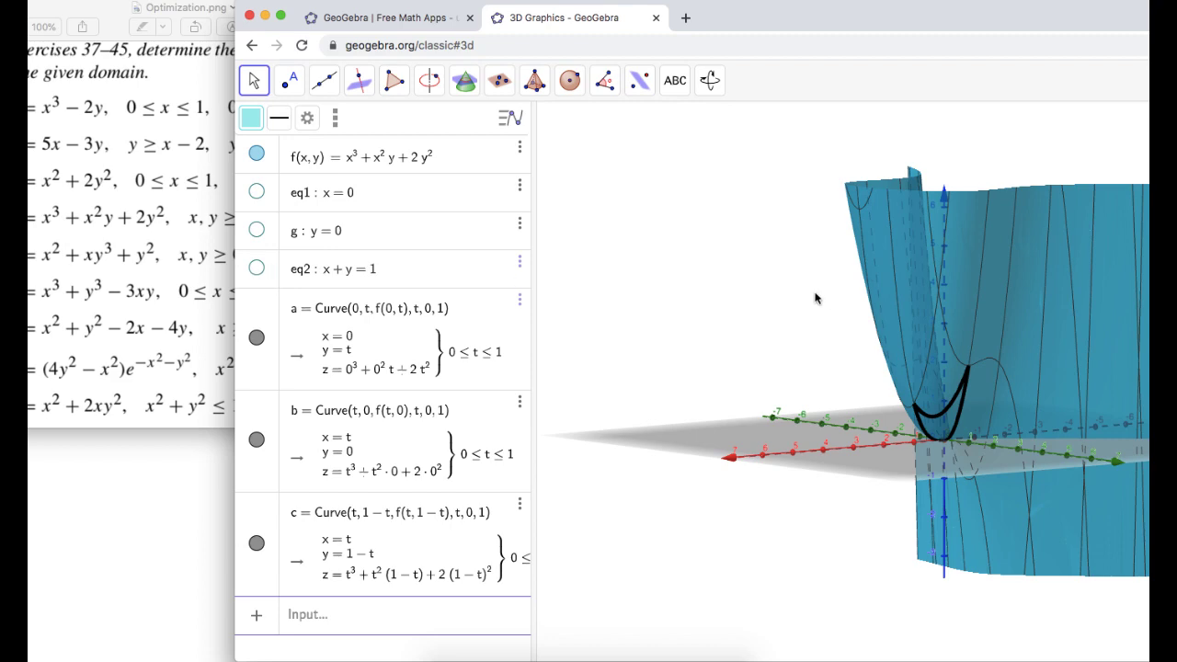
drag(817, 300, 699, 301)
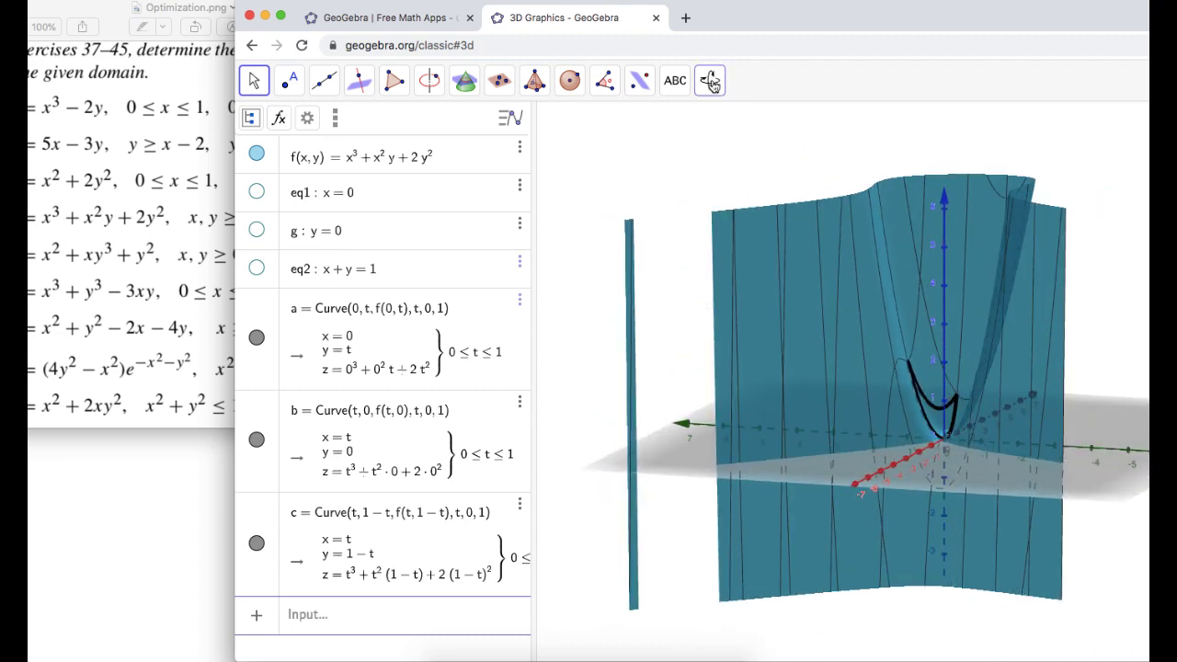
Shift the 3D view slightly along the z-axis with Move Graphics View and adjust the z-axis scale.
click(713, 82)
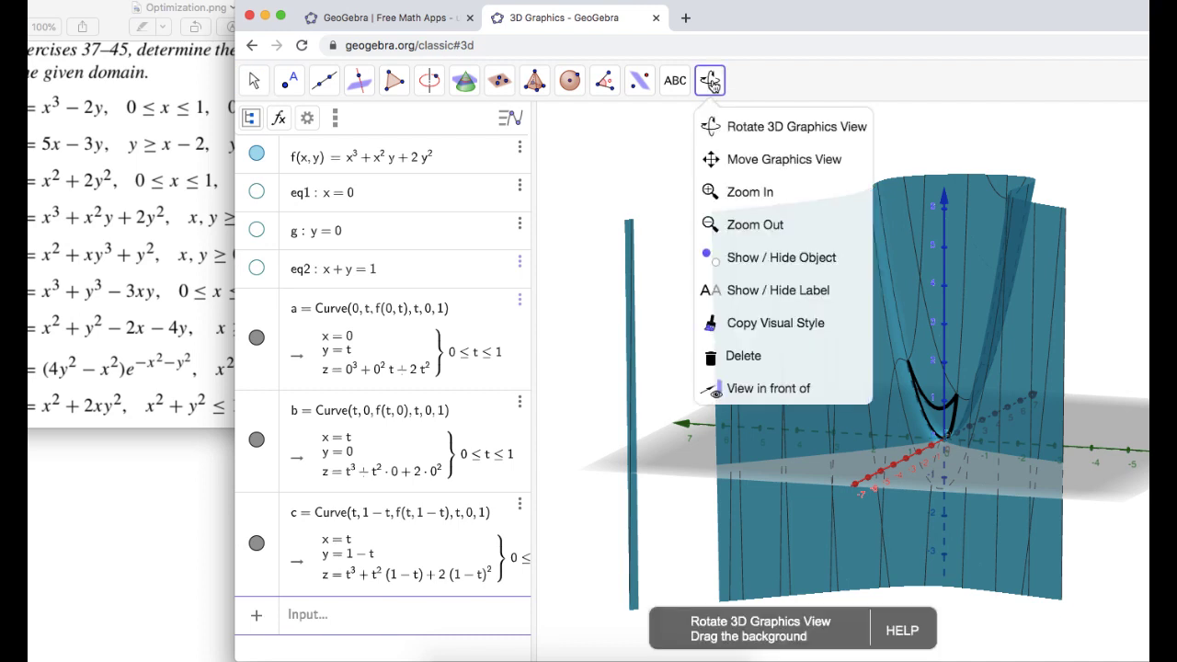
click(736, 161)
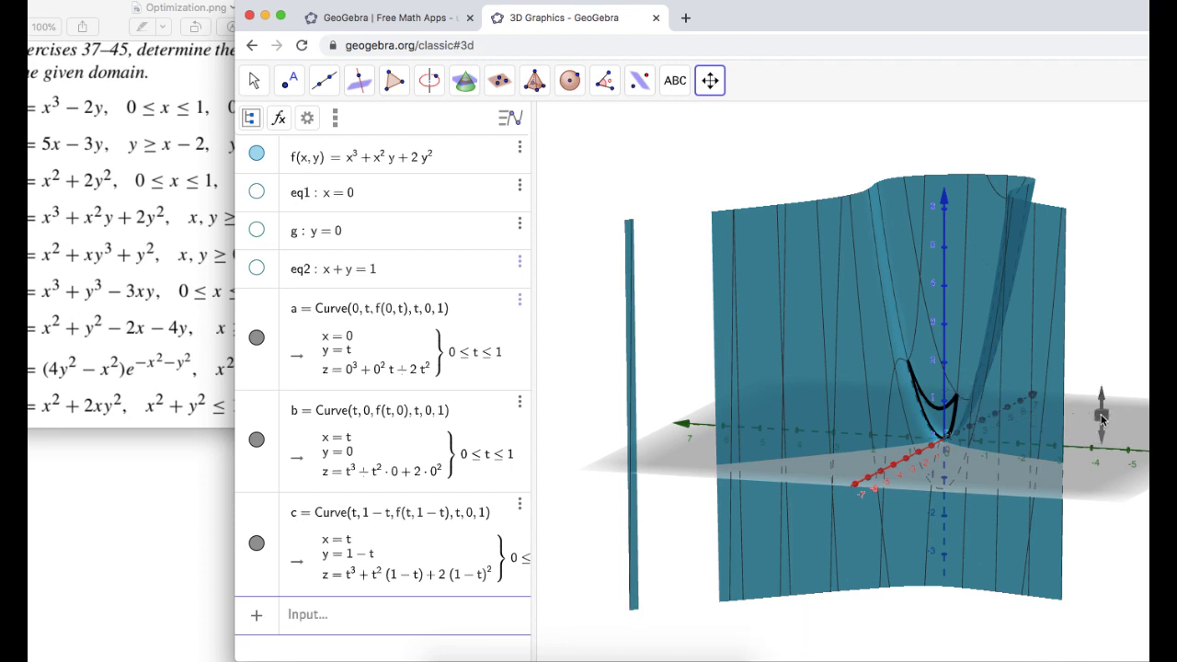
mouse_move(1103, 418)
mouse_down()
mouse_move(1094, 460)
mouse_move(1094, 410)
mouse_up()
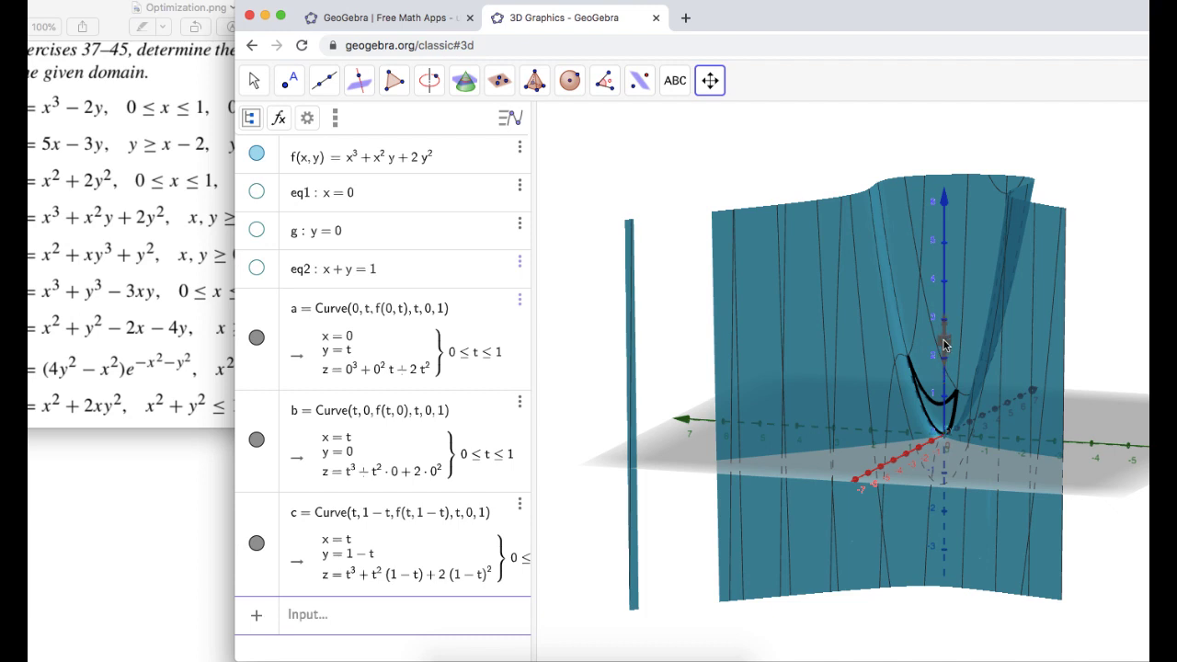
drag(944, 355, 944, 368)
Zoom in around the origin and rotate the 3D view to examine the loop formed by the three boundary curves.
click(714, 90)
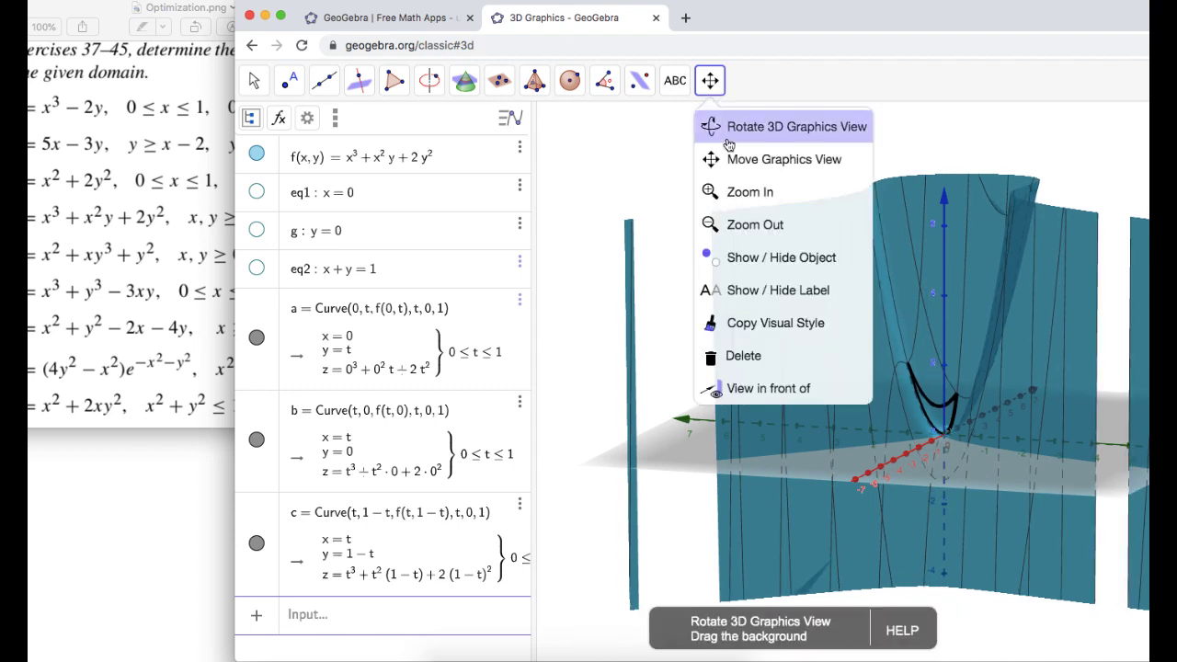
click(730, 198)
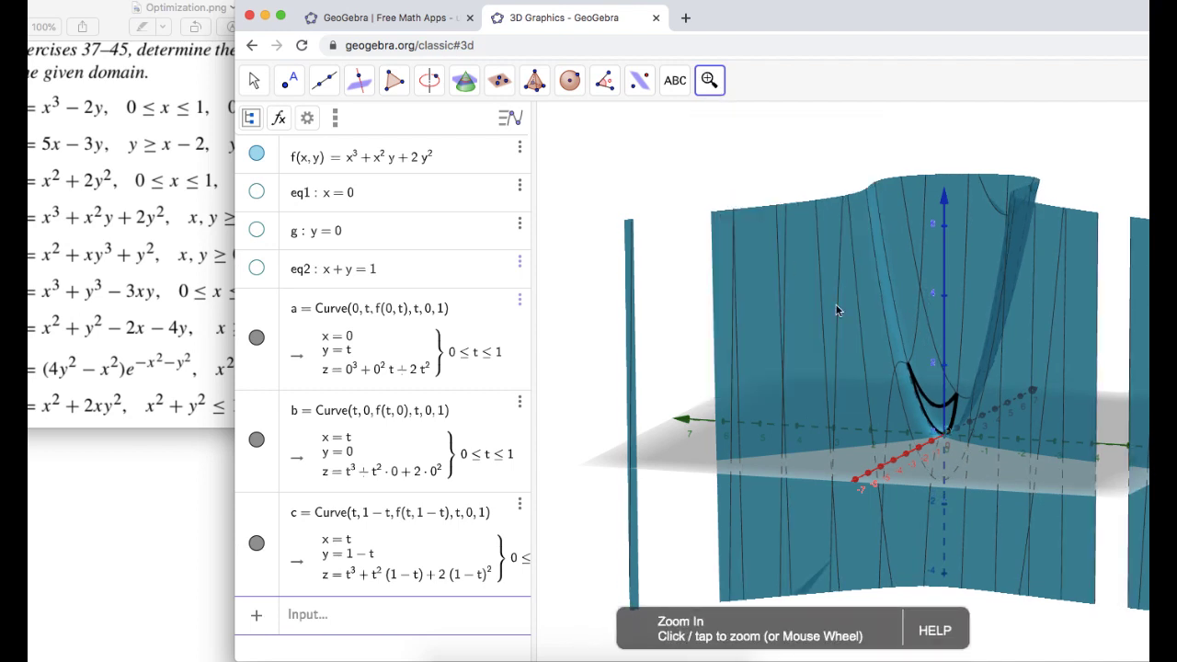
click(944, 438)
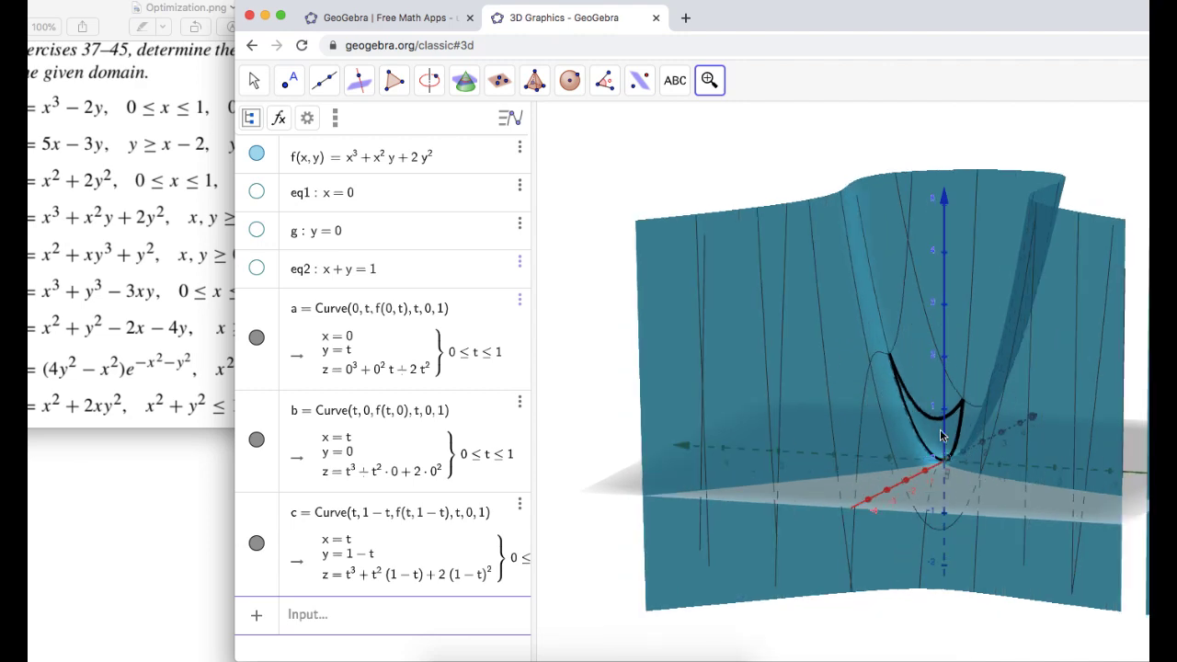
click(946, 461)
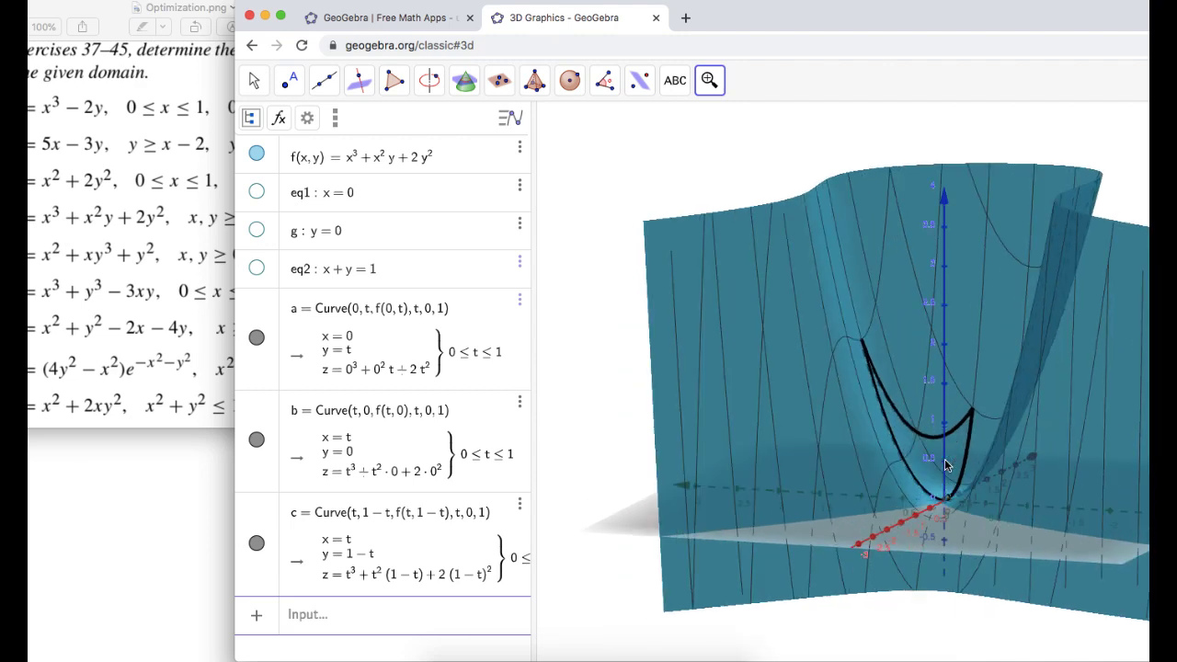
click(941, 515)
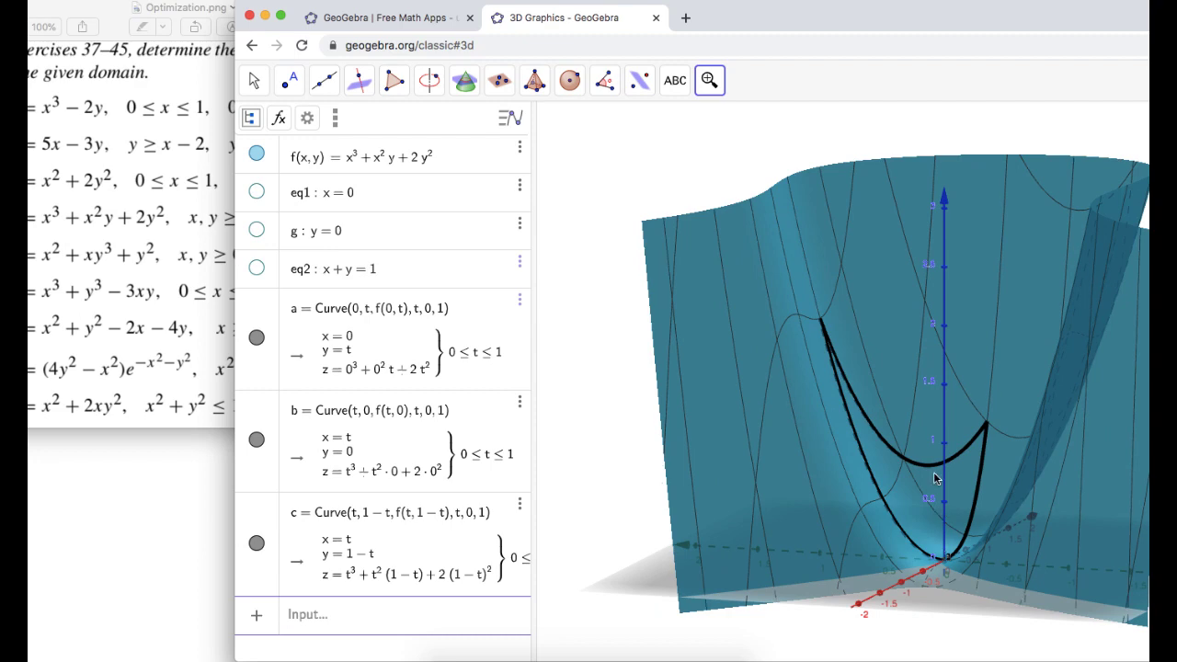
click(714, 88)
click(762, 123)
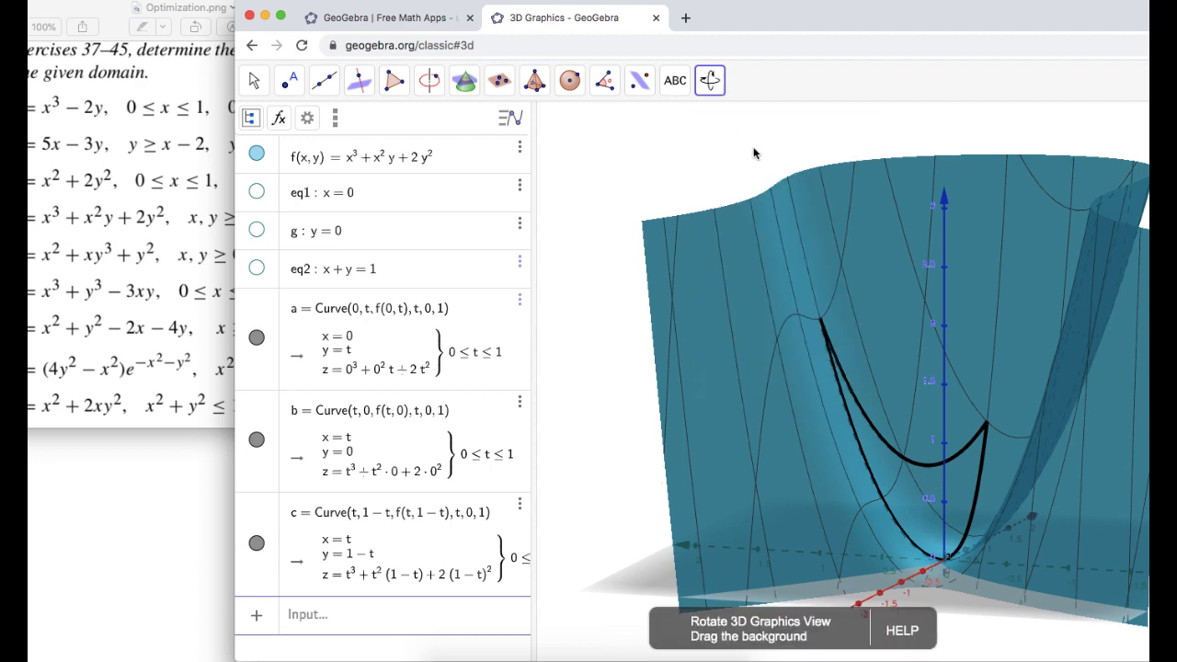
drag(810, 368, 949, 384)
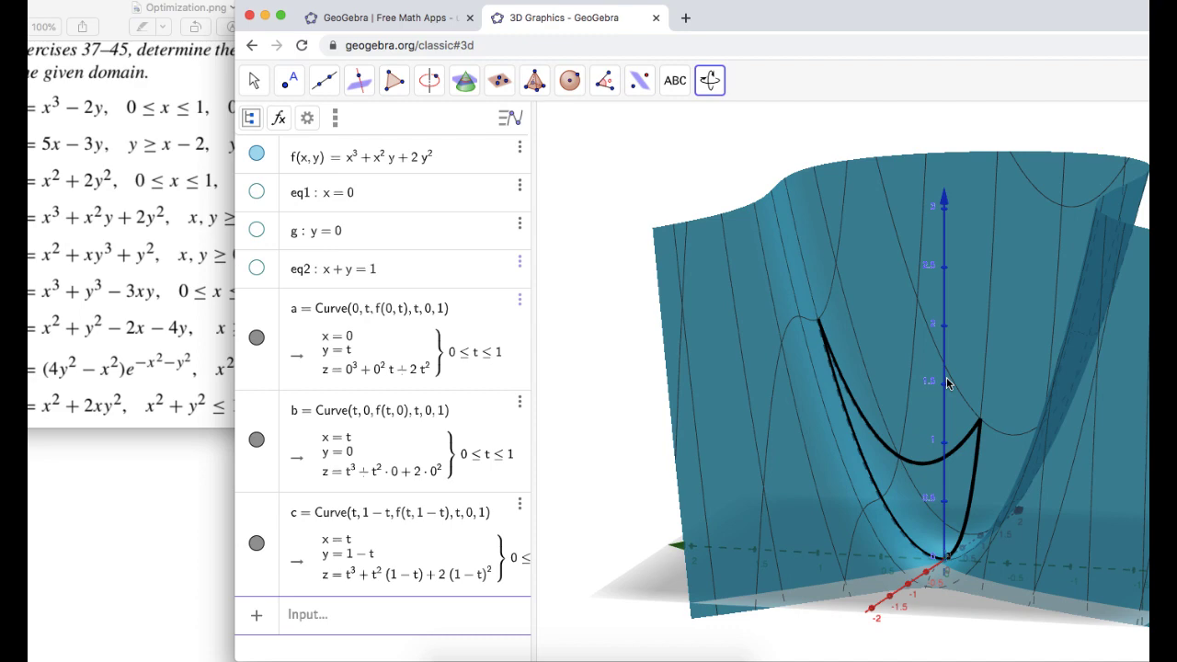
drag(949, 384, 990, 406)
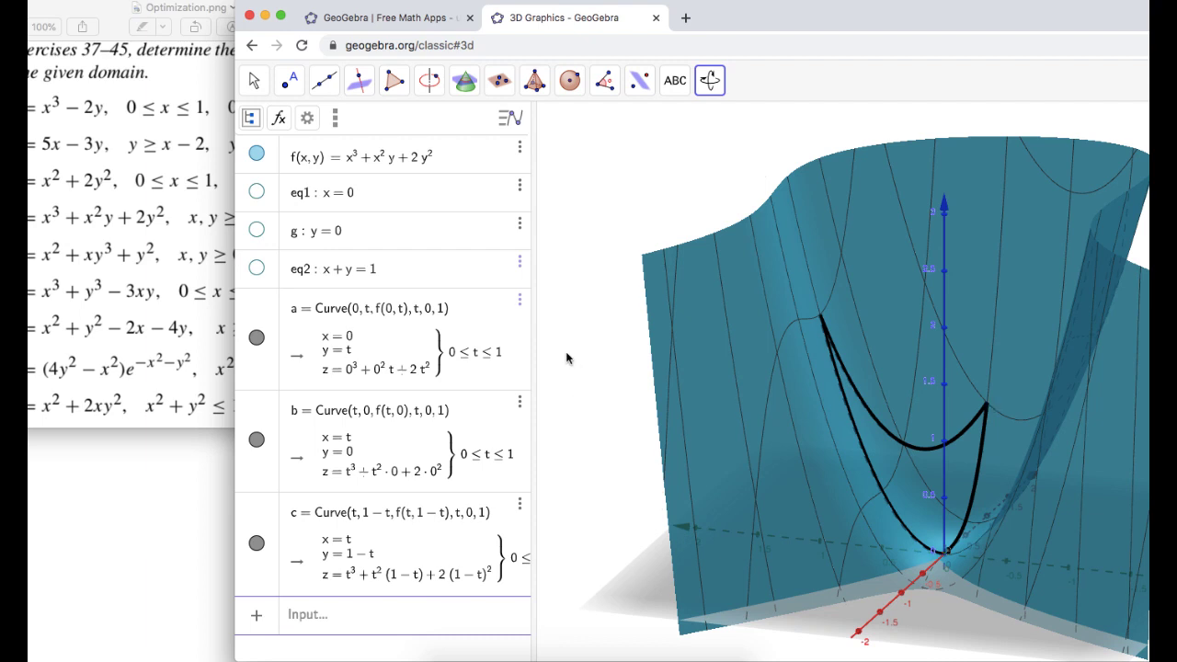
click(337, 622)
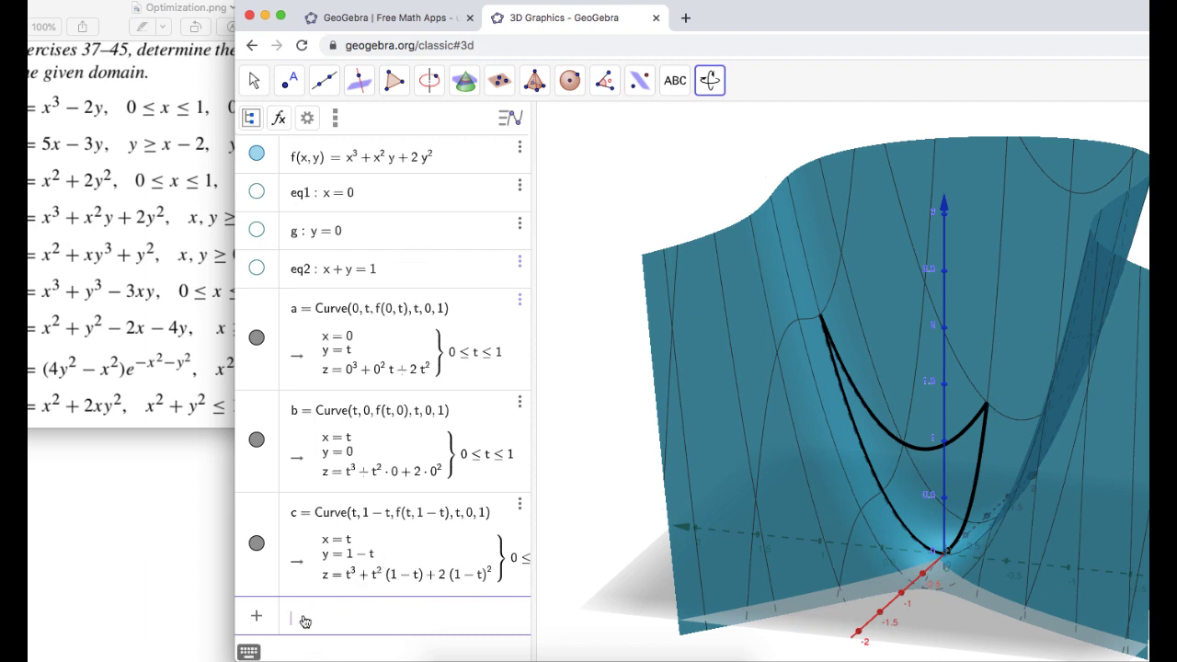
text(if)
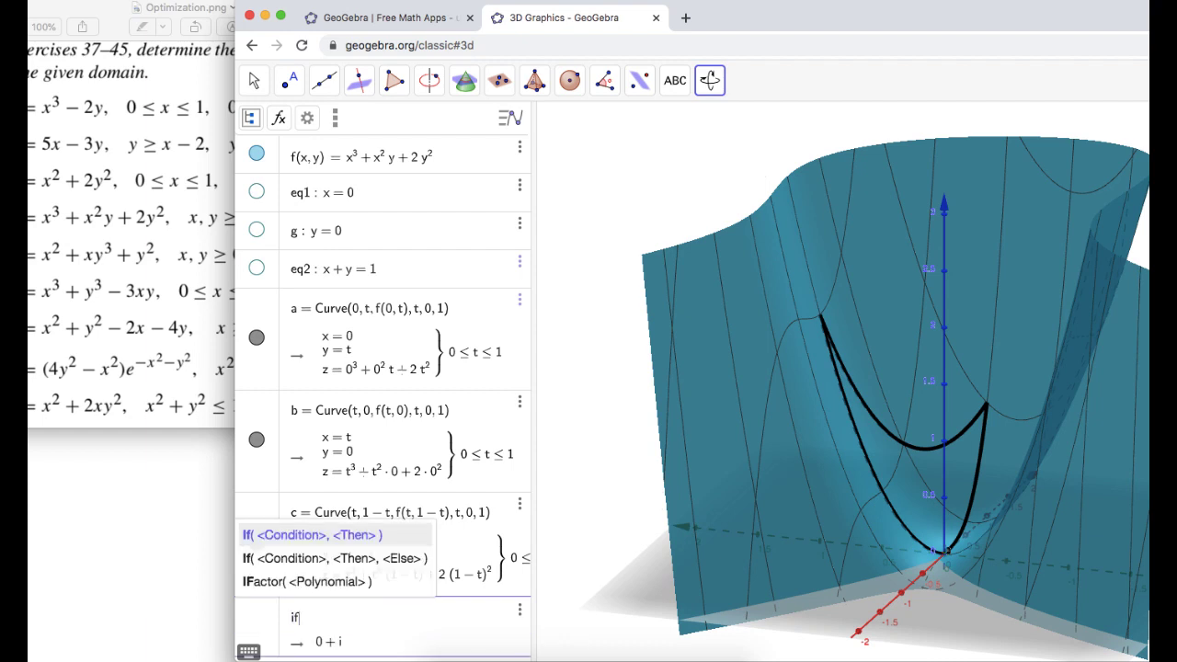
text(()
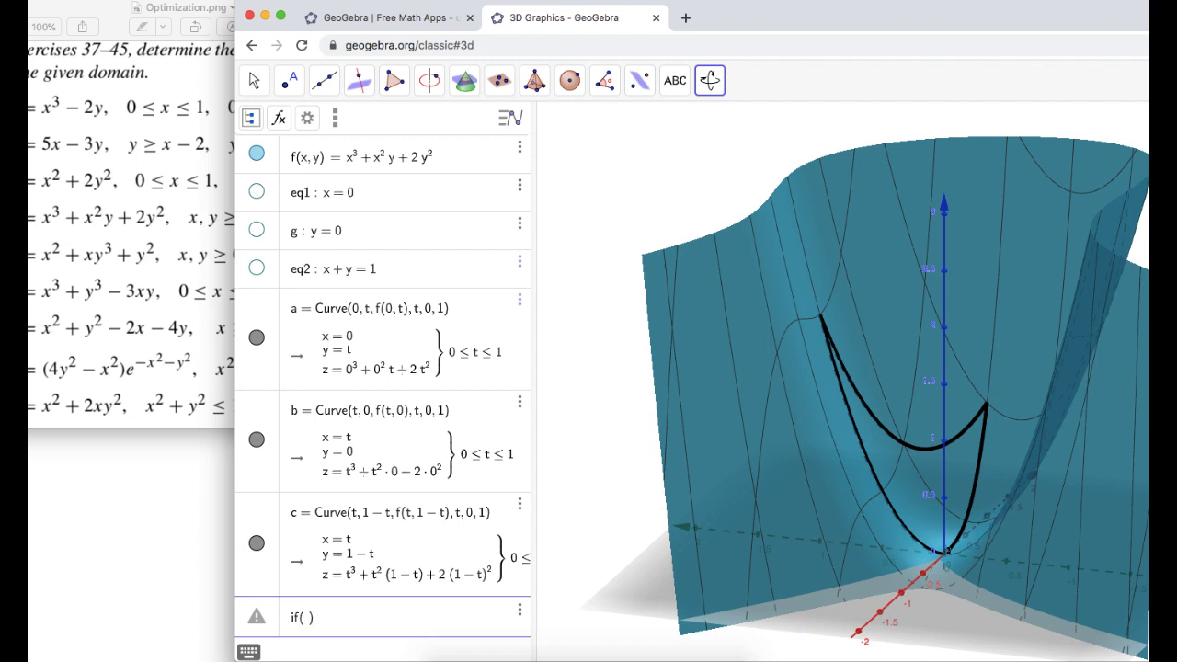
key(BackSpace)
key(BackSpace)
key(BackSpace)
key(BackSpace)
key(BackSpace)
Plot the part of the surface over the triangular domain with If(0 ≤ x ≤ 1 ∧ 0 ≤ y ≤ 1 − x, f).
text(if)
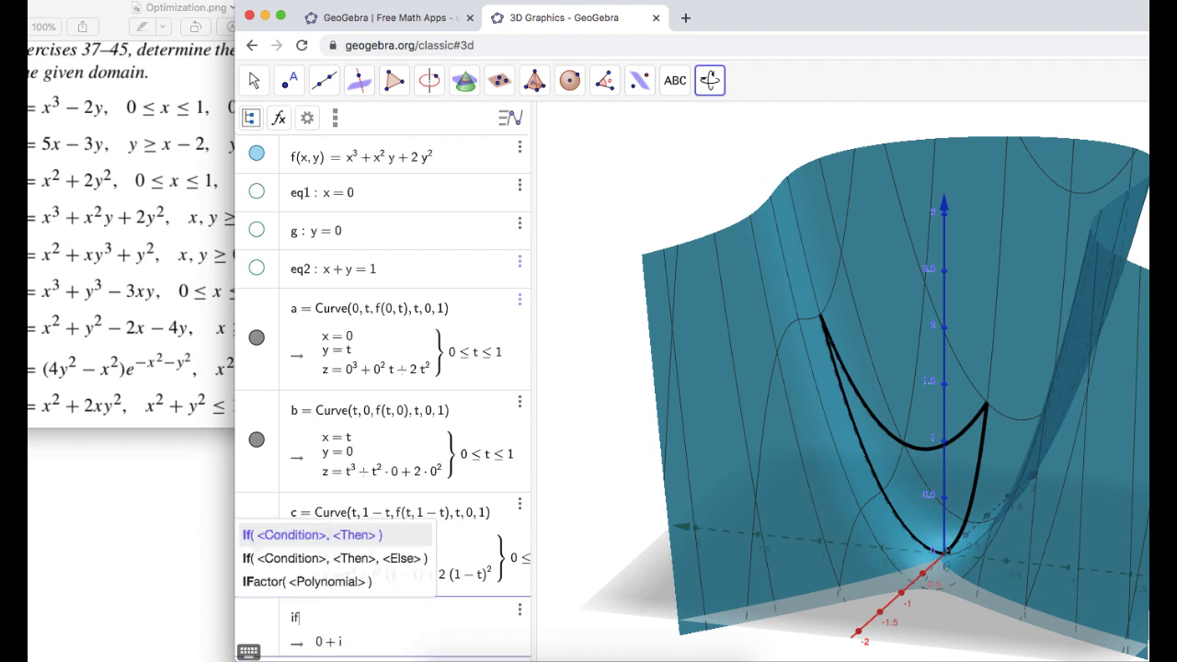
text(()
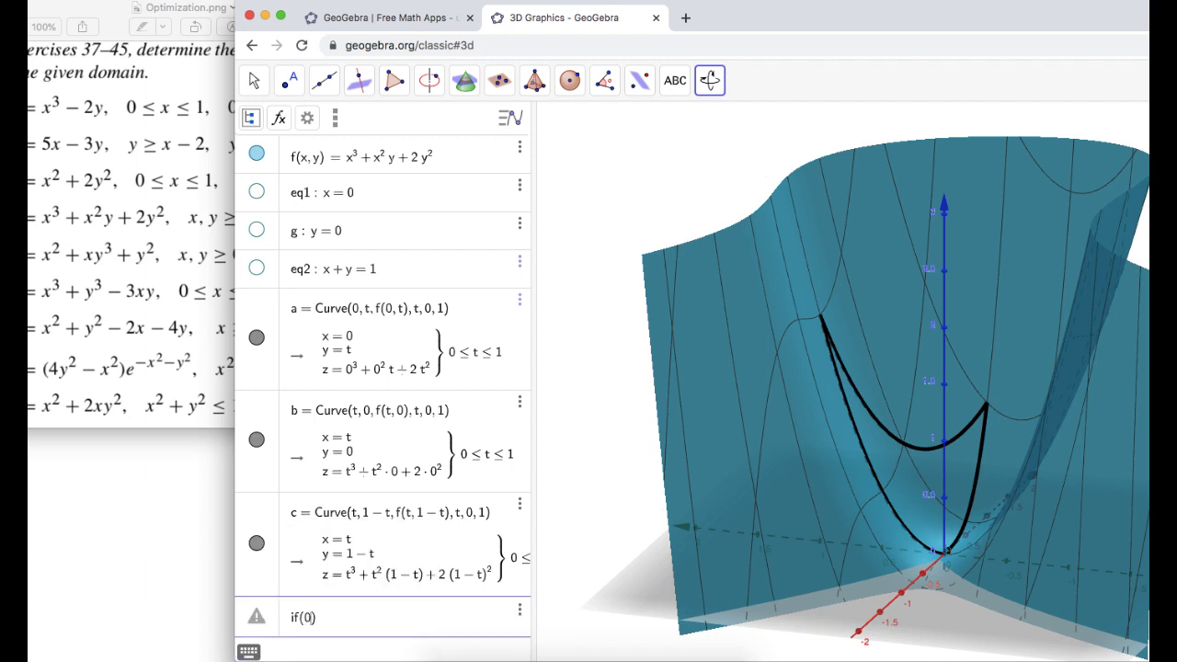
text(0<=)
text(x<)
text(=)
text(1)
text(&)
text(&)
text(0)
text(<=)
text(y)
text(<=1)
text(-x)
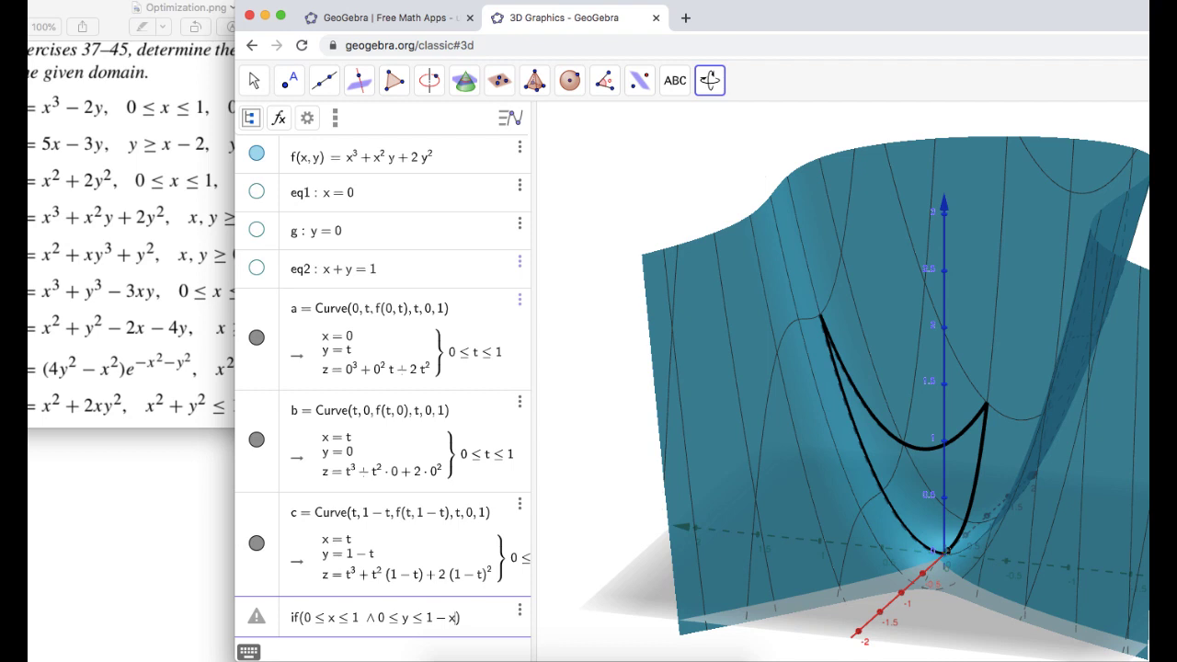
text(,)
text(f)
key(Return)
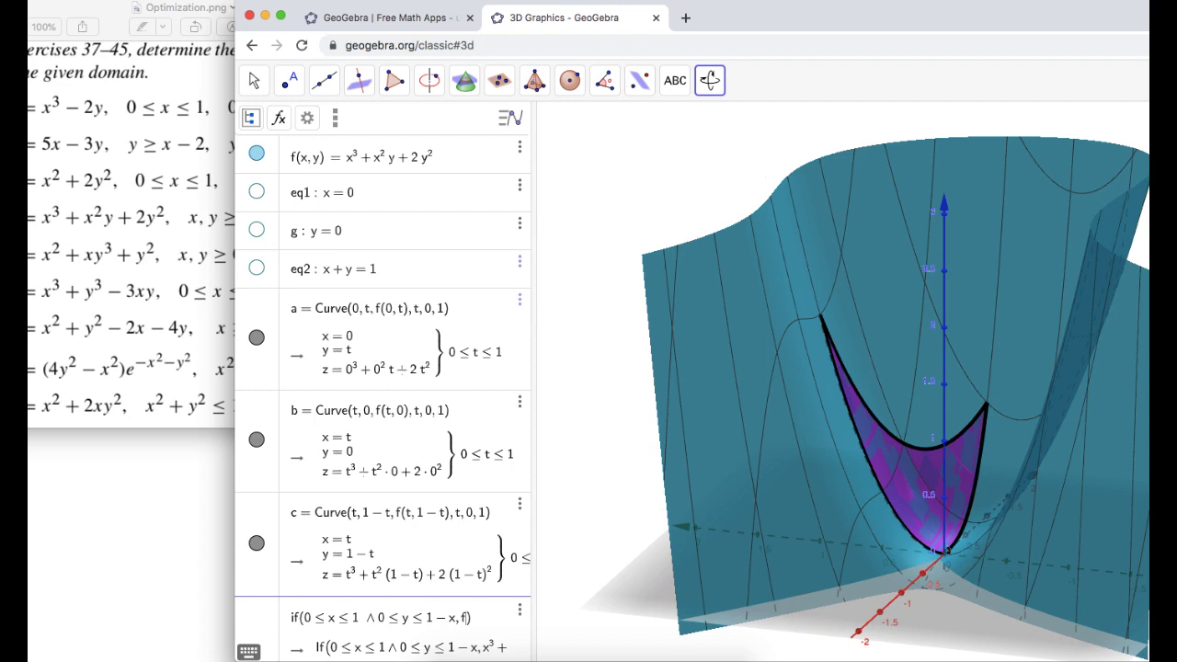
key(Return)
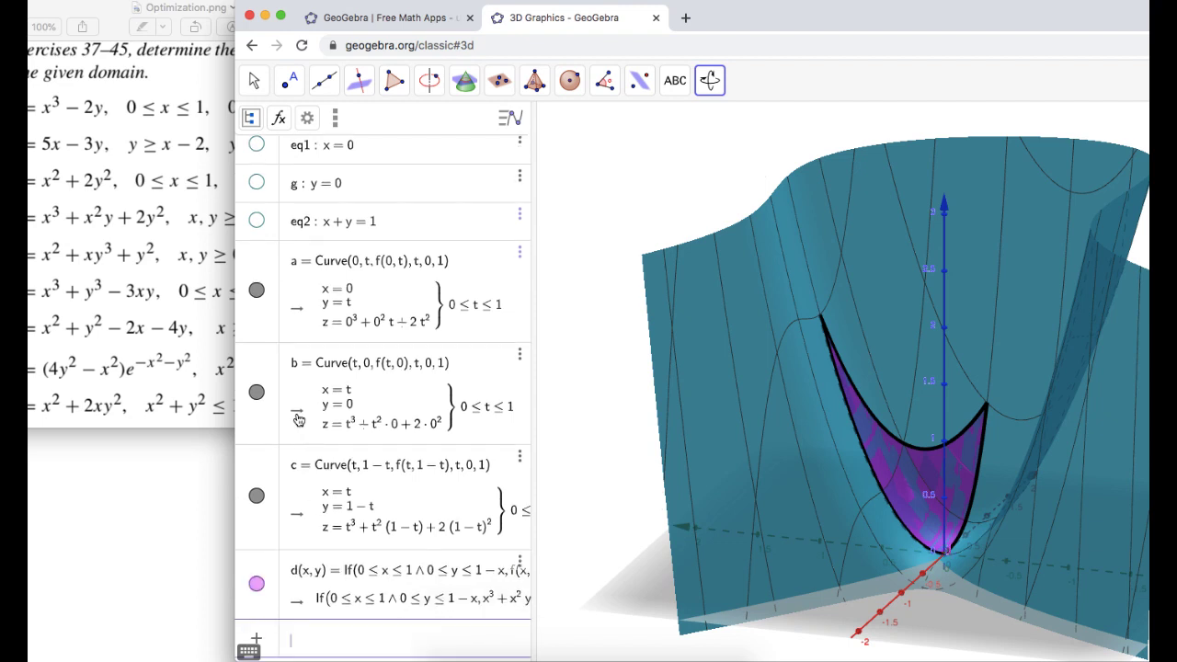
mouse_move(722, 362)
mouse_down()
mouse_move(670, 352)
mouse_move(739, 363)
mouse_move(714, 361)
mouse_up()
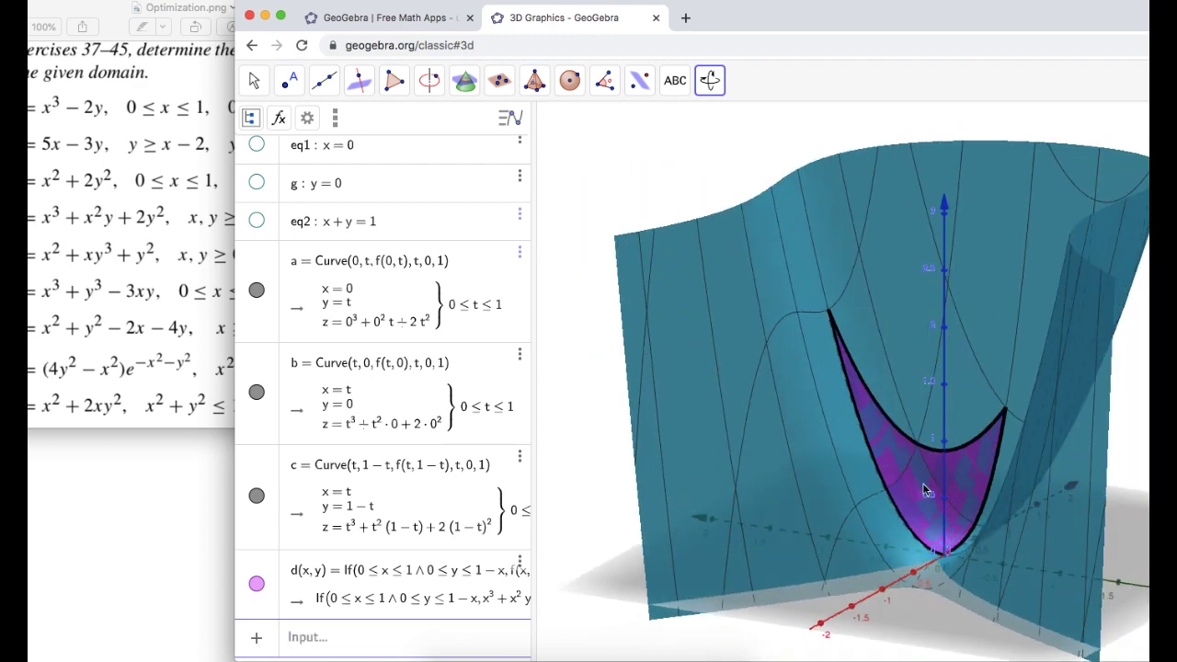
scroll(426, 329, up, 1)
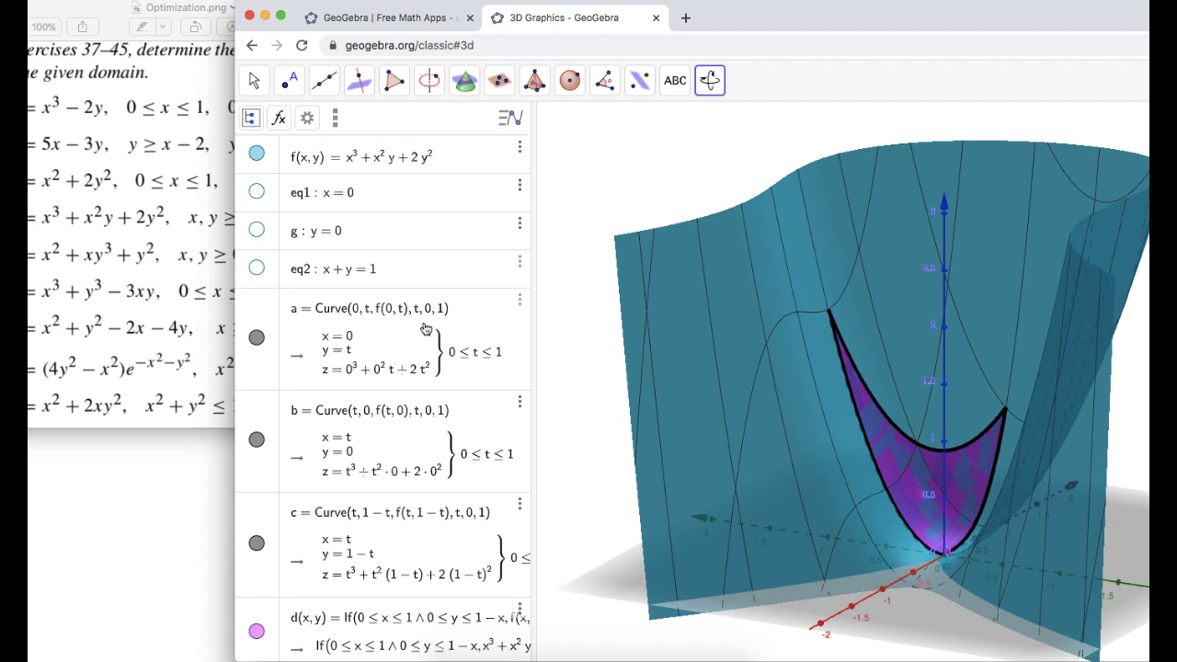
Hide the full surface f and rotate the 3D view to examine the restricted patch from several sides and from straight above.
click(257, 154)
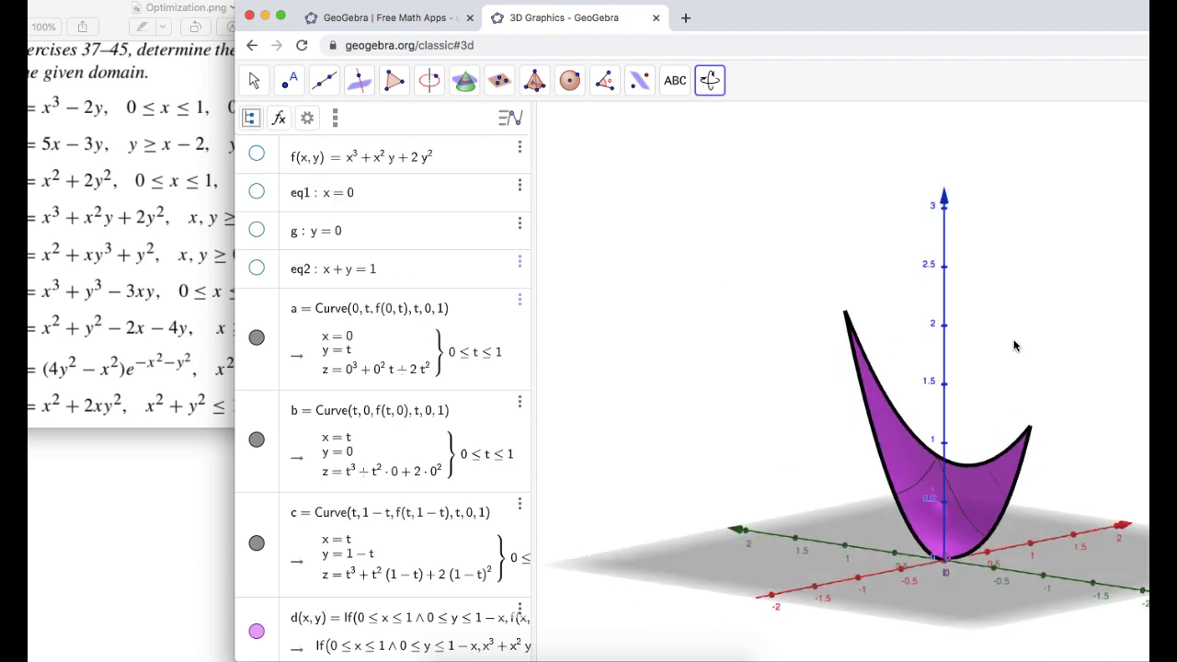
drag(1016, 345, 981, 336)
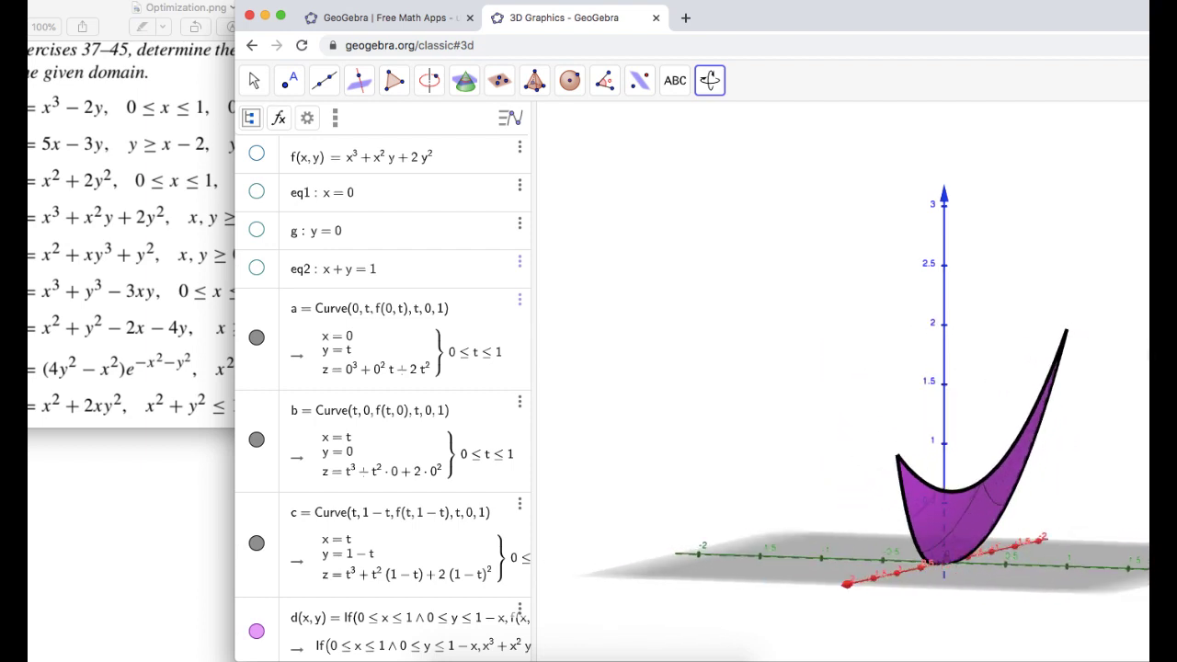
drag(911, 317, 832, 341)
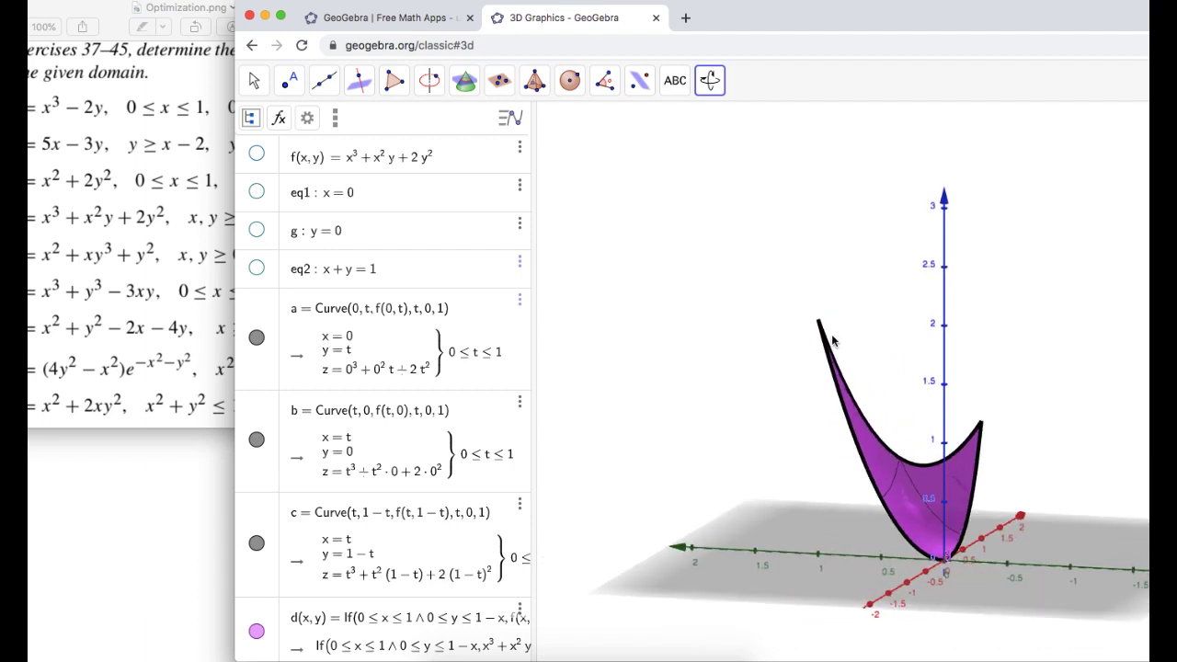
drag(973, 331, 1009, 457)
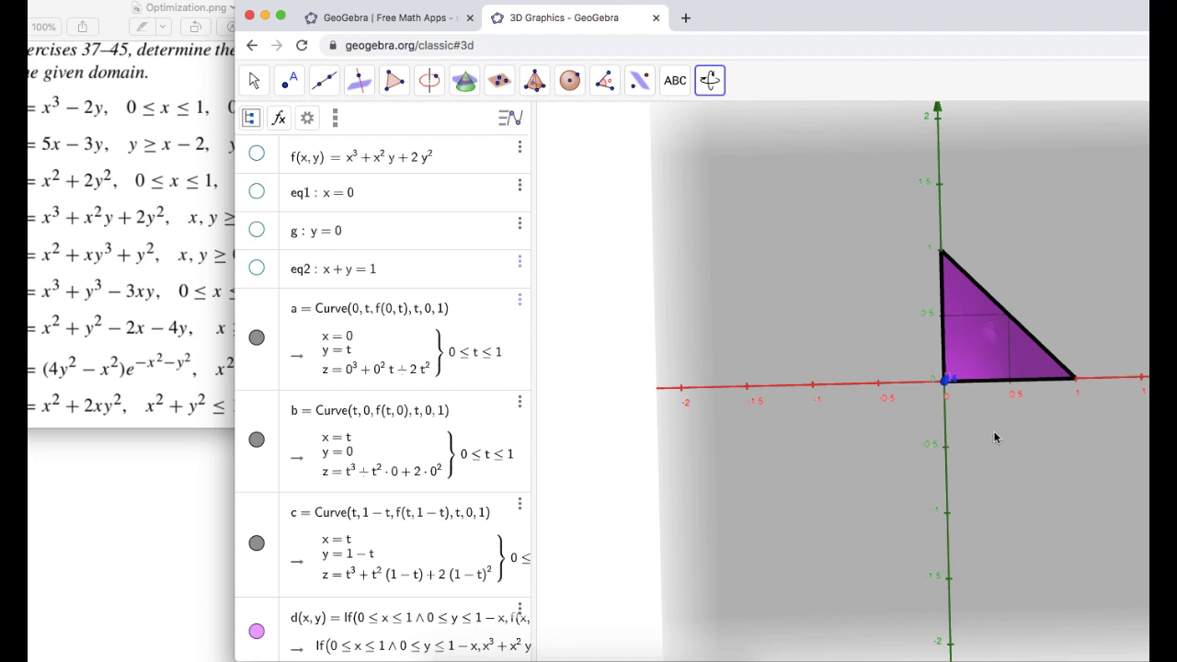
drag(995, 438, 855, 360)
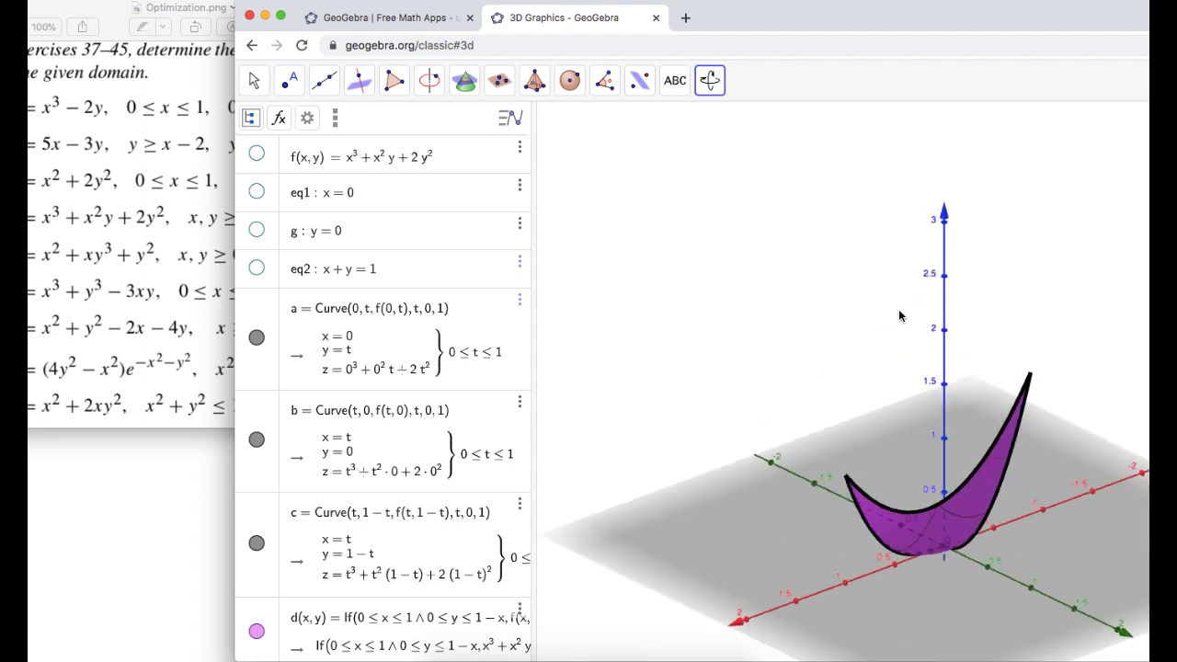
Open a new GeoGebra Classic tab from the GeoGebra home page and set it to 3D Graphics.
drag(731, 20, 940, 20)
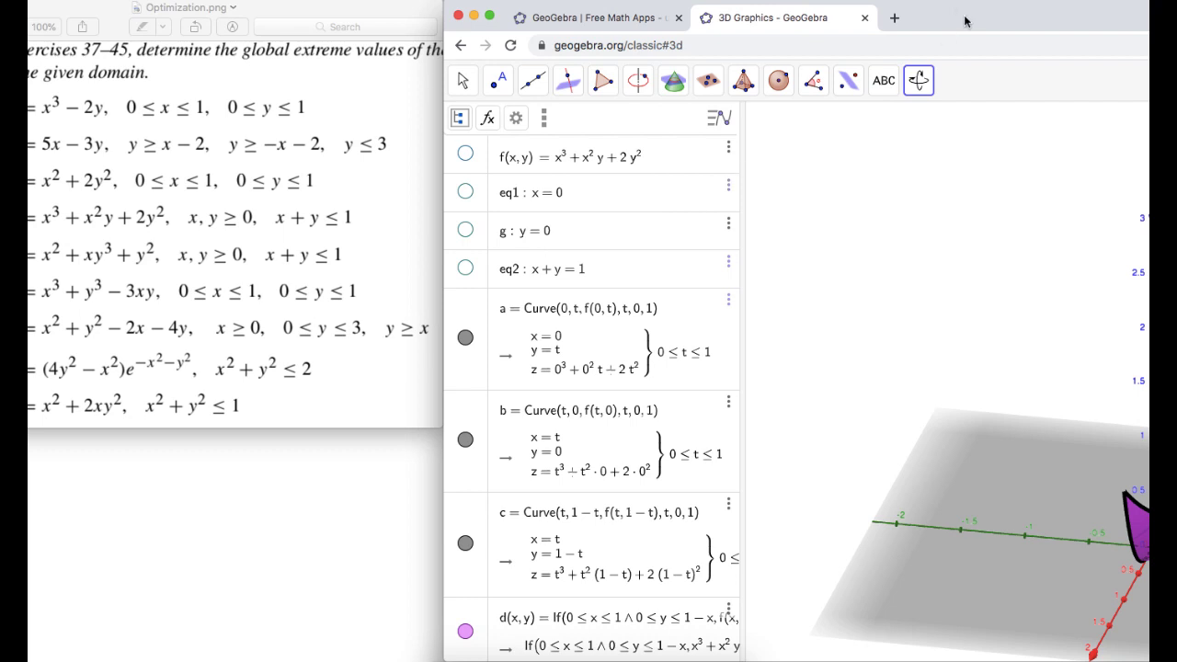
drag(962, 7, 949, 5)
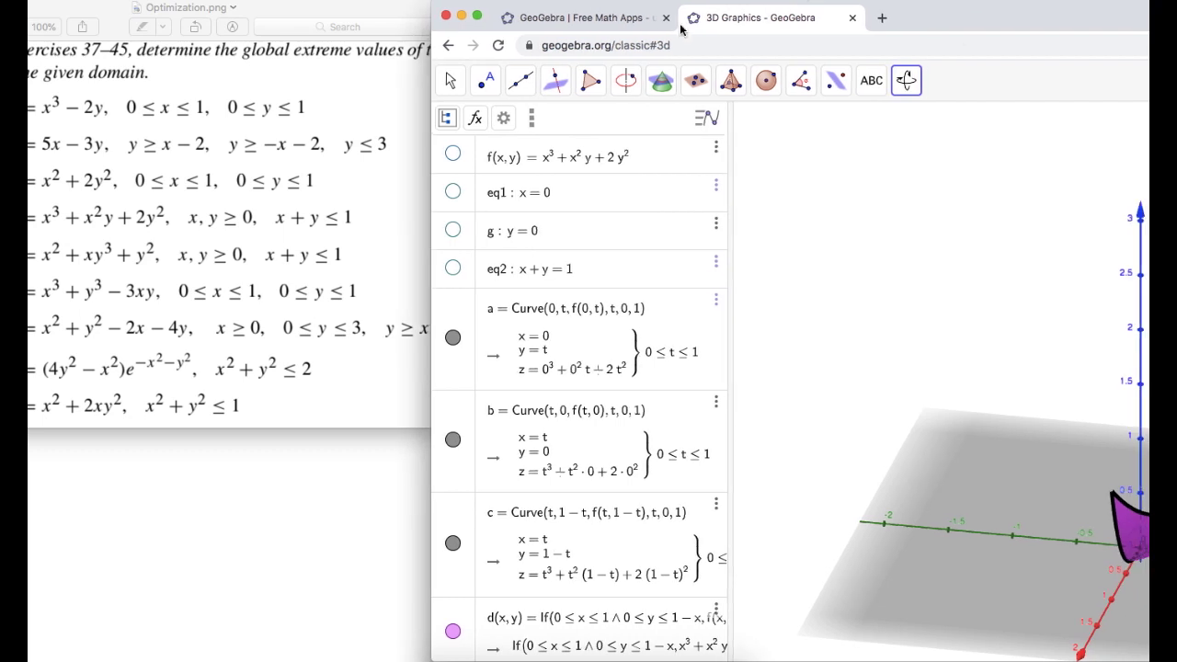
click(589, 19)
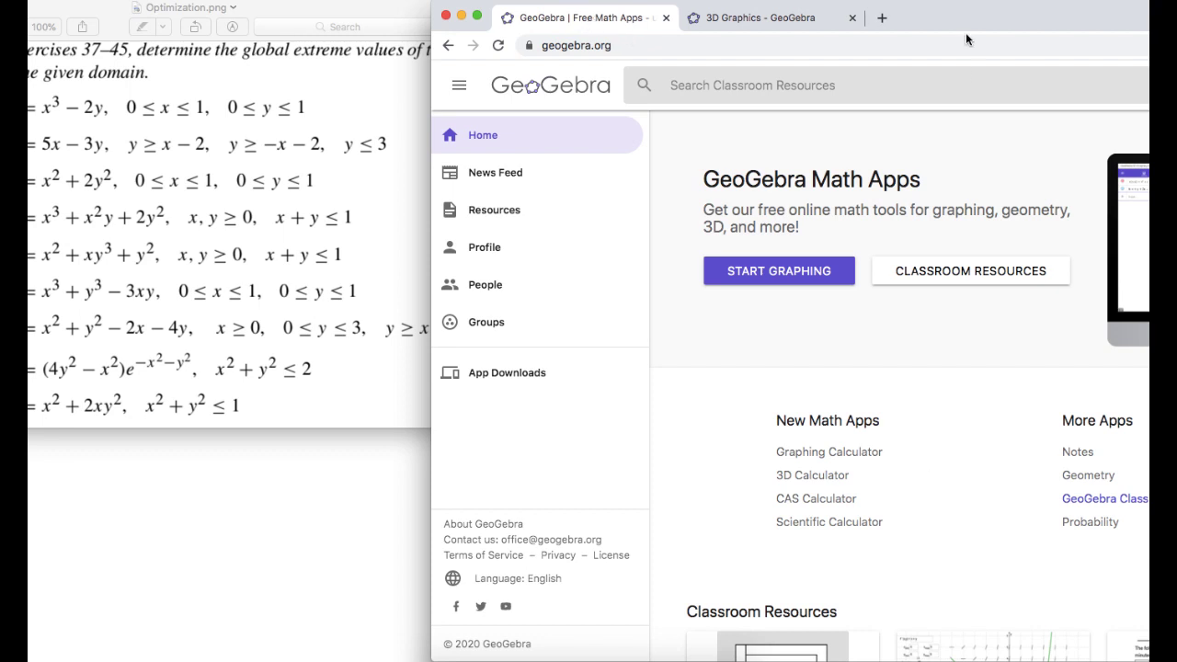
drag(953, 21, 595, 18)
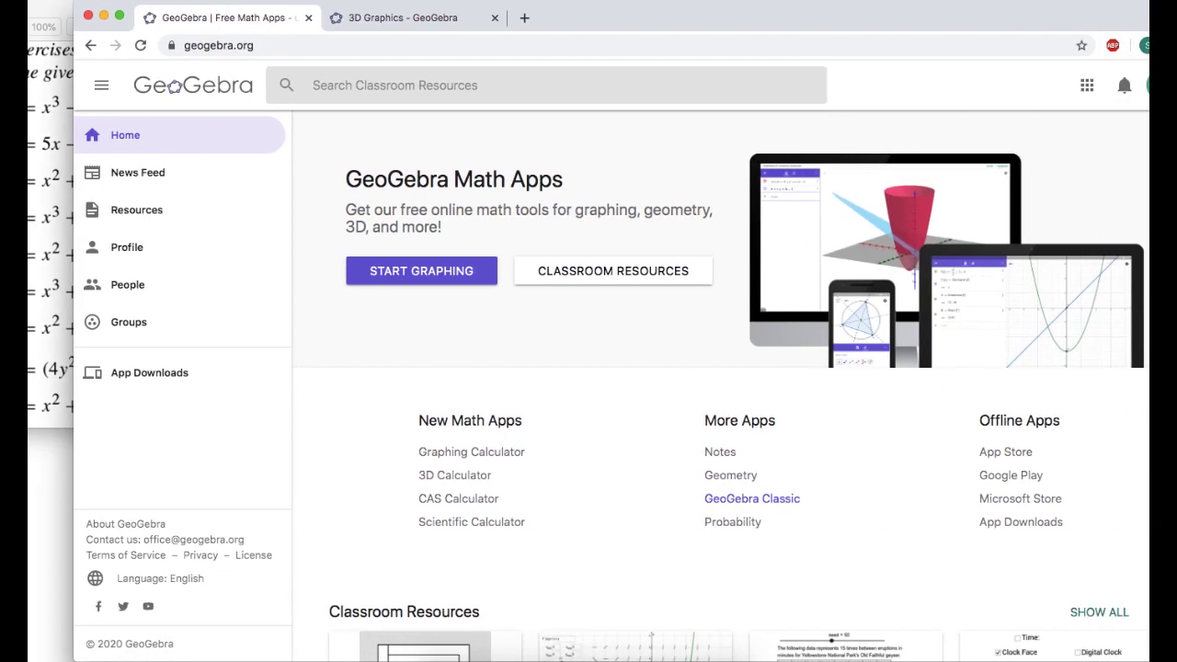
click(768, 498)
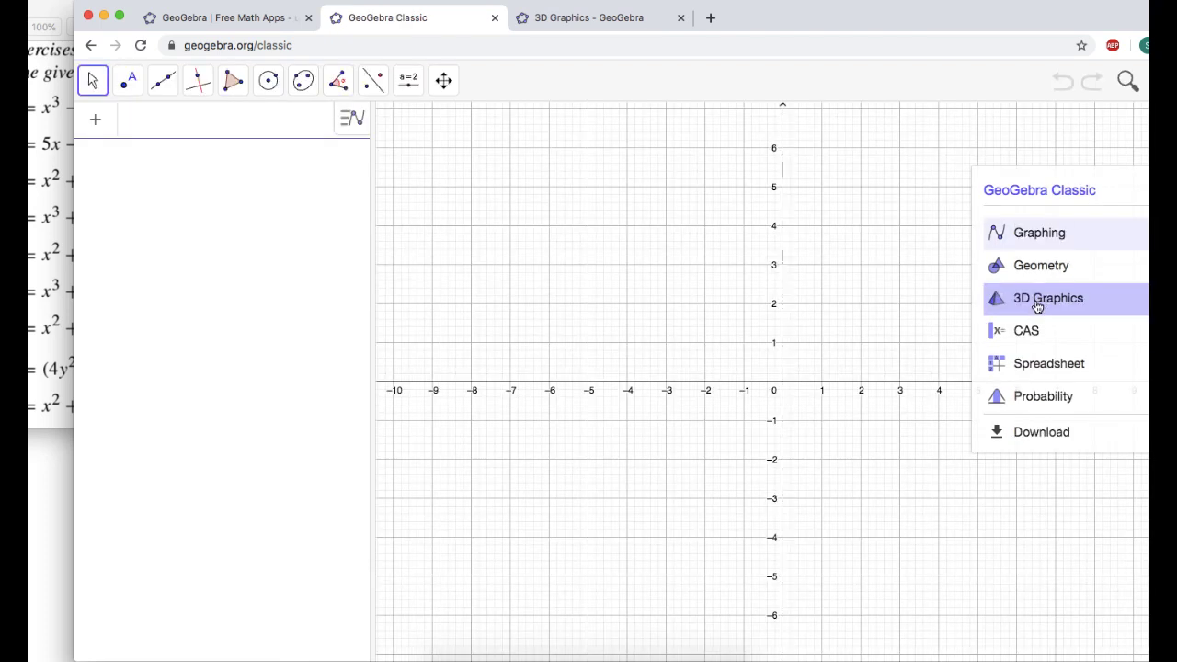
click(1037, 307)
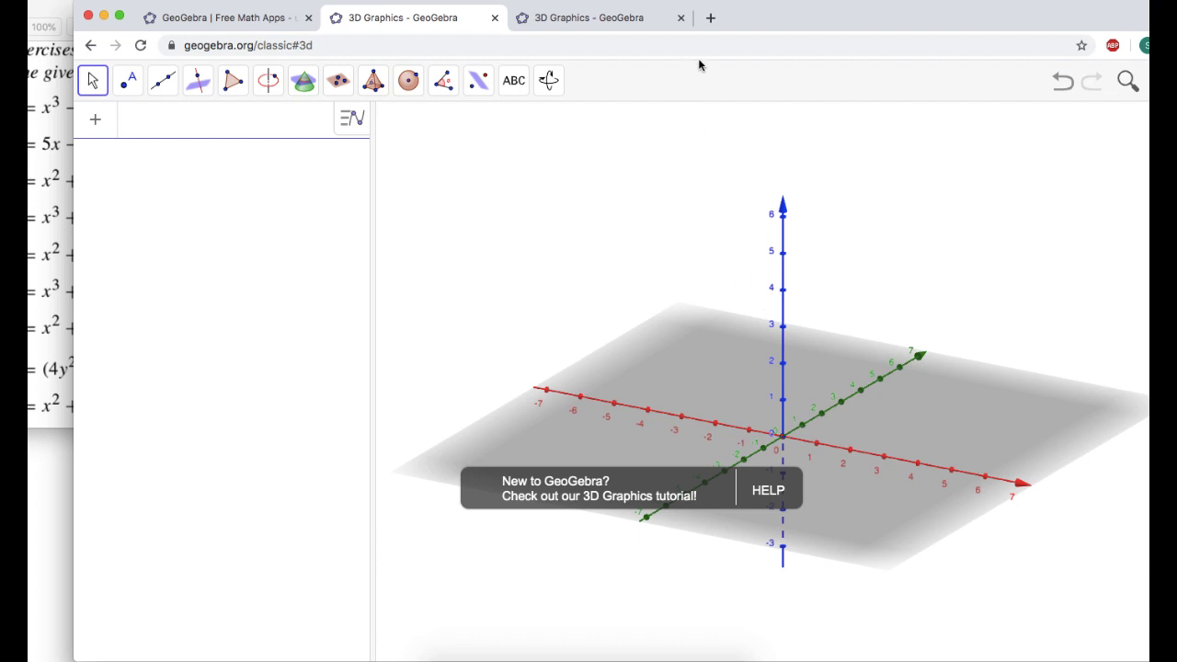
Graph f(x,y) = x^2 + y^2 − 2x − 4y beside the exercise list and show the Algebra view's style bar.
drag(750, 26, 1104, 25)
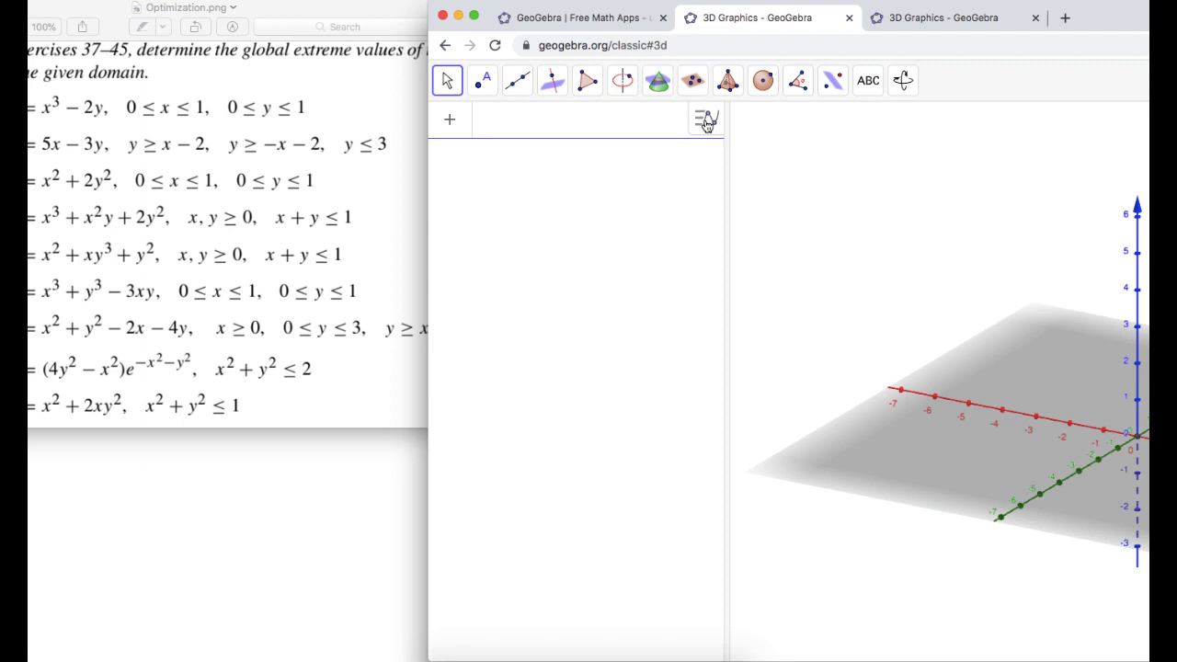
click(576, 117)
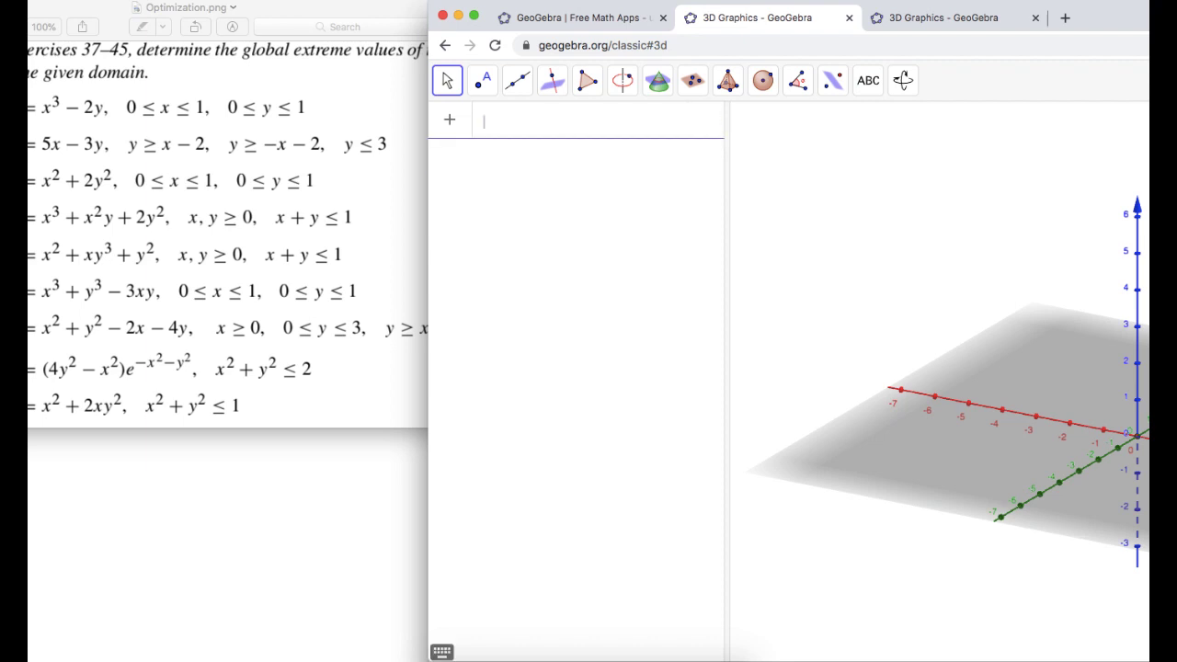
text(f(x))
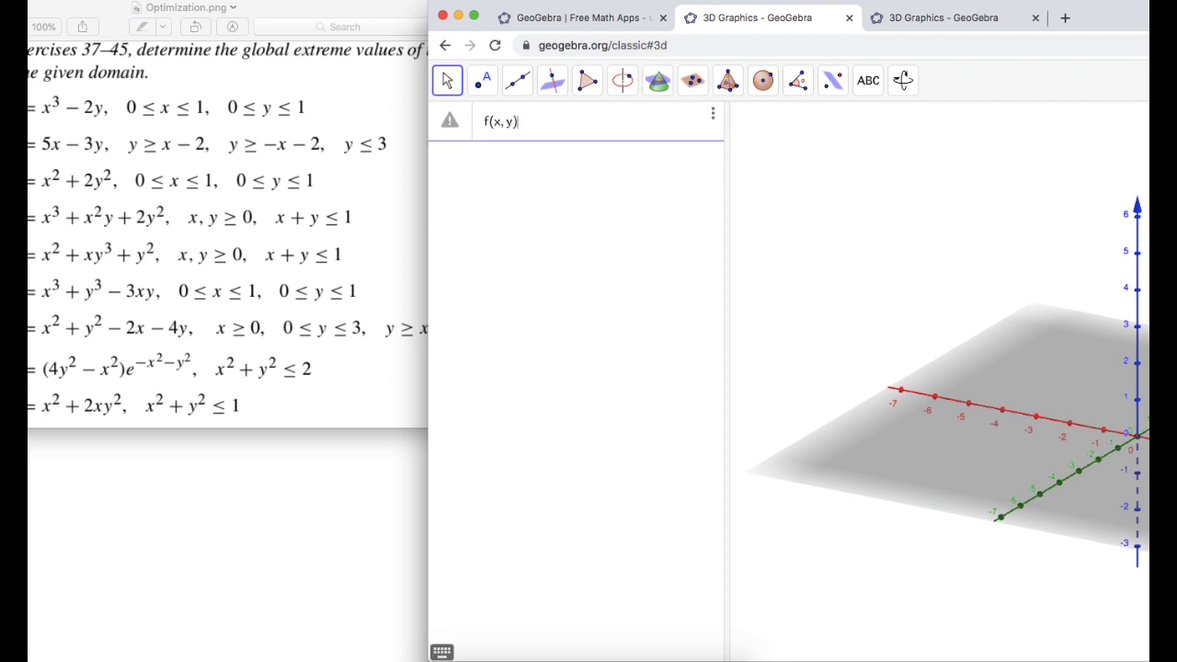
text(,y)=x^2)
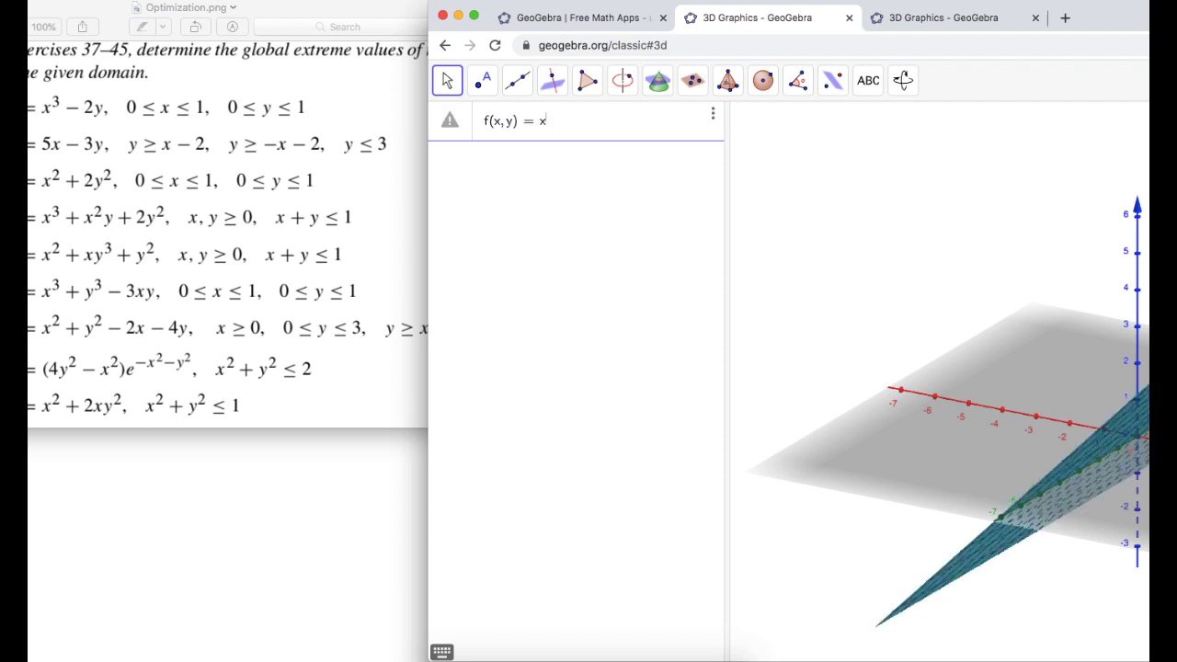
text(+y^2-)
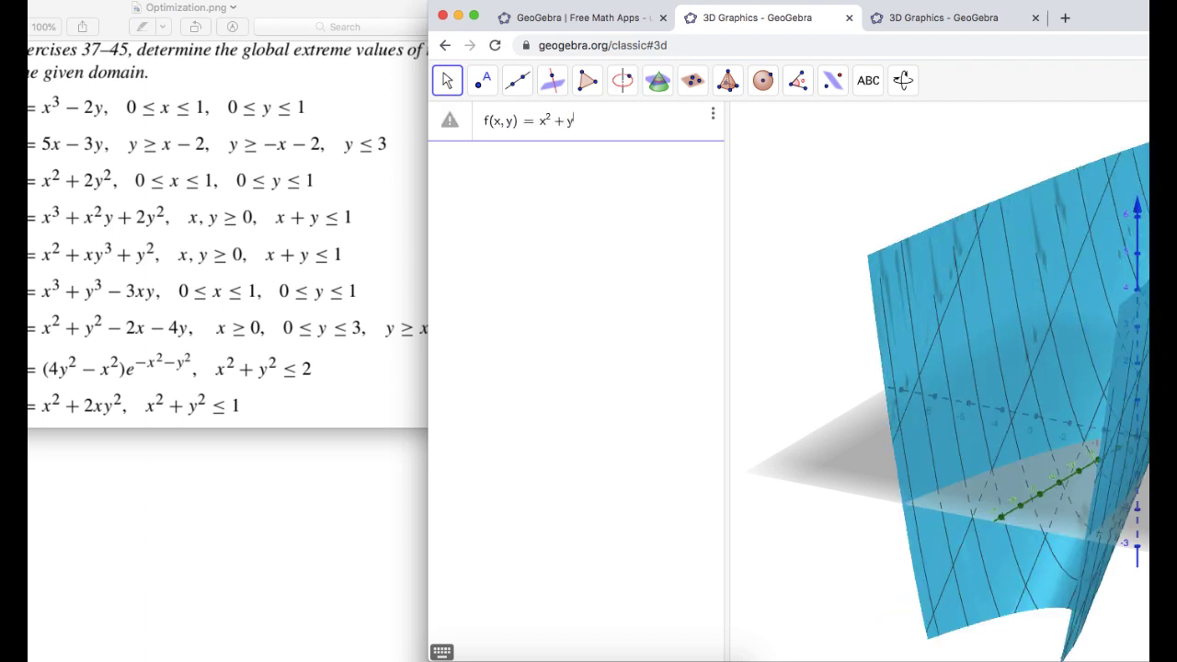
text(2x)
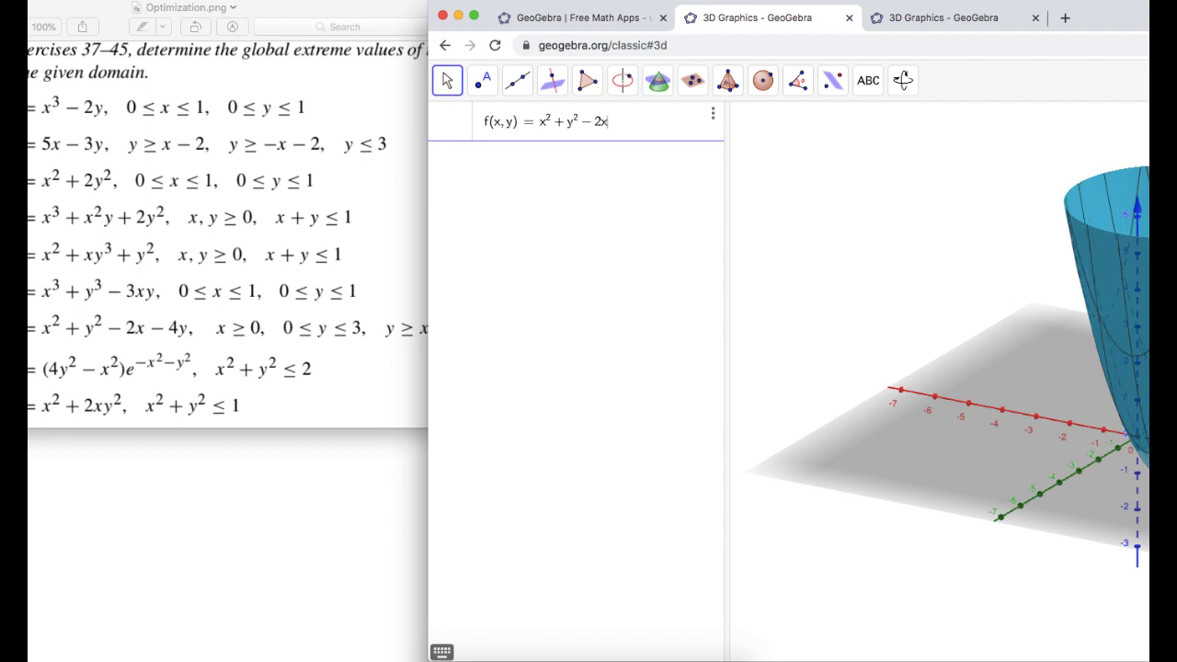
text(-4y)
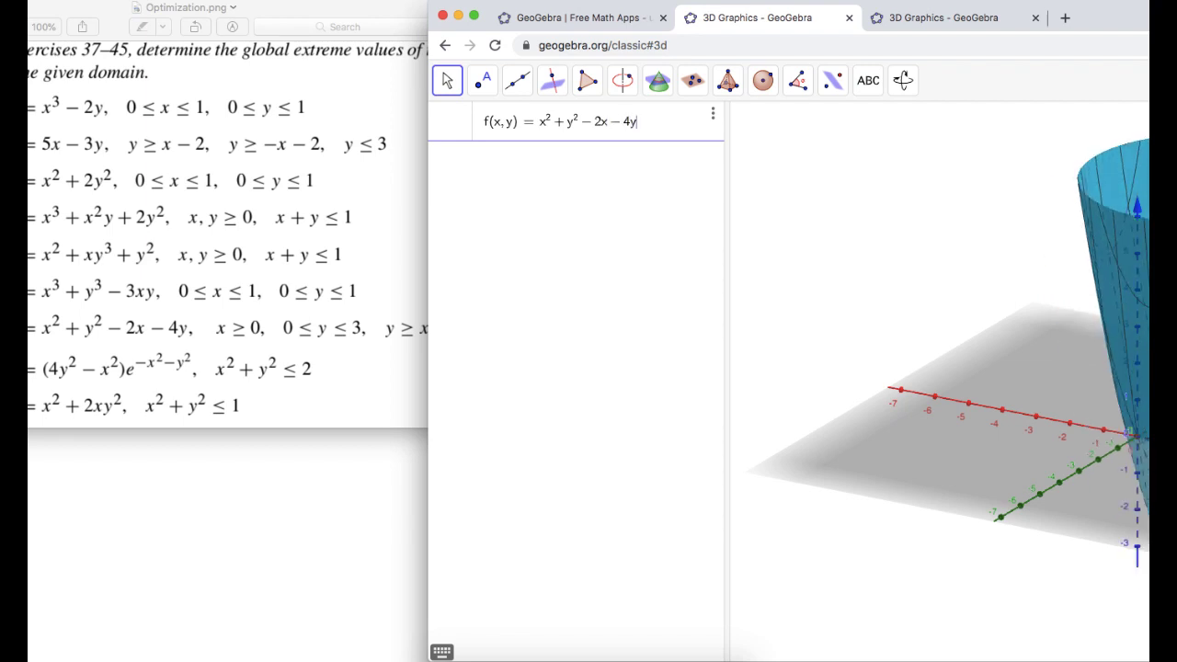
key(Return)
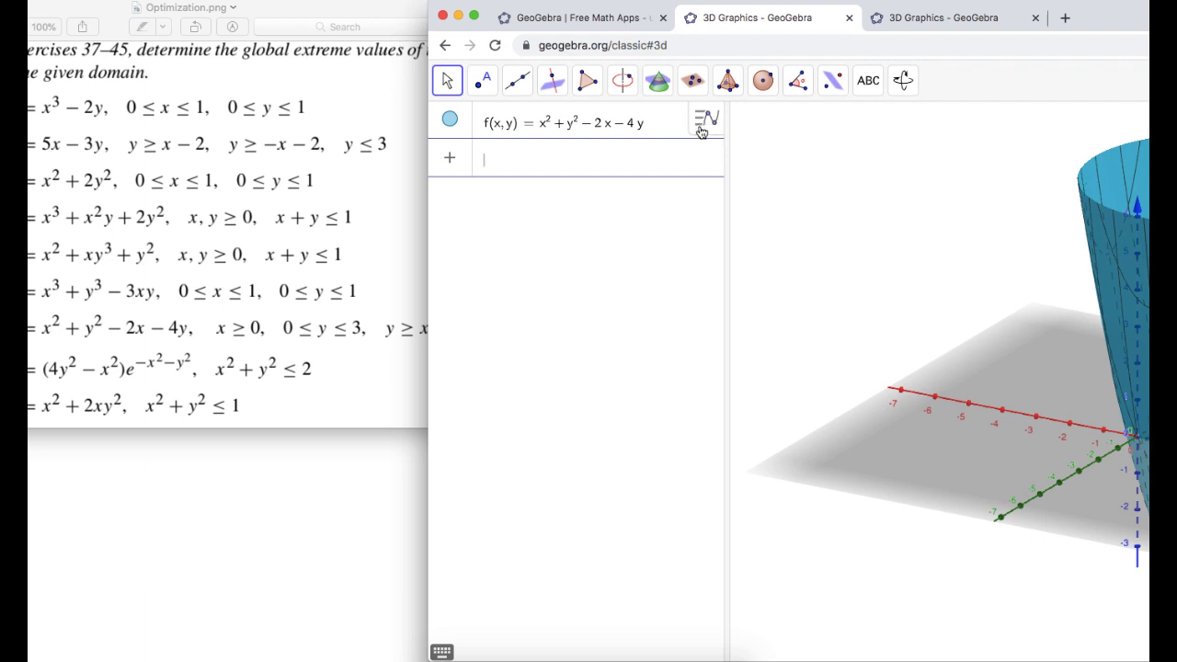
click(705, 120)
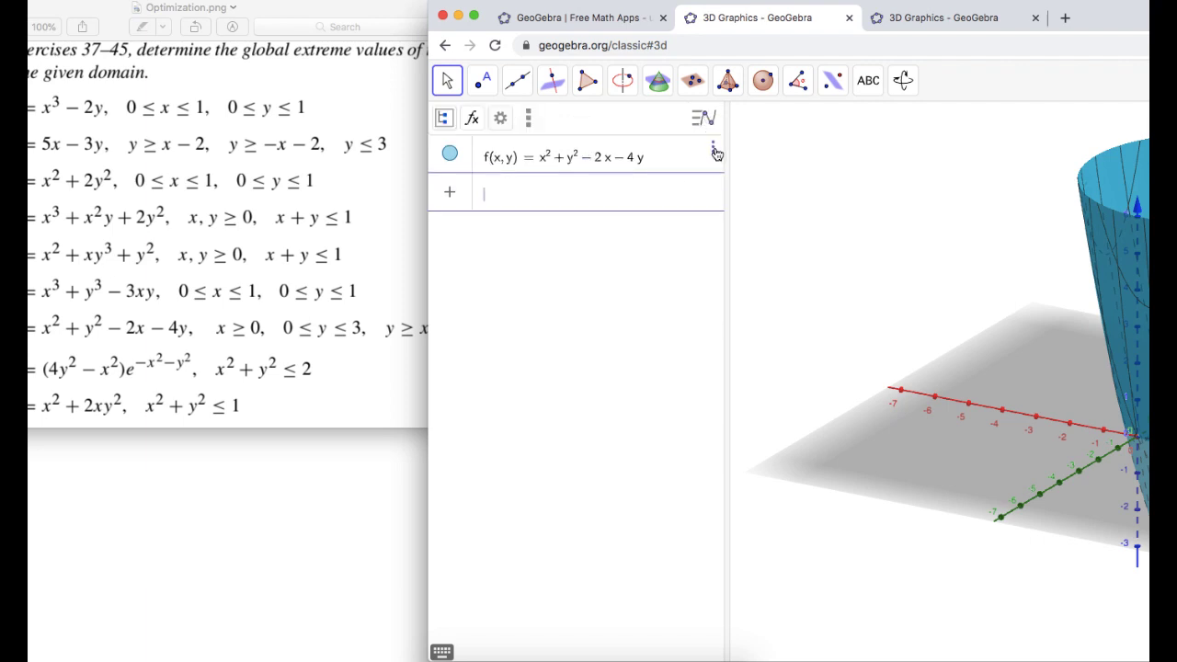
click(713, 150)
click(609, 195)
Open another GeoGebra Classic tab with the 2D graphing view from the home page and place the window beside the exercise list.
drag(1112, 25, 1125, 3)
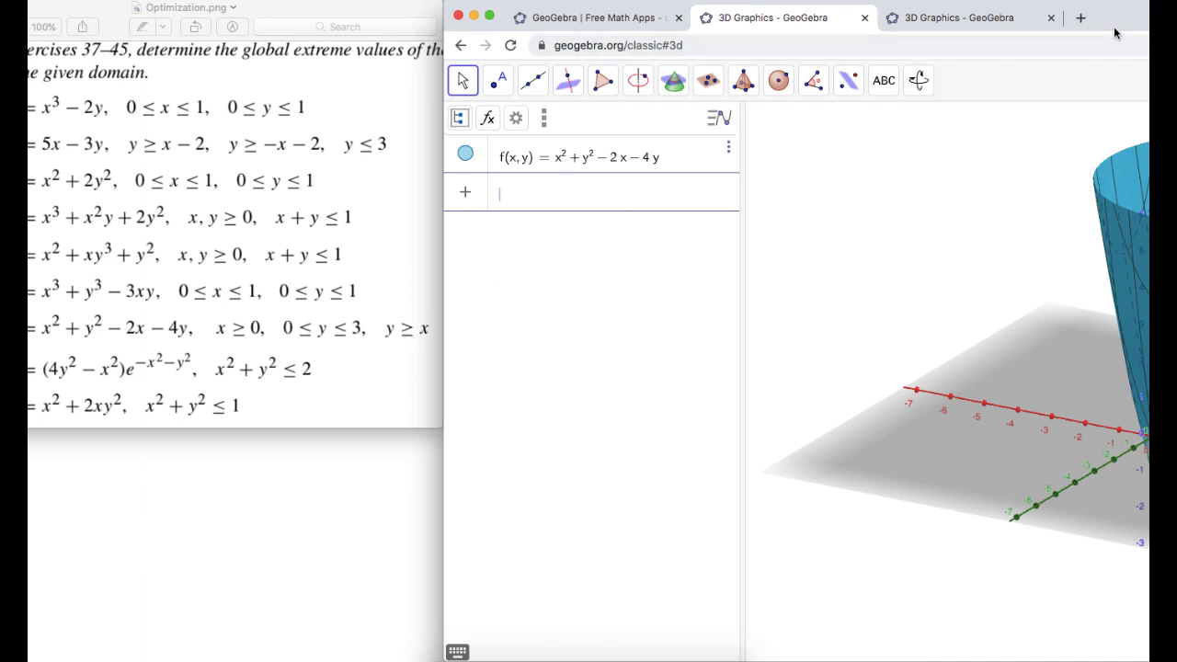
mouse_move(1117, 20)
mouse_down()
mouse_move(836, 14)
mouse_move(1134, 7)
mouse_up()
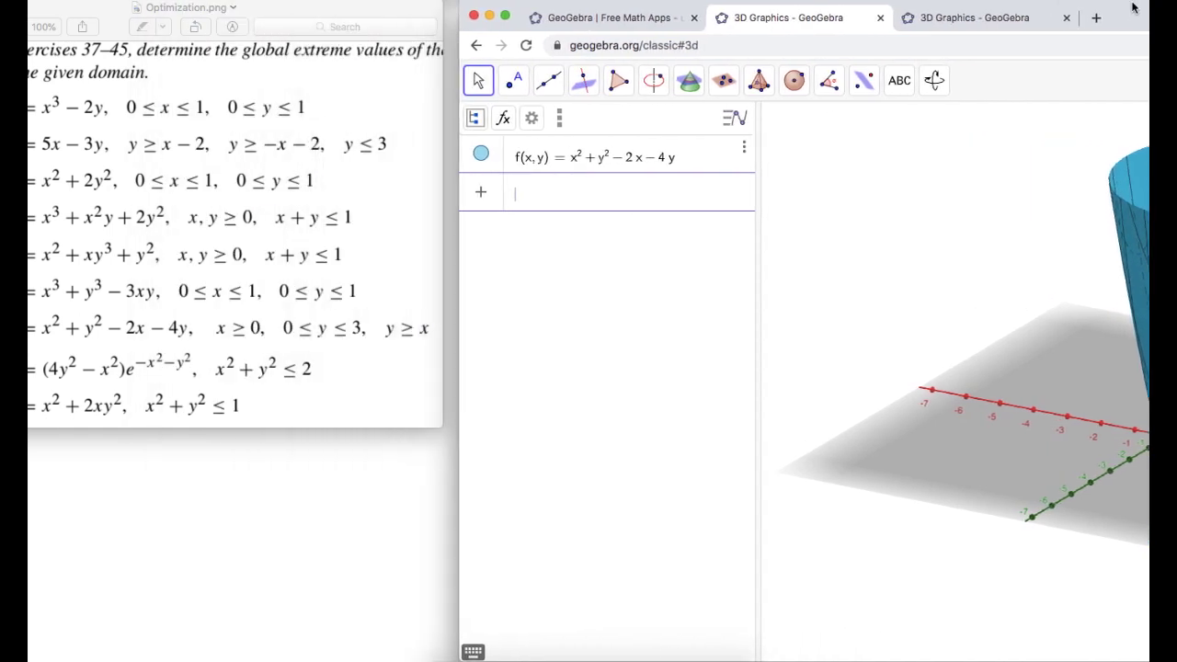
click(603, 18)
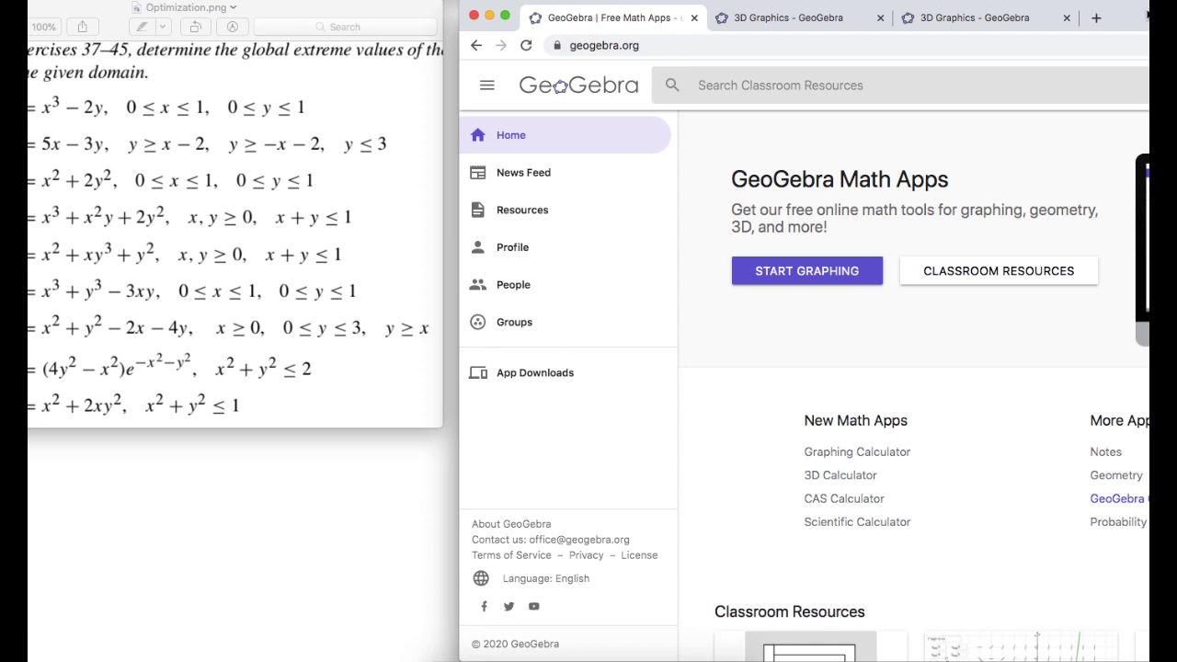
drag(1146, 15, 831, 15)
click(829, 500)
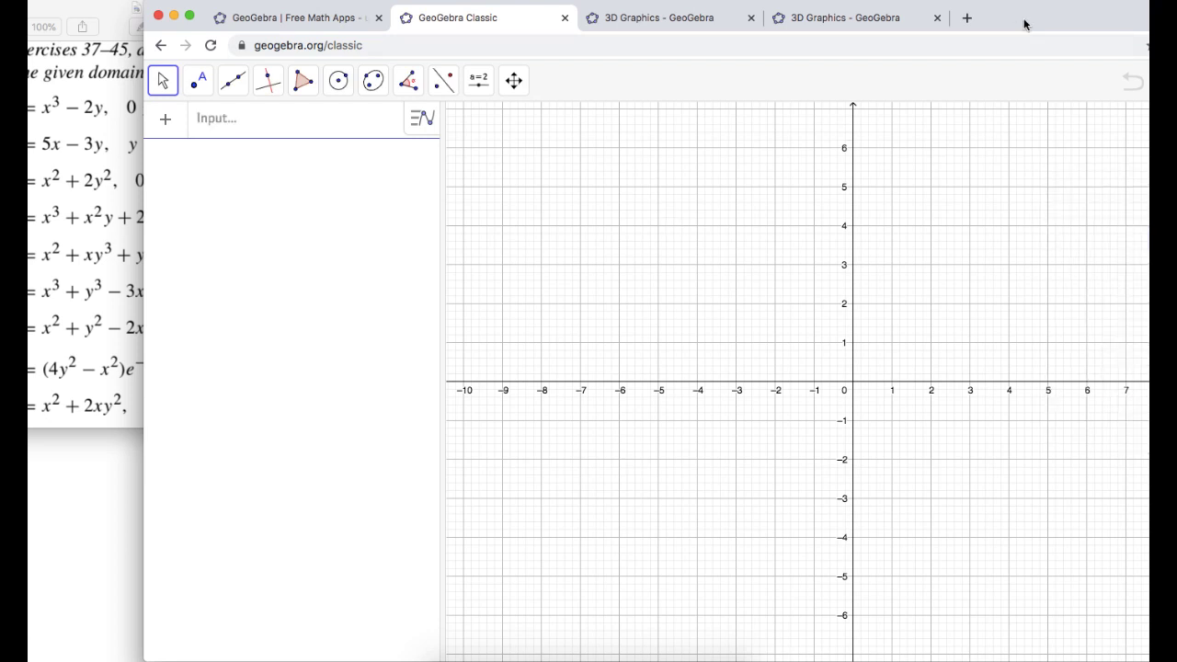
drag(1027, 21, 1128, 48)
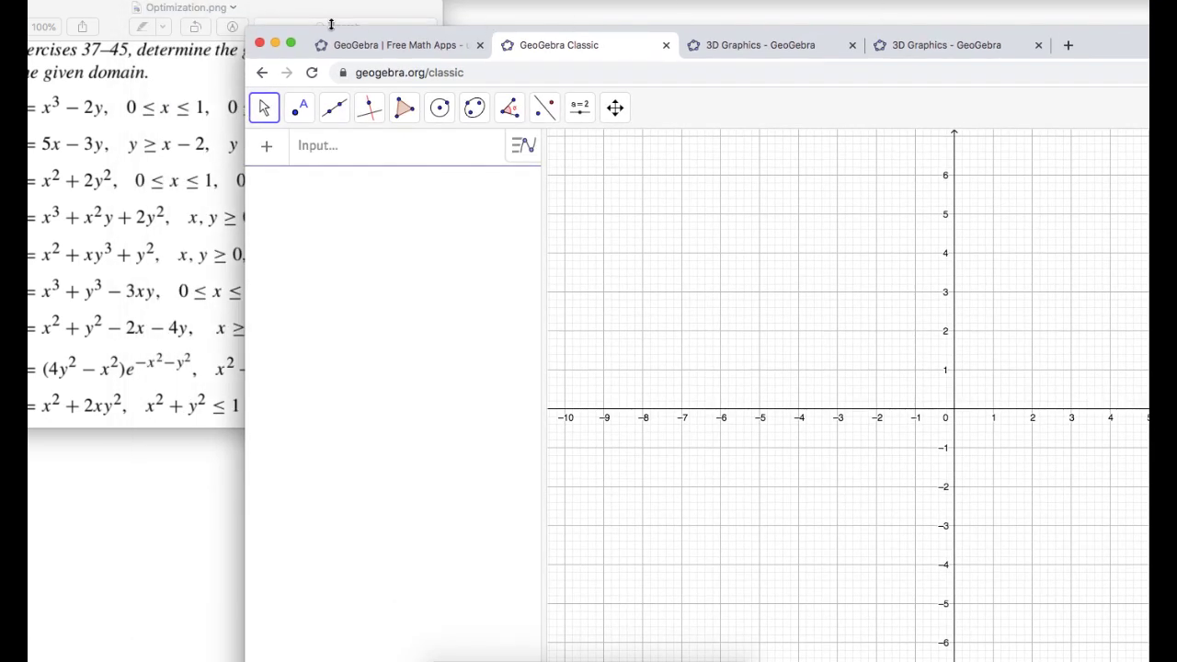
drag(302, 37, 500, 10)
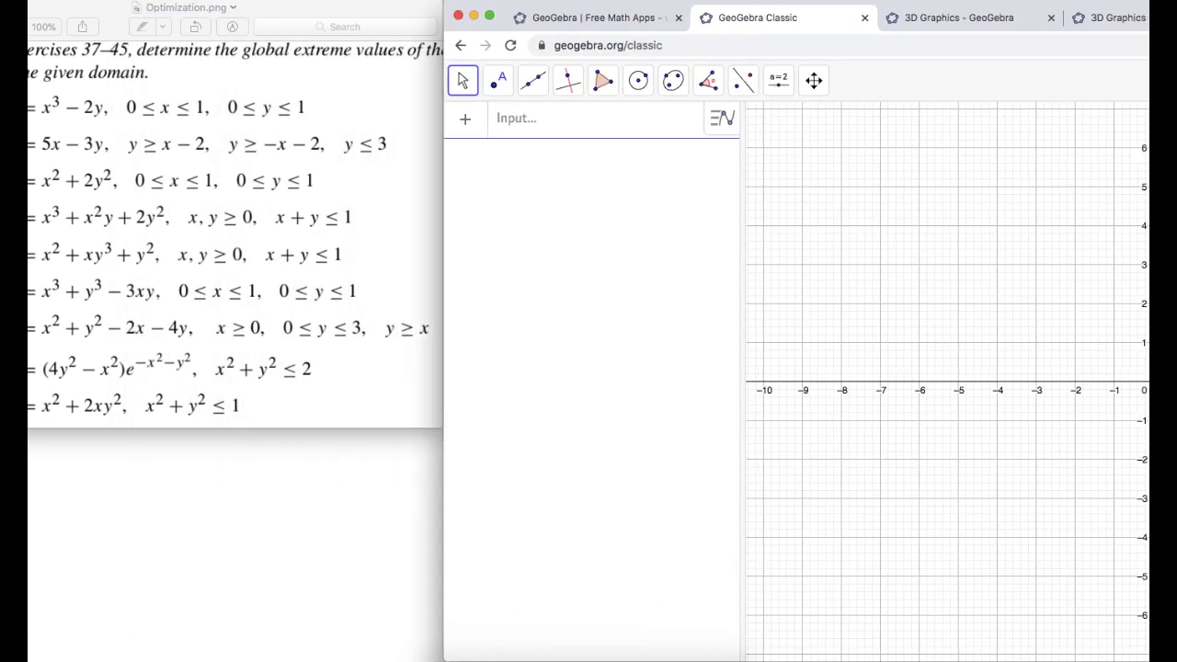
Plot the inequality x ≥ 0 in the 2D view and bring its shaded region into sight.
click(527, 125)
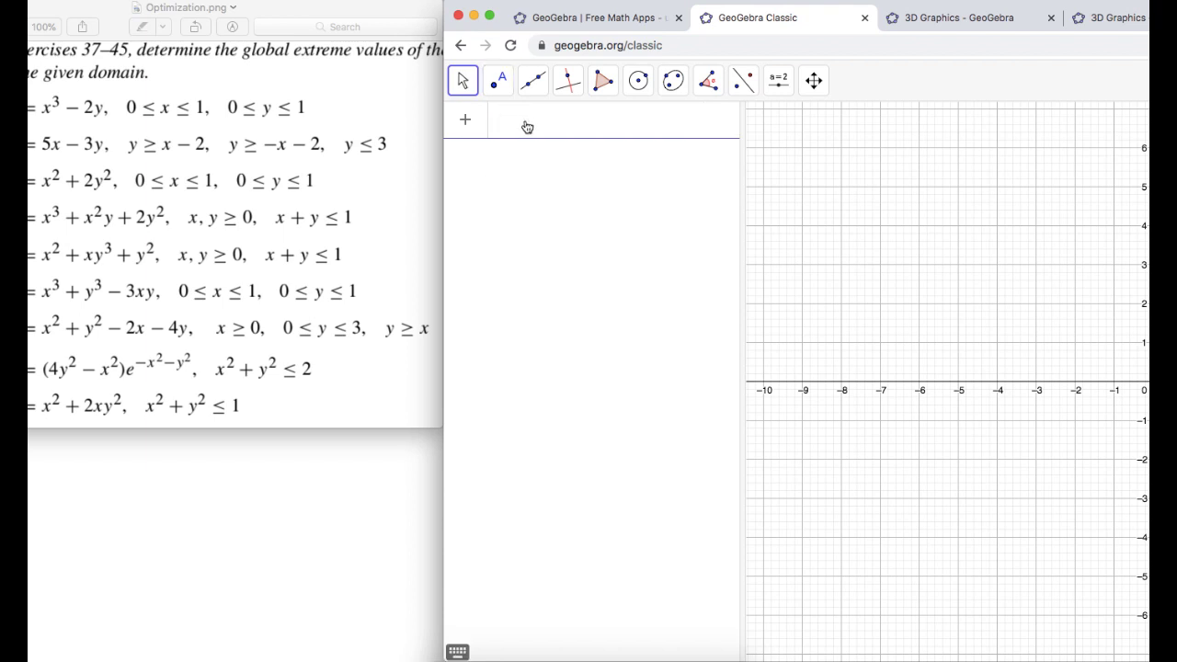
text(x)
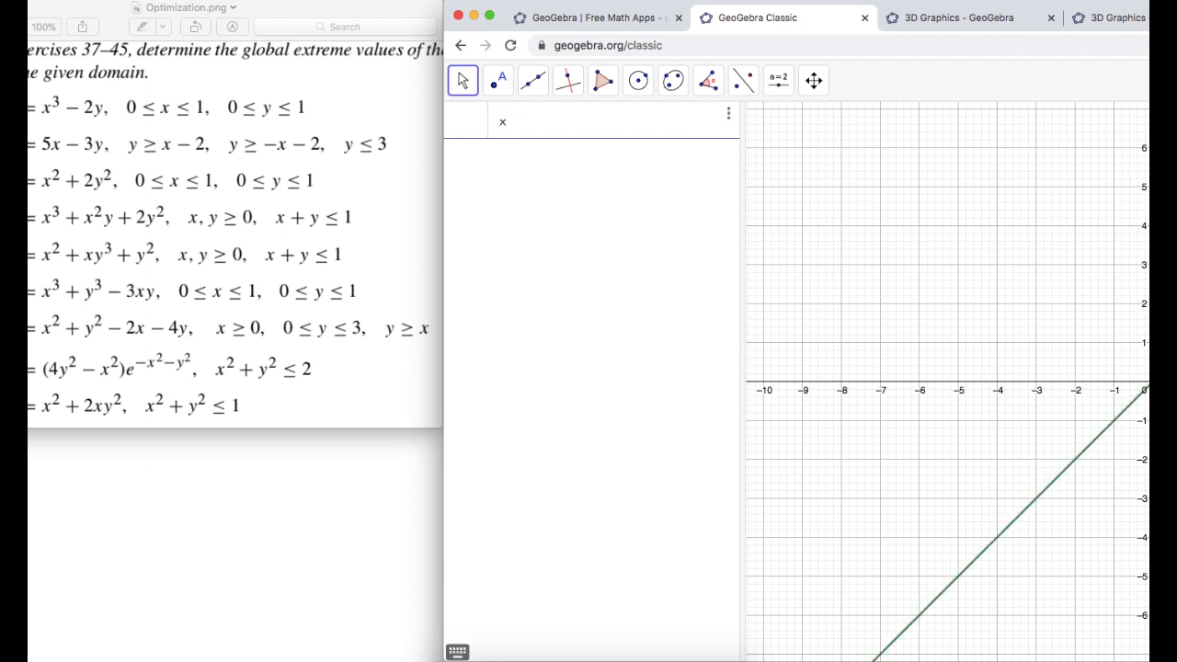
key(BackSpace)
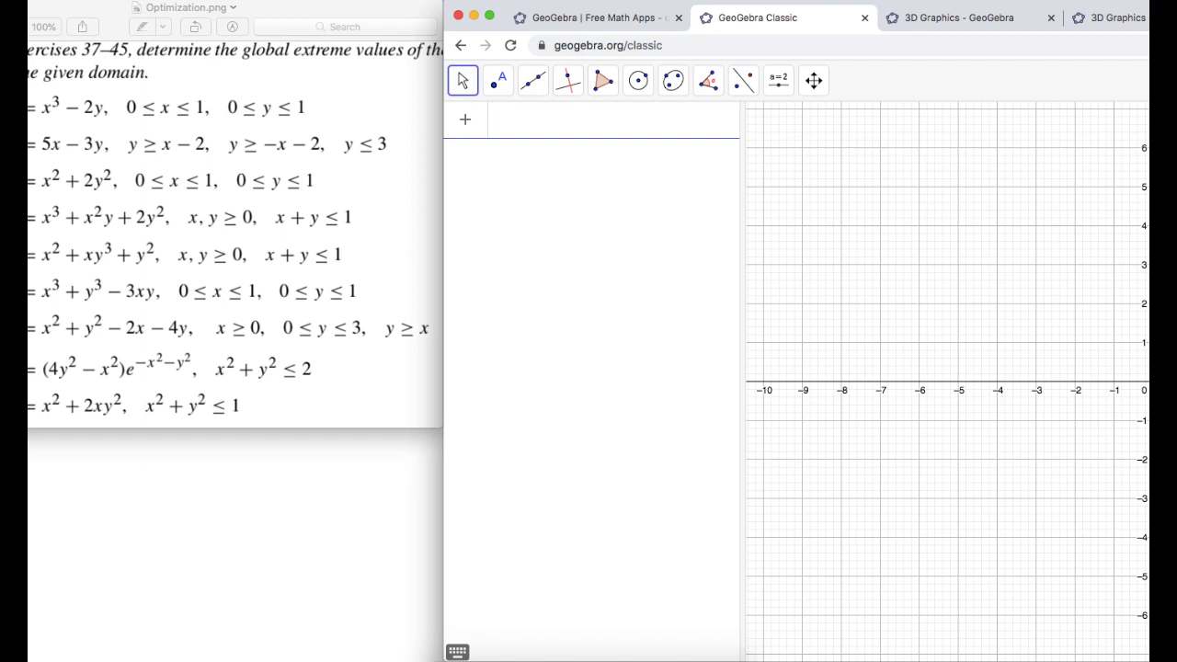
text(x>)
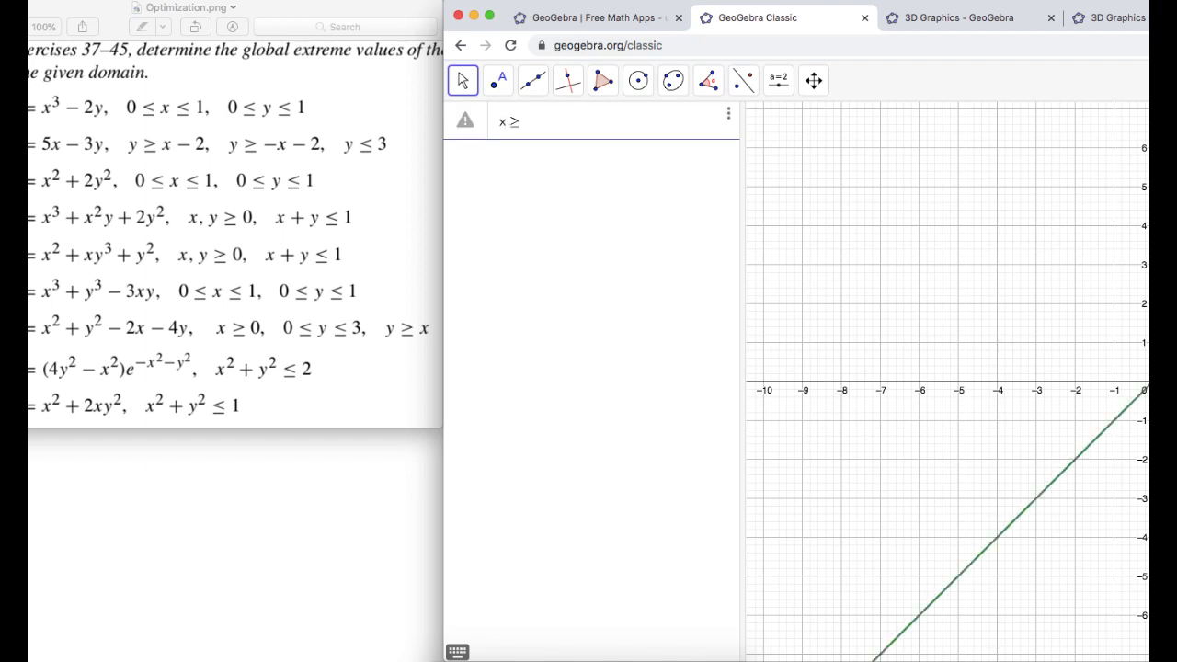
text(0)
key(Return)
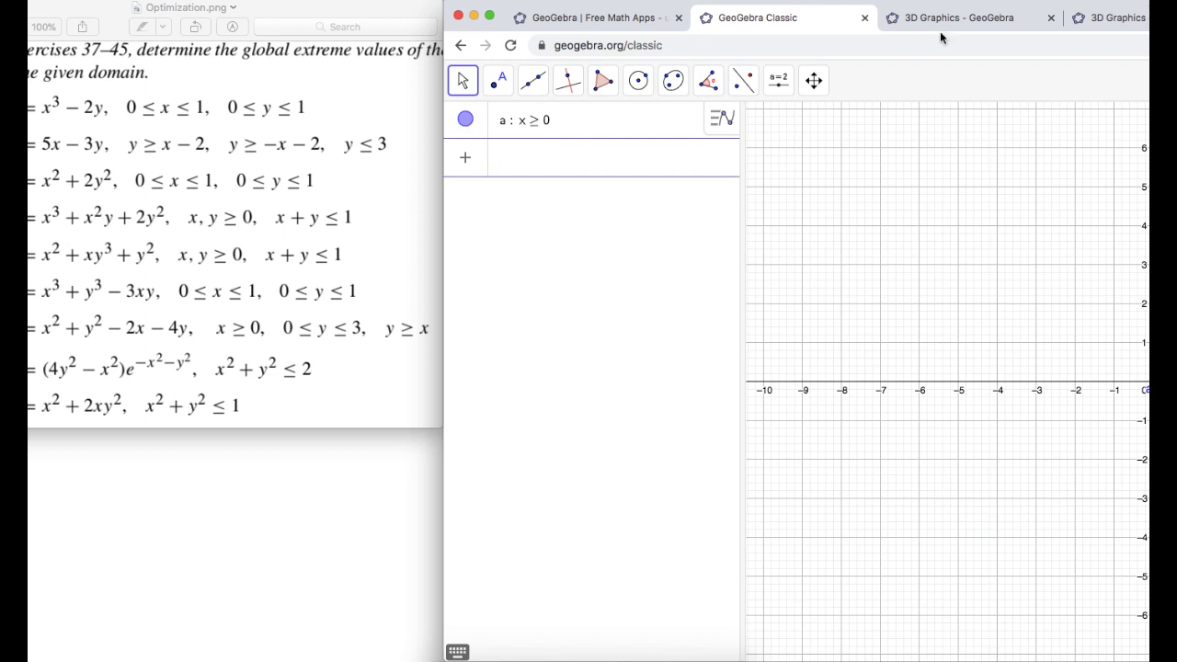
mouse_move(558, 10)
mouse_down()
mouse_move(251, 11)
mouse_move(543, 10)
mouse_move(489, 10)
mouse_up()
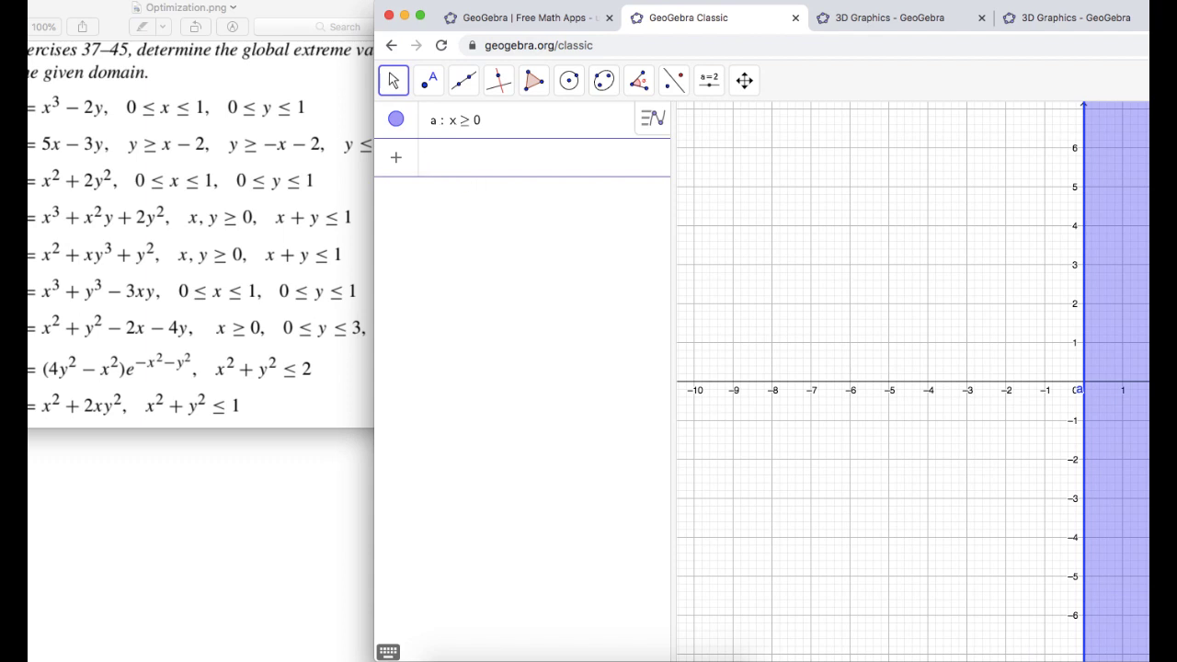
Plot the inequality 0 ≤ y ≤ 3 and shift the browser window to reveal more of the overlapping regions.
text(0<=y<)
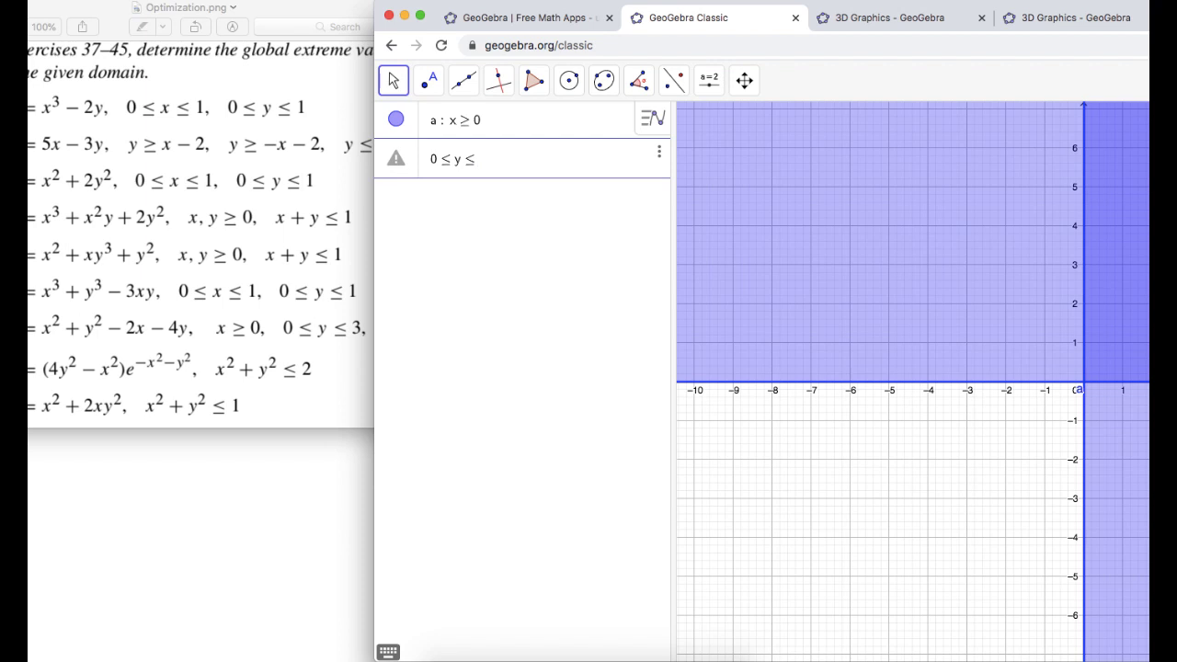
text(3)
key(Return)
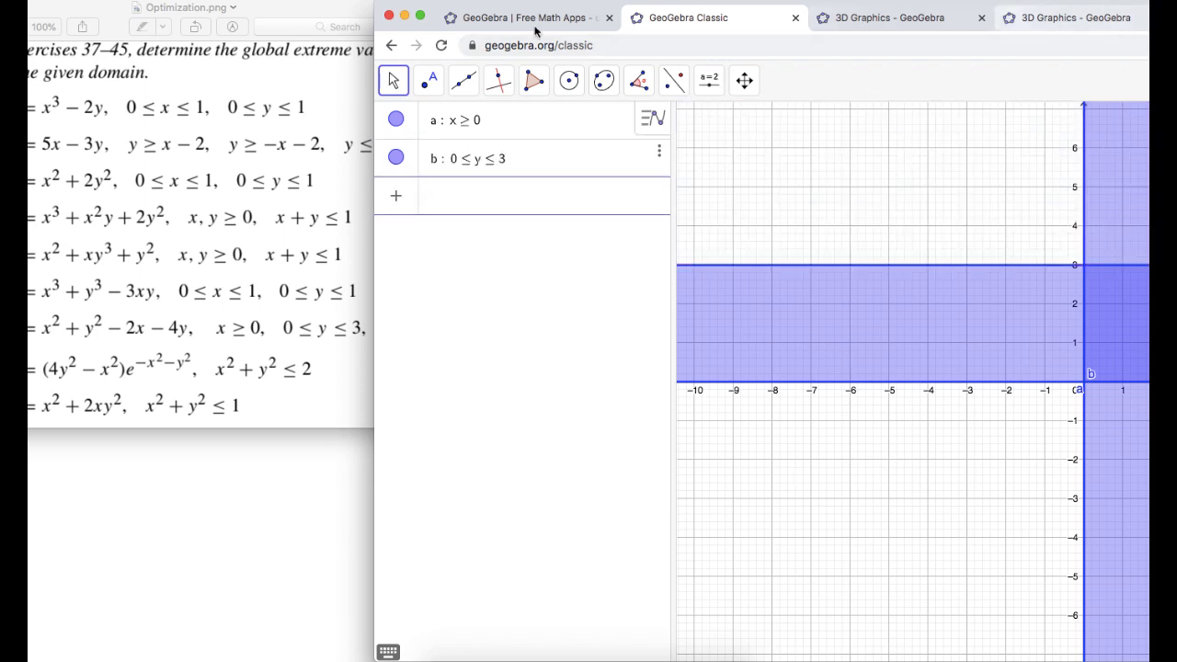
drag(433, 11, 287, 11)
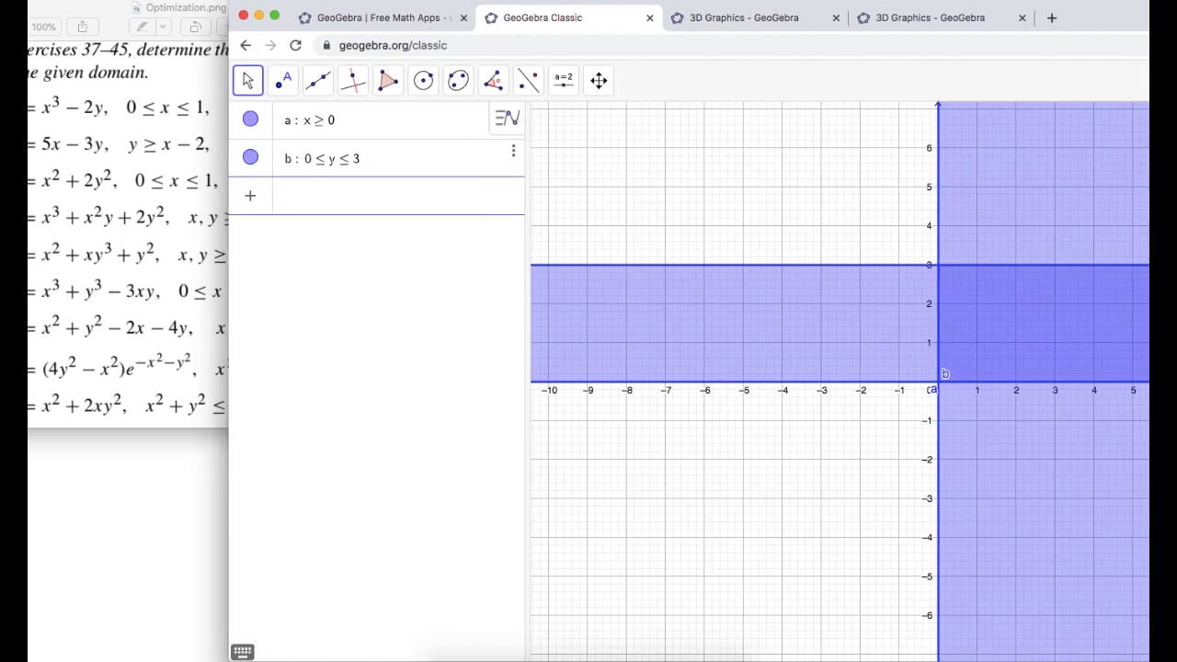
Plot the inequality y ≥ x in the 2D view and shift the browser window to show the overlapping regions.
text(y)
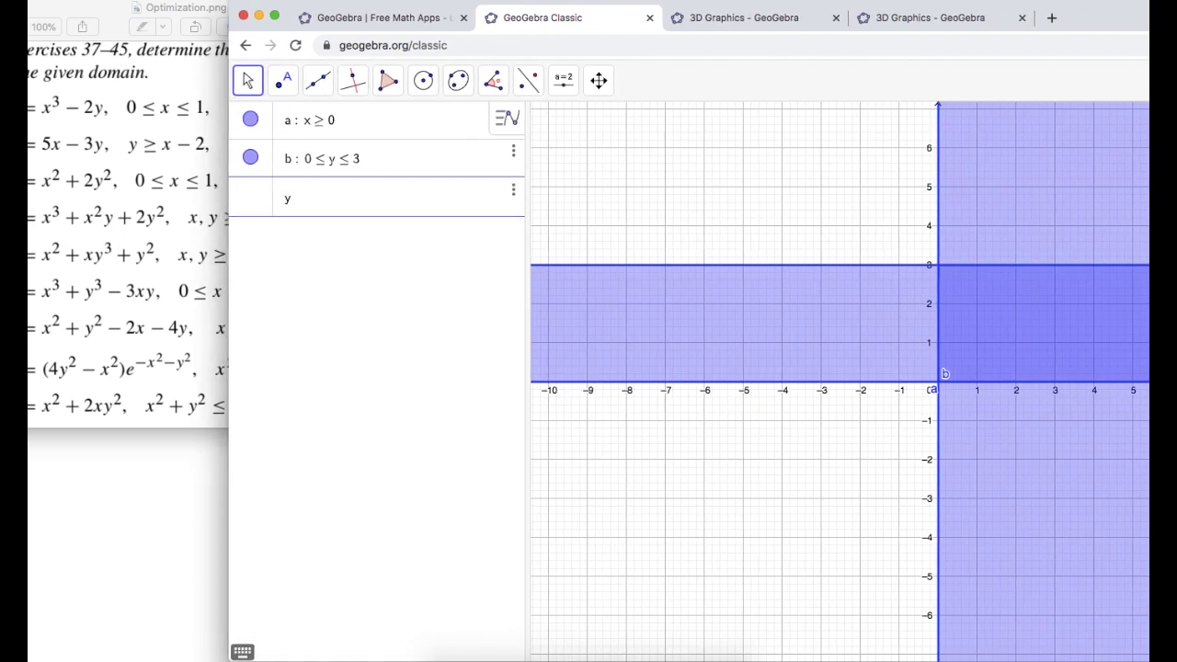
text(>=x)
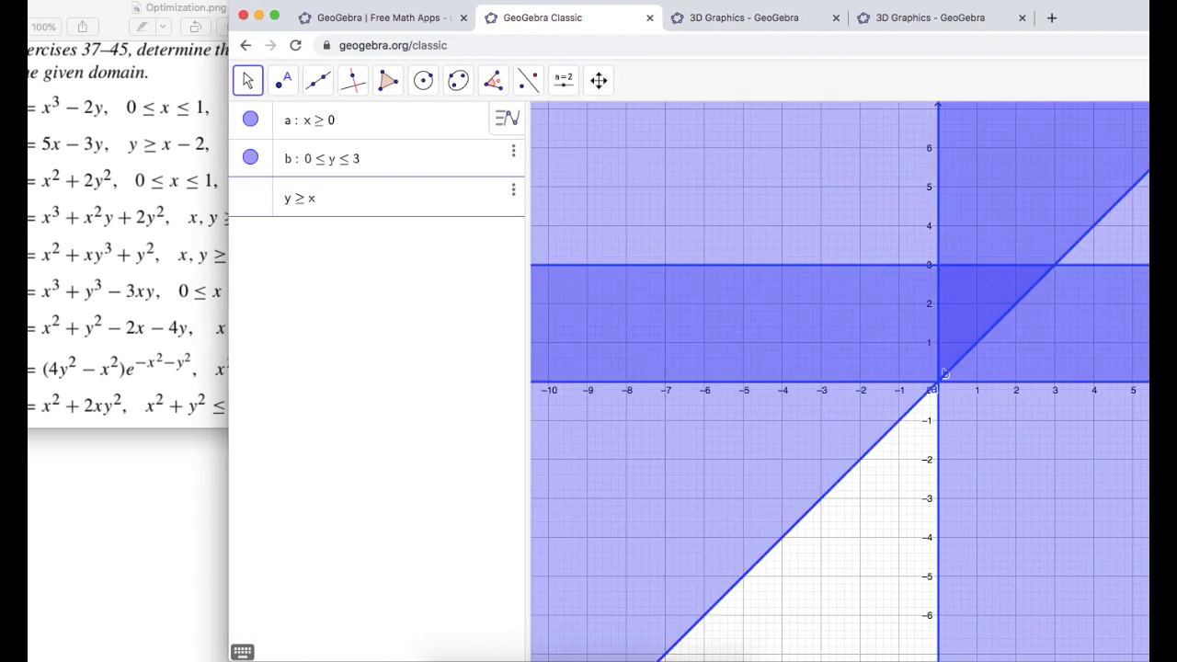
key(Return)
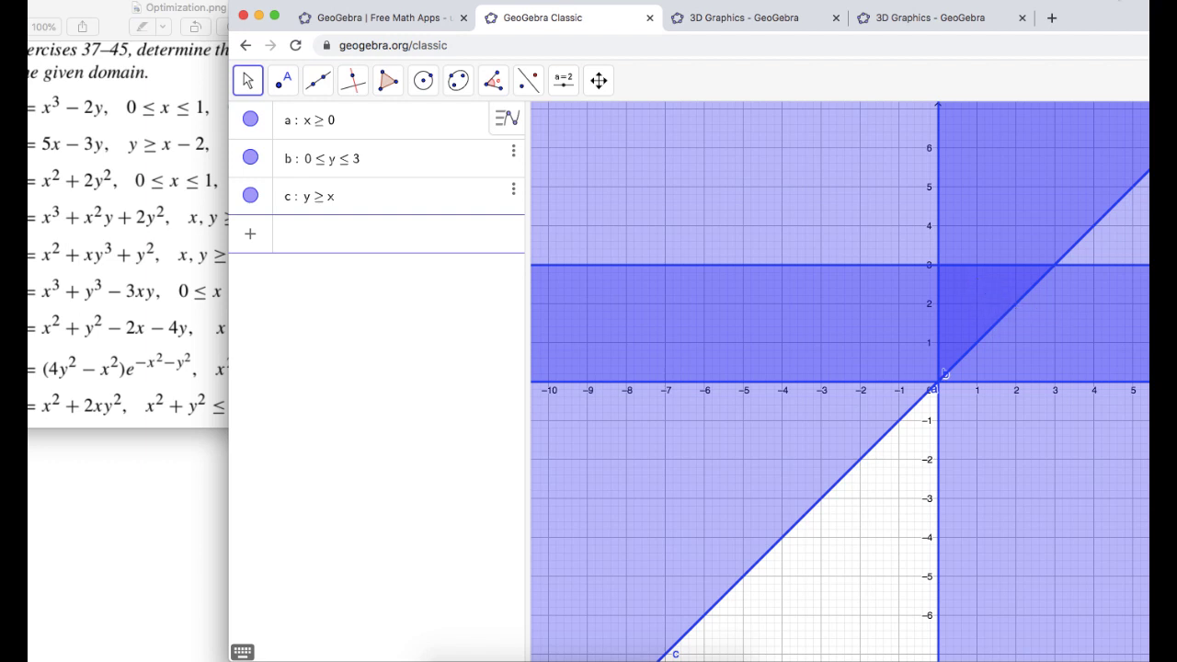
drag(1112, 19, 964, 18)
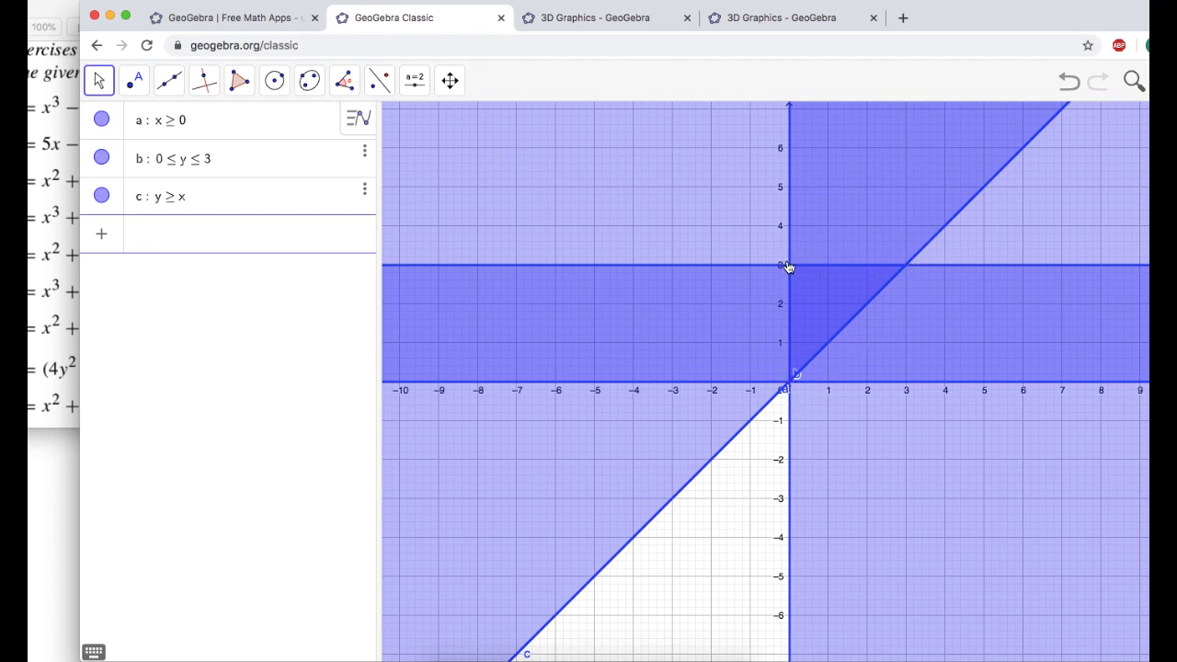
Return to the 3D graph of f, place its window beside the exercise list and add the boundary plane x = 0.
click(607, 17)
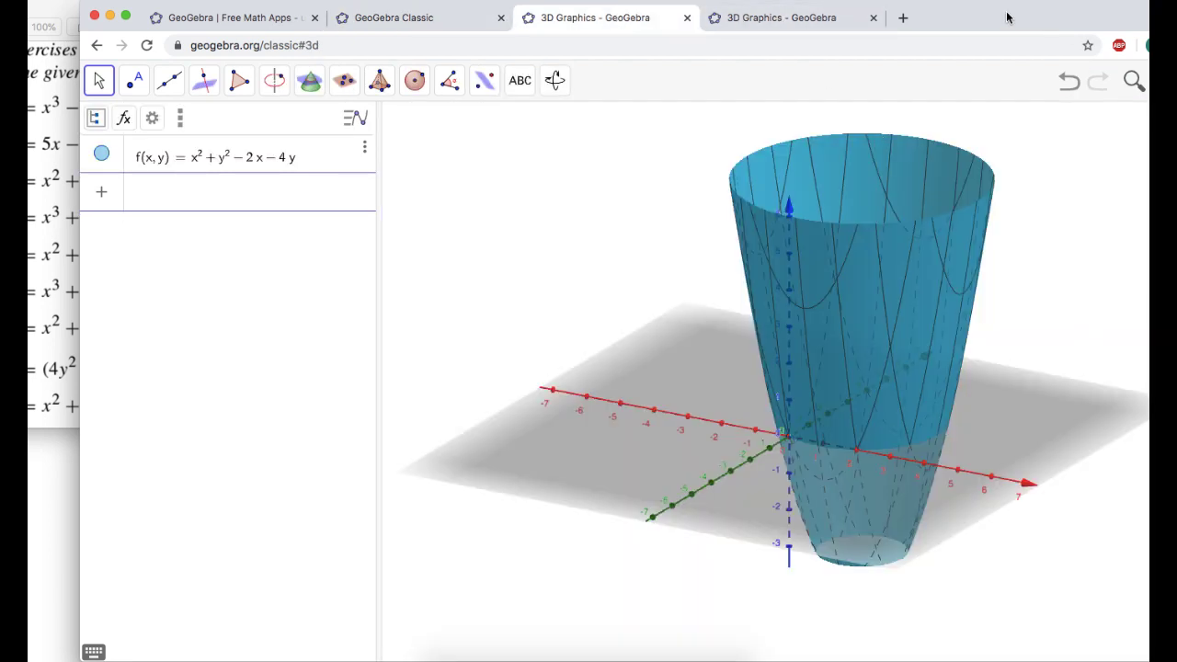
drag(1007, 18, 1148, 17)
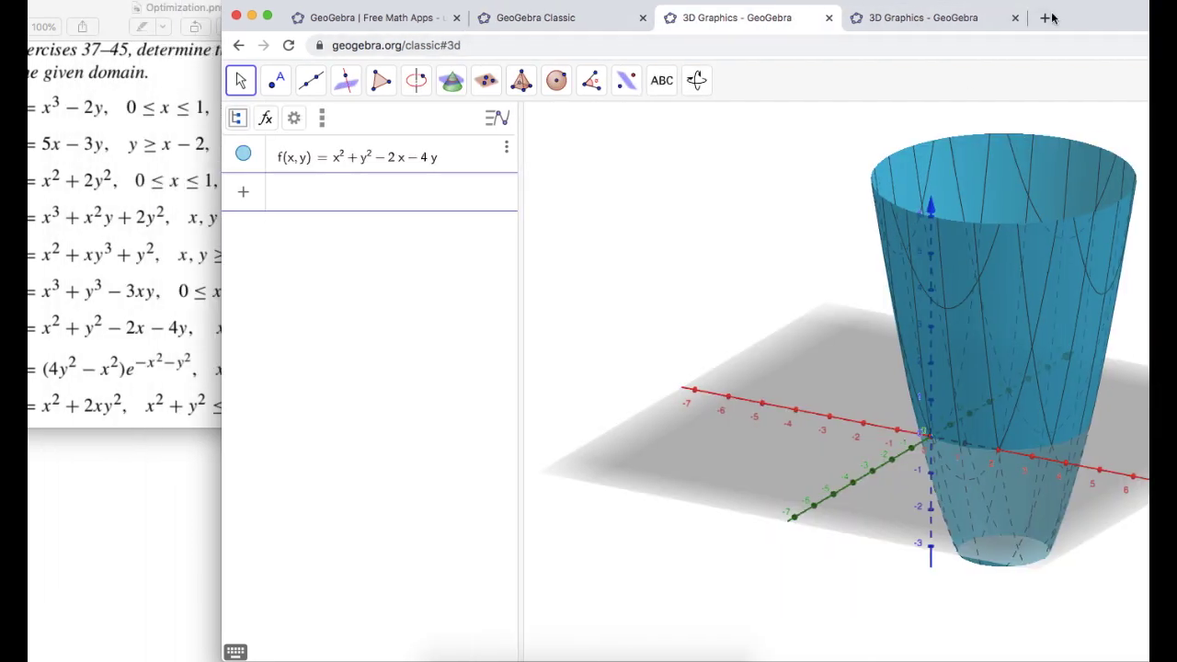
drag(1078, 20, 1151, 19)
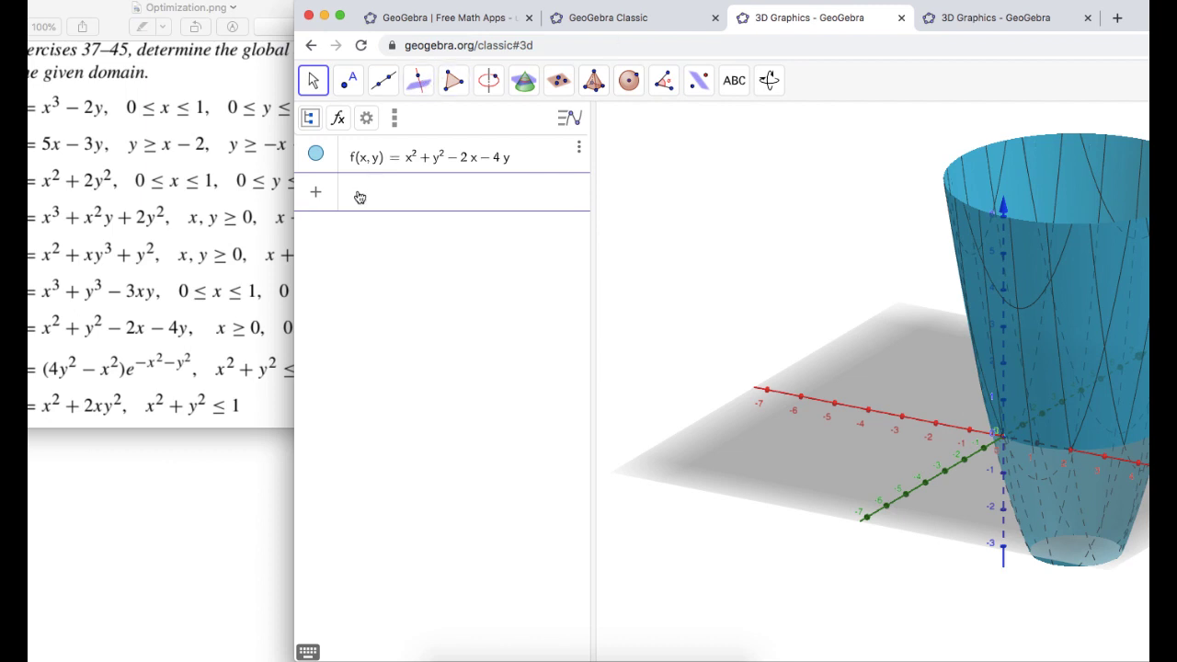
text(x = 0)
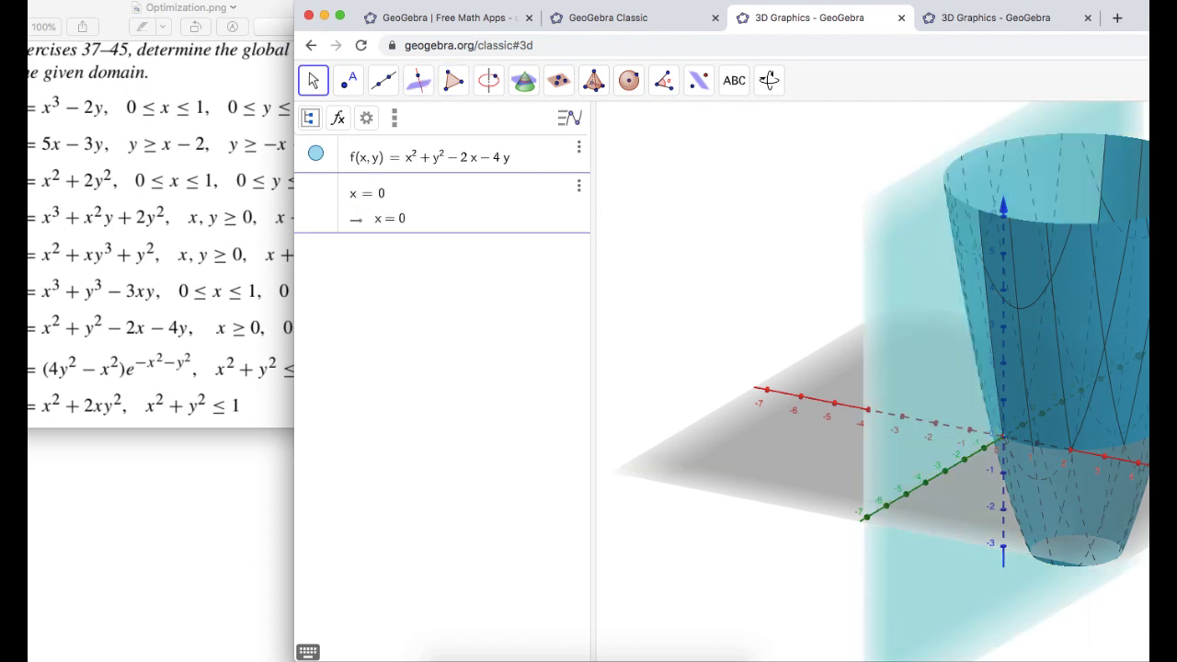
key(Return)
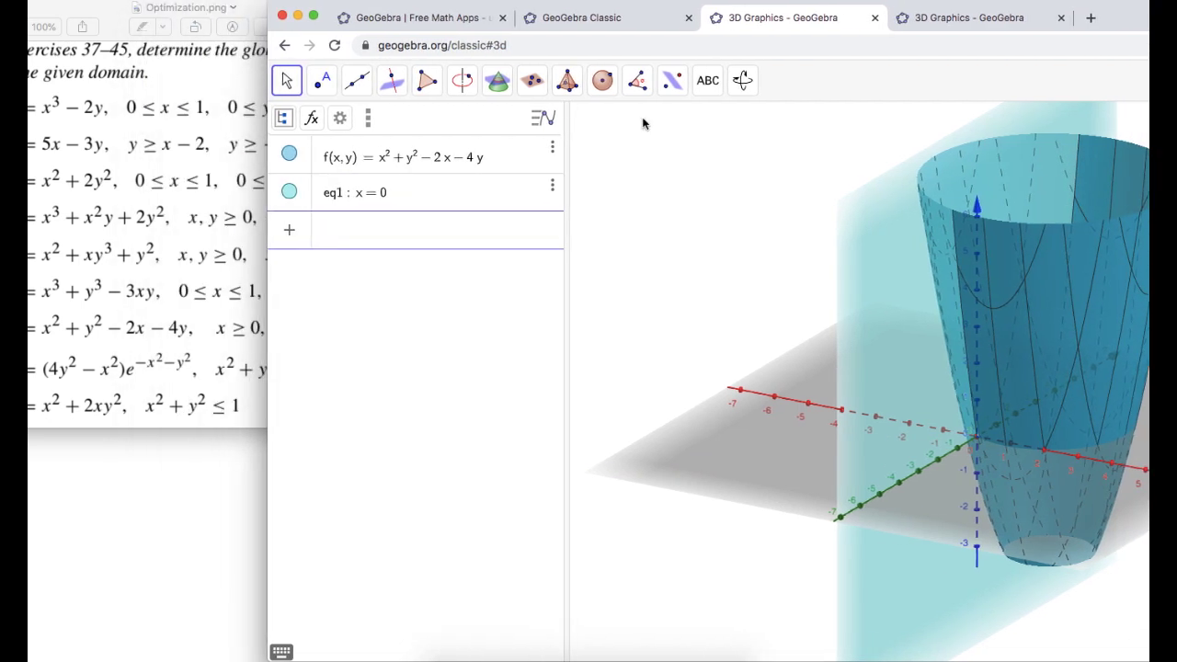
Add the boundary planes y = 0 and y = 3 to the 3D graph.
text(y=0)
key(Return)
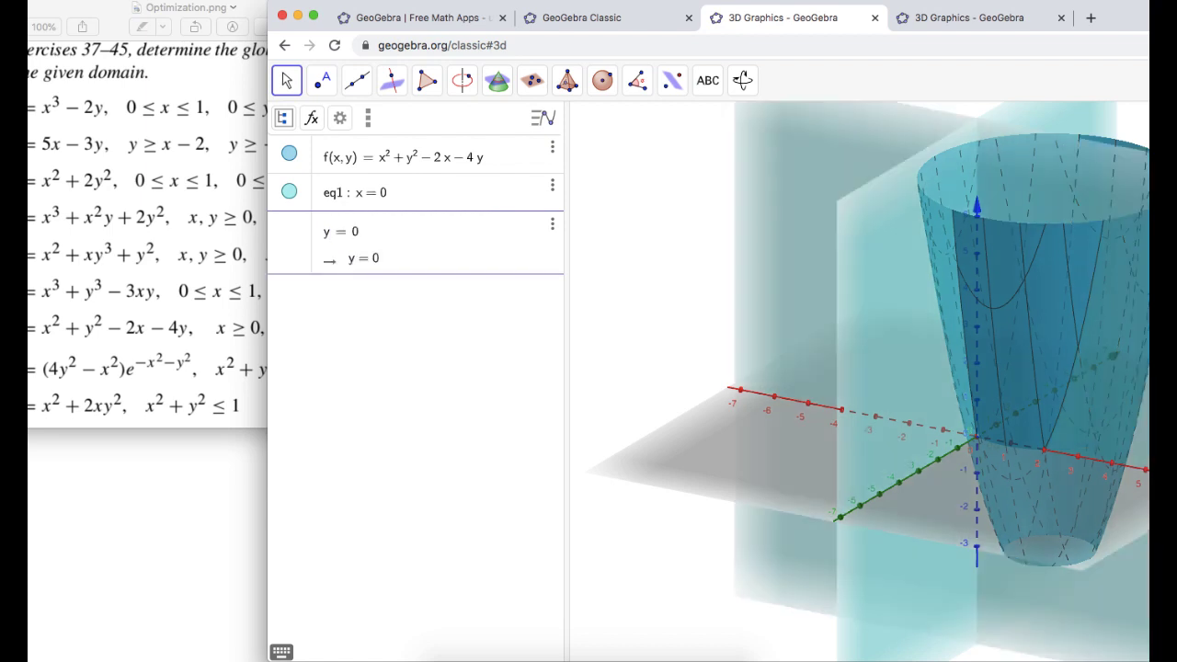
text(y=3)
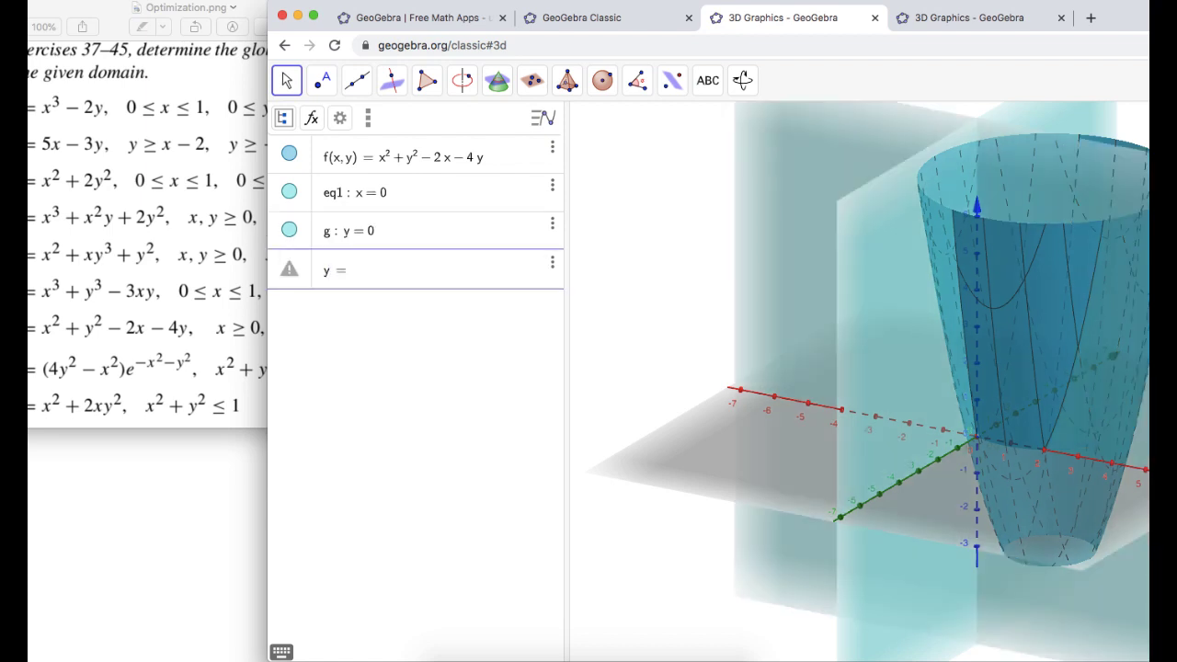
key(Return)
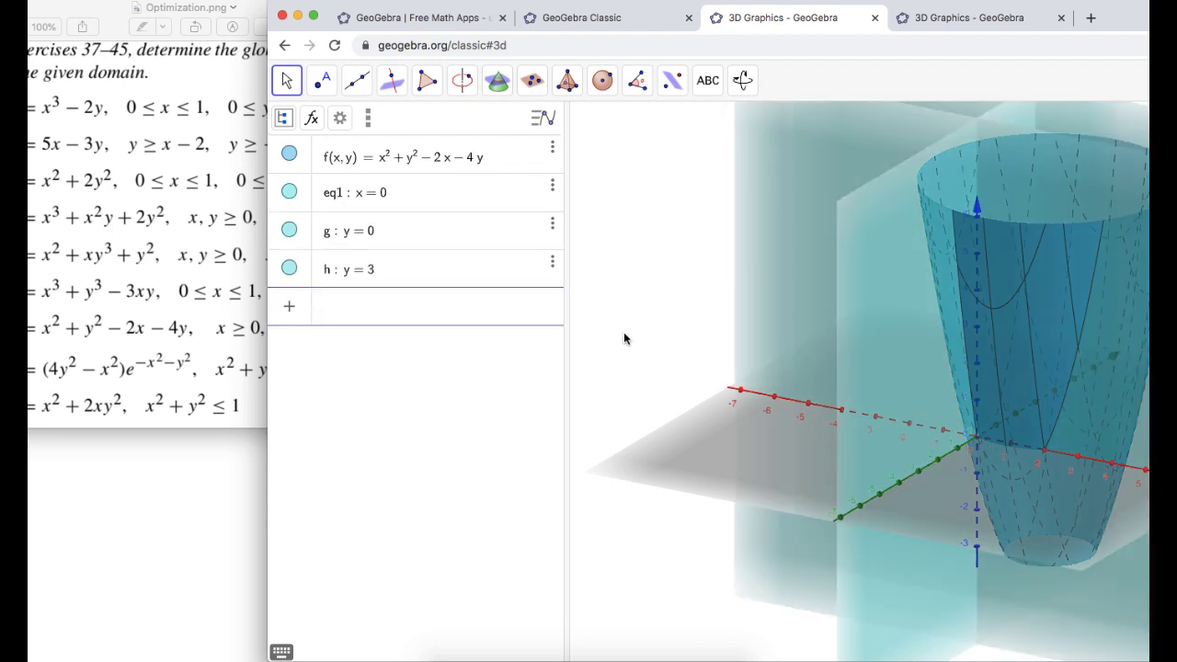
Add the boundary plane y = x and examine from above how the planes cut the surface.
drag(1143, 17, 1024, 13)
text(y=x)
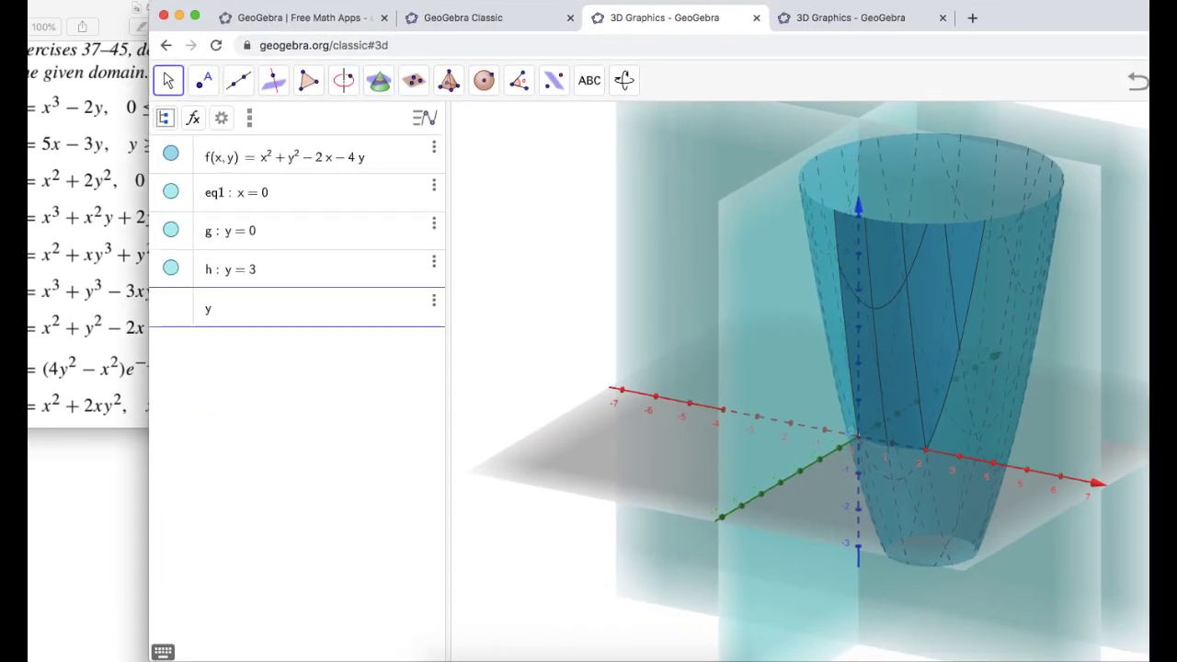
key(Return)
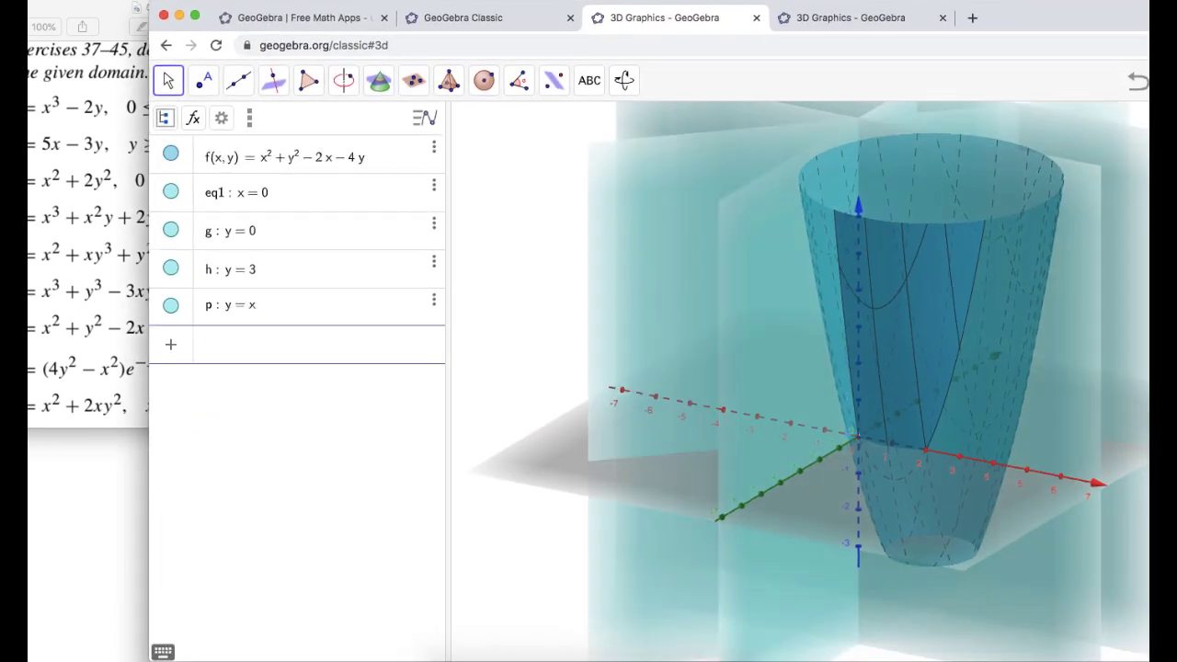
drag(953, 334, 981, 391)
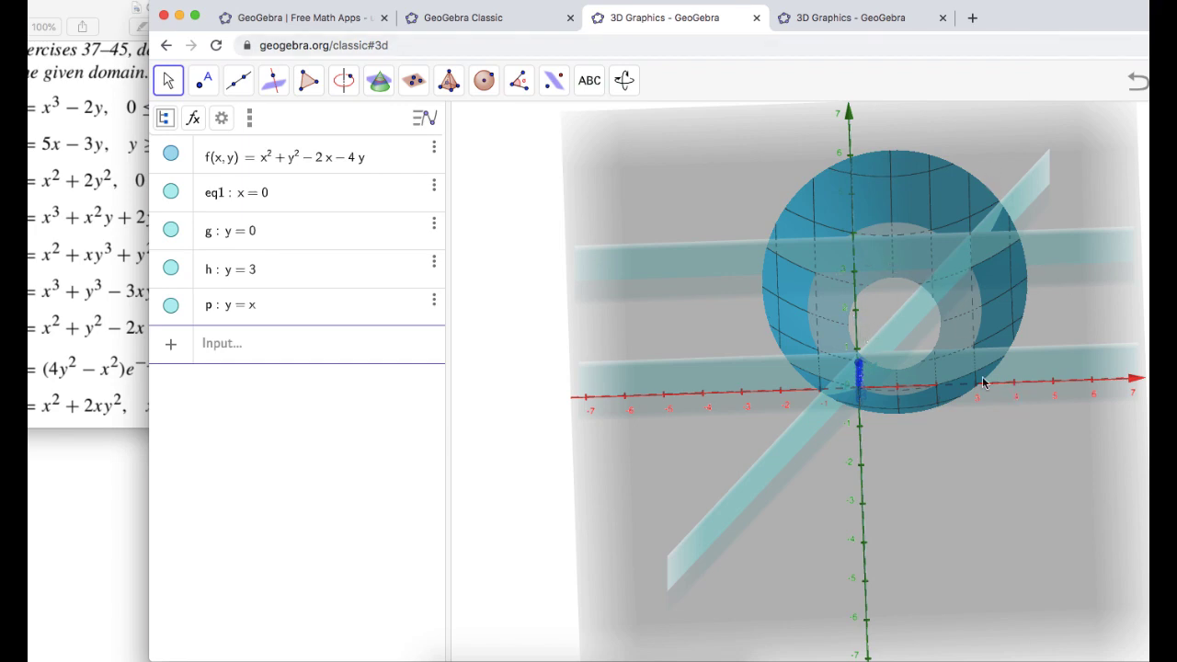
drag(983, 383, 969, 331)
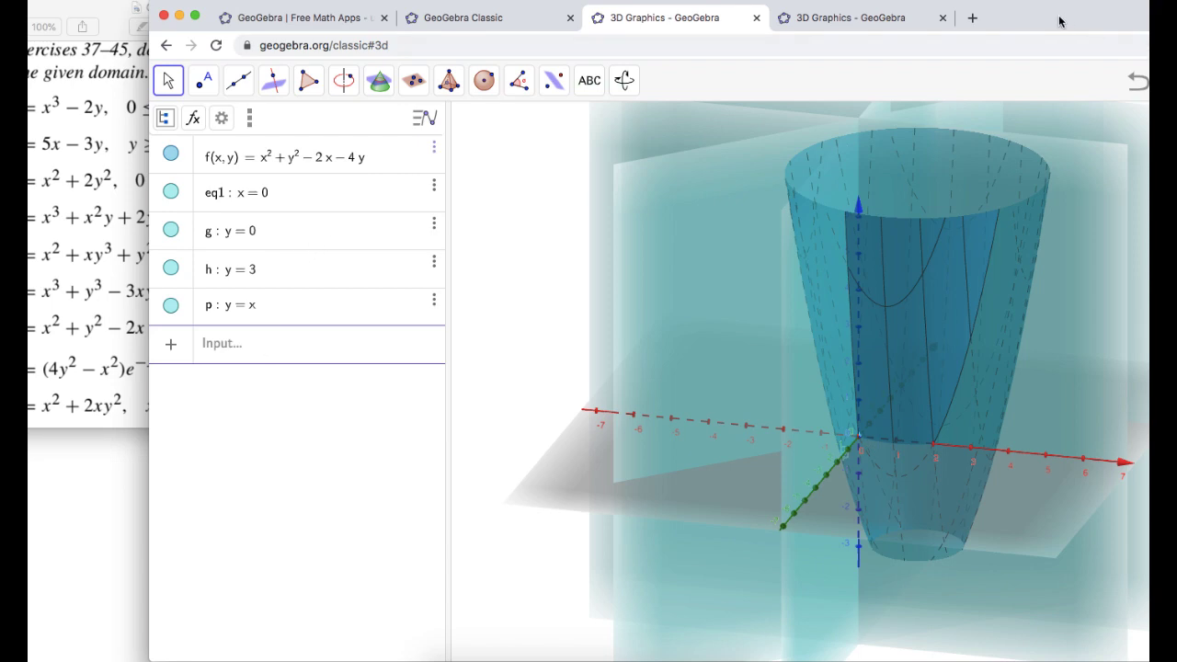
Plot the surface's boundary curve along x = 0 with Curve(0, t, f(0, t), t, 0, 3).
drag(1059, 21, 1011, 14)
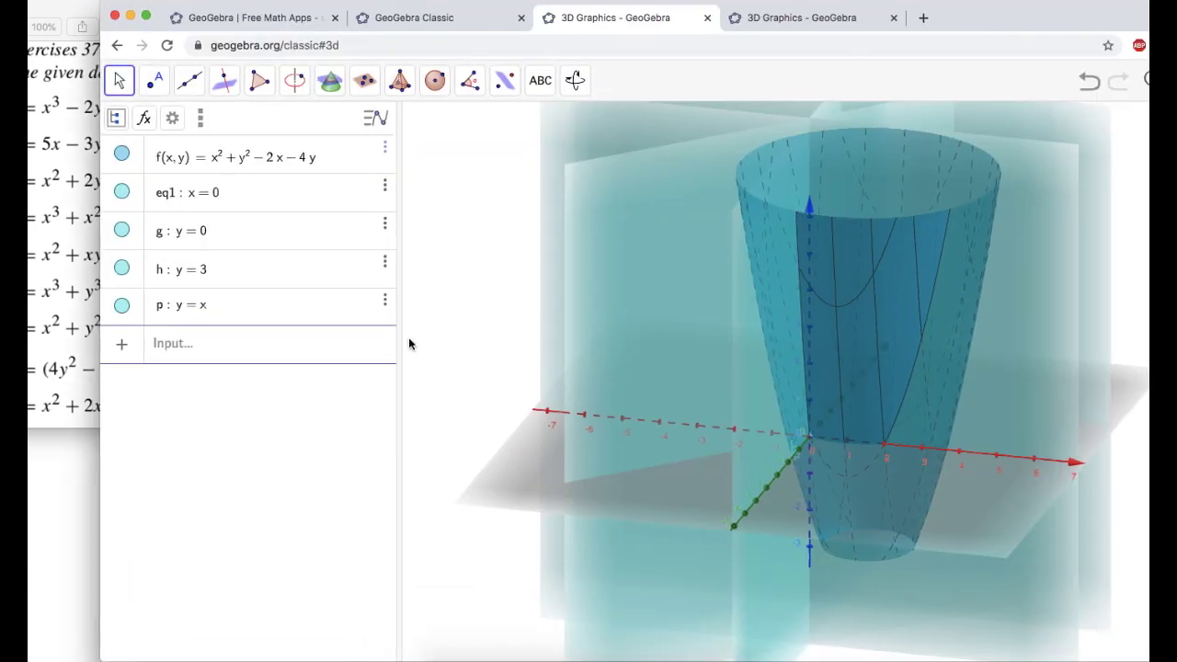
click(257, 347)
text(curve)
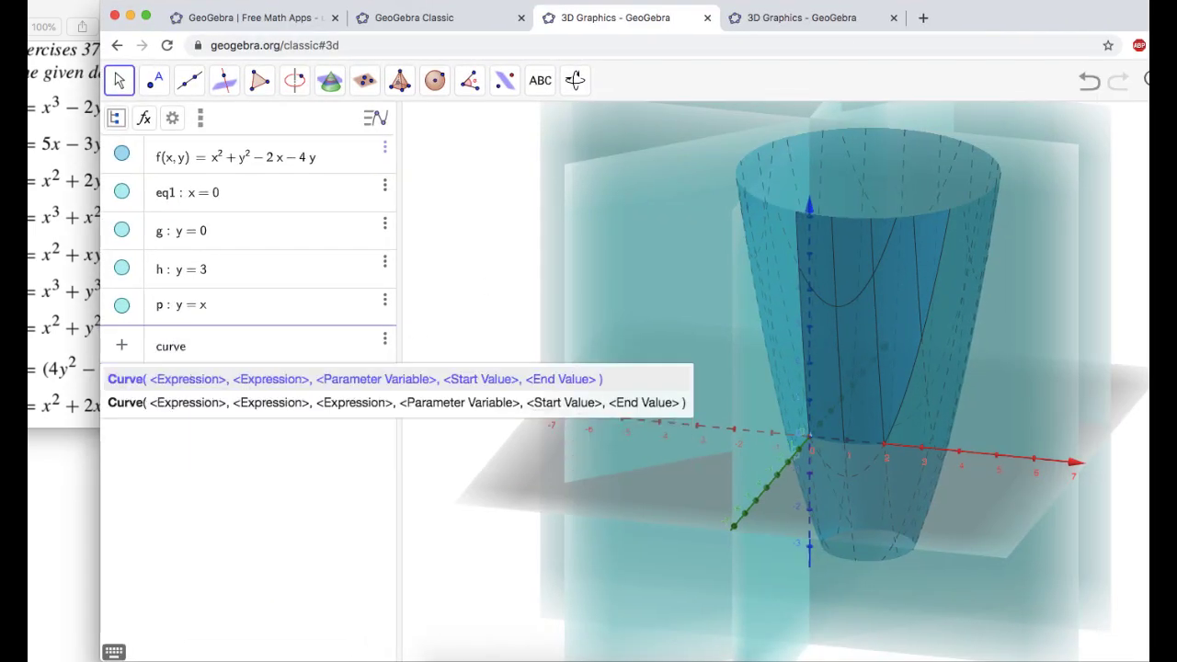
text(()
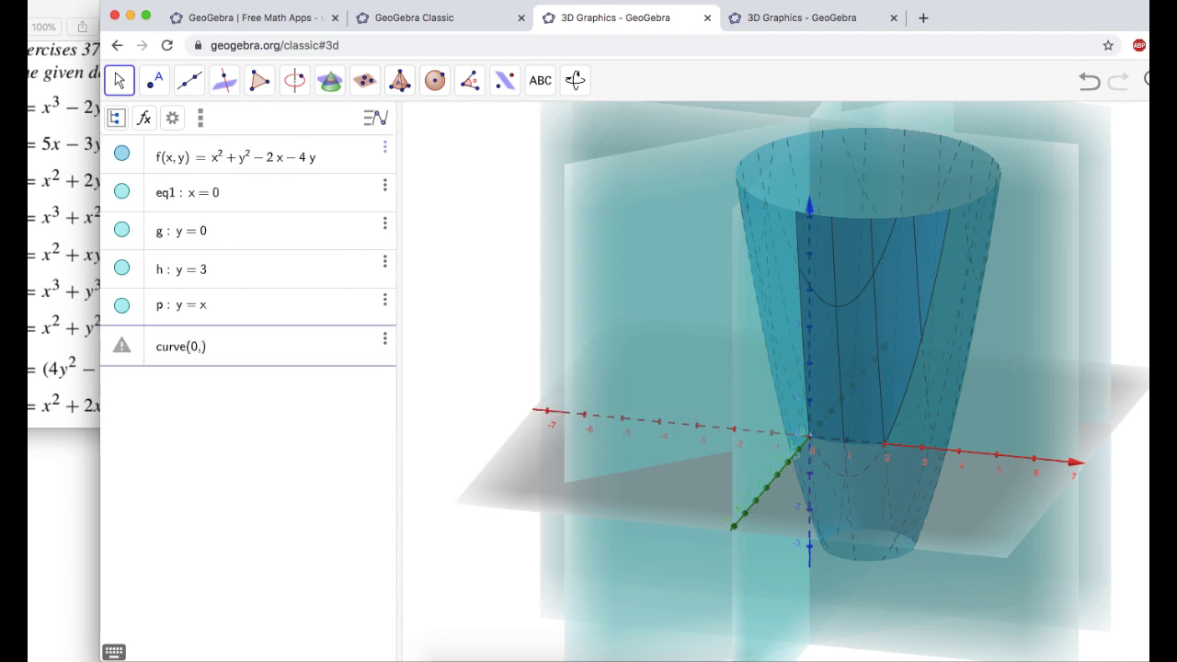
text(0, t, f(0, t), t, 0, 3)
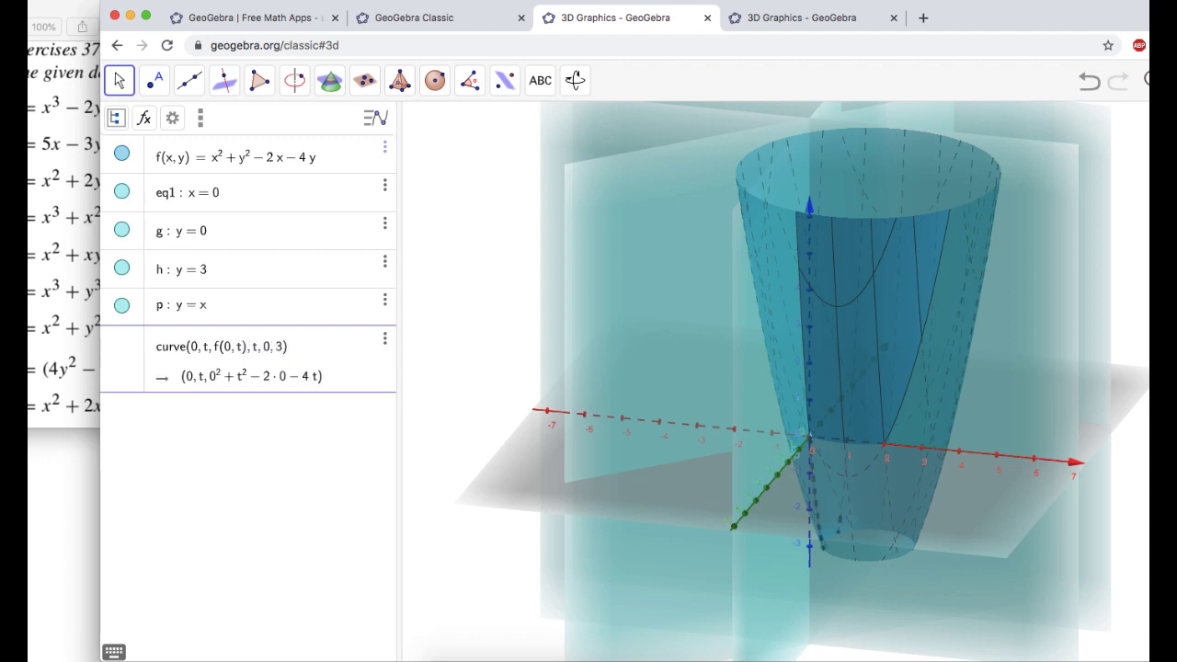
key(Return)
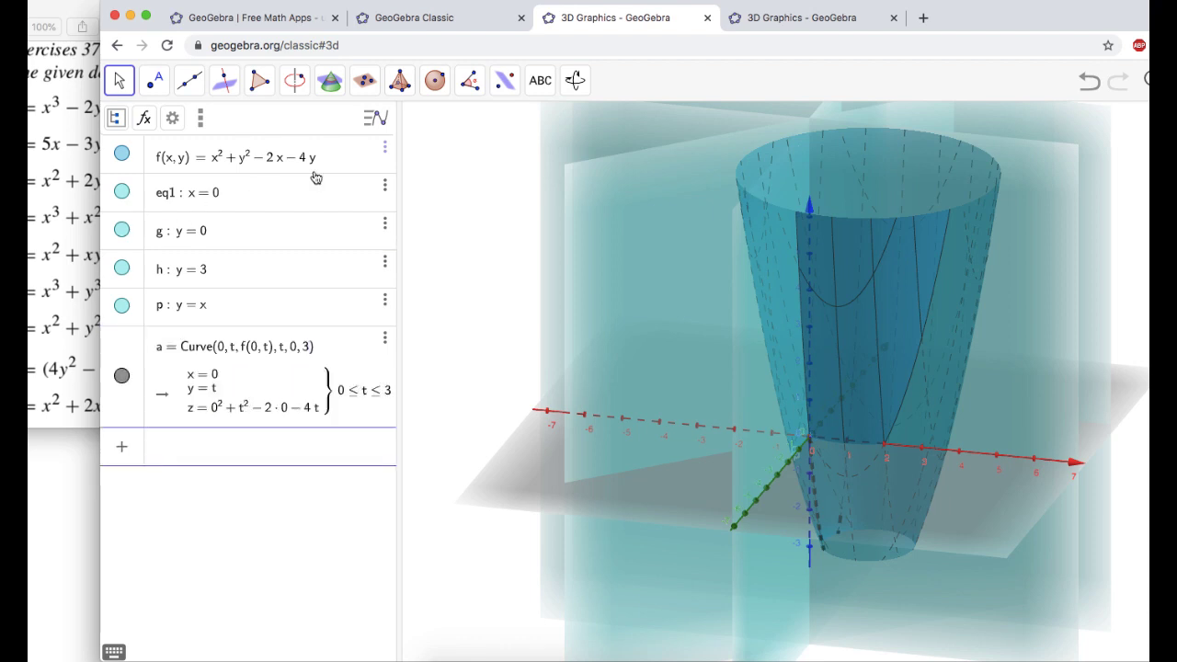
Delete the plane x = 0 and inspect the boundary curve on the surface.
click(386, 189)
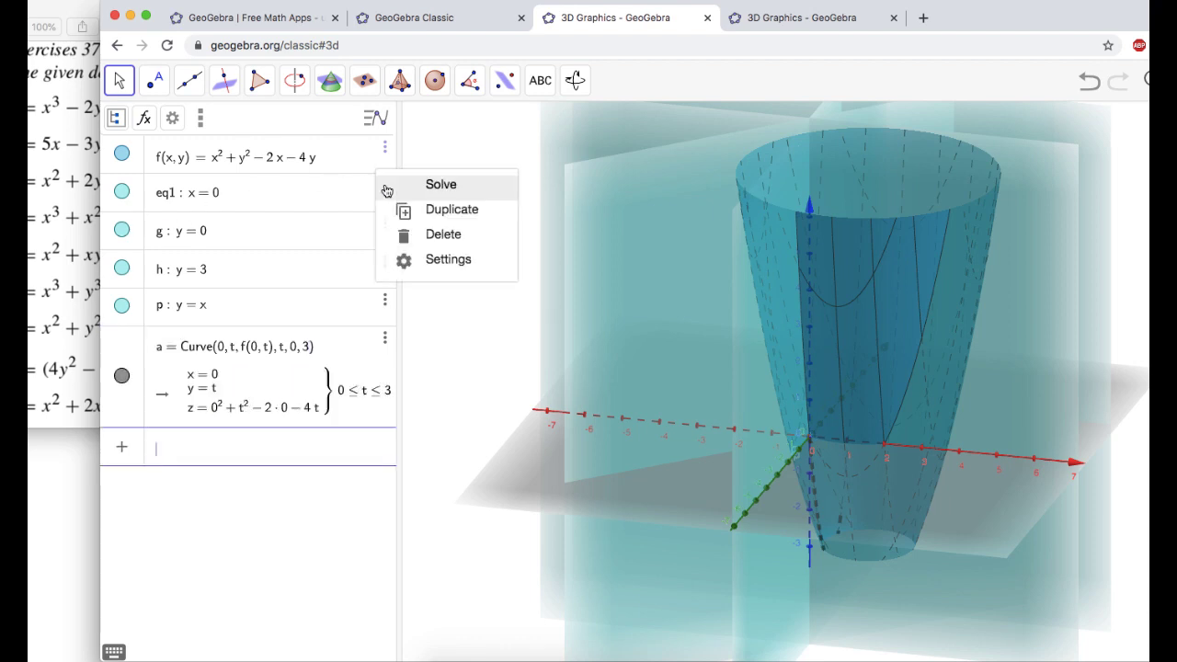
click(442, 234)
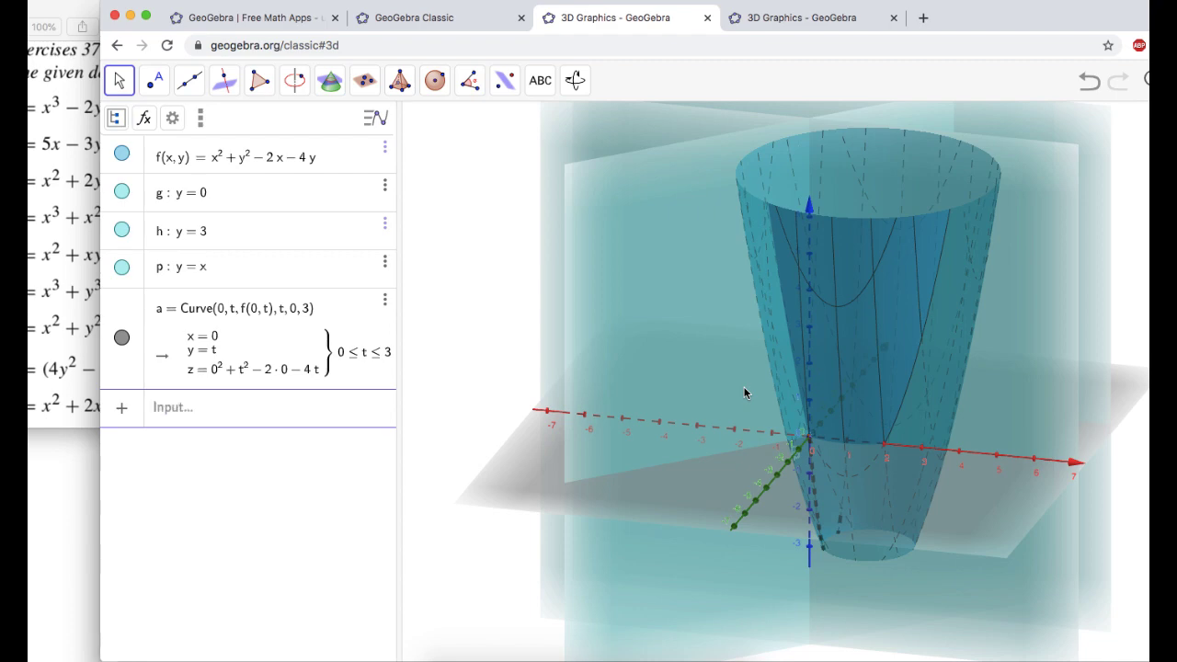
drag(743, 395, 838, 378)
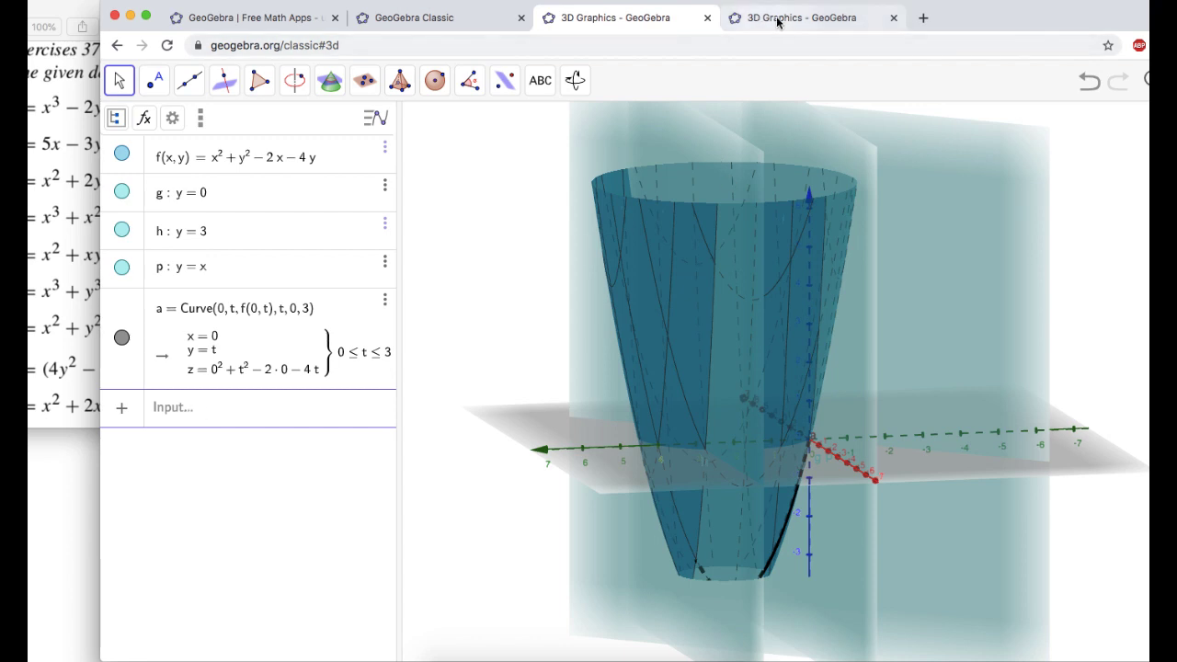
Check the domain in the 2D graph and plot the boundary curve along y = x with Curve(t, t, f(t, t), t, 0, 3).
click(439, 17)
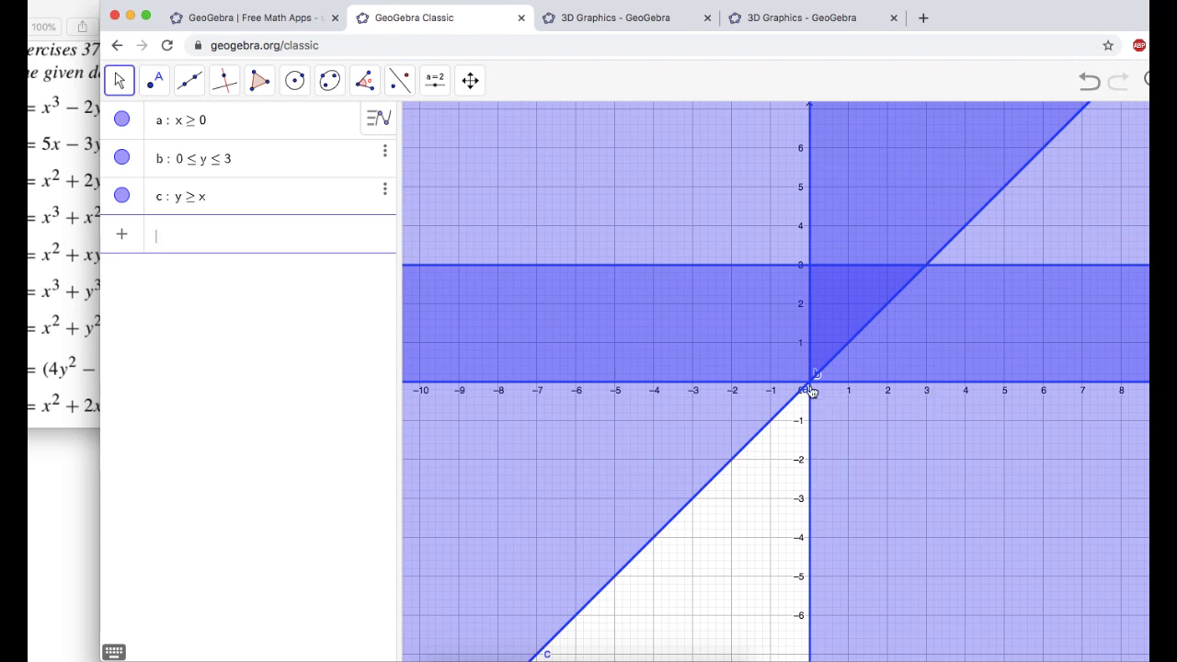
click(644, 18)
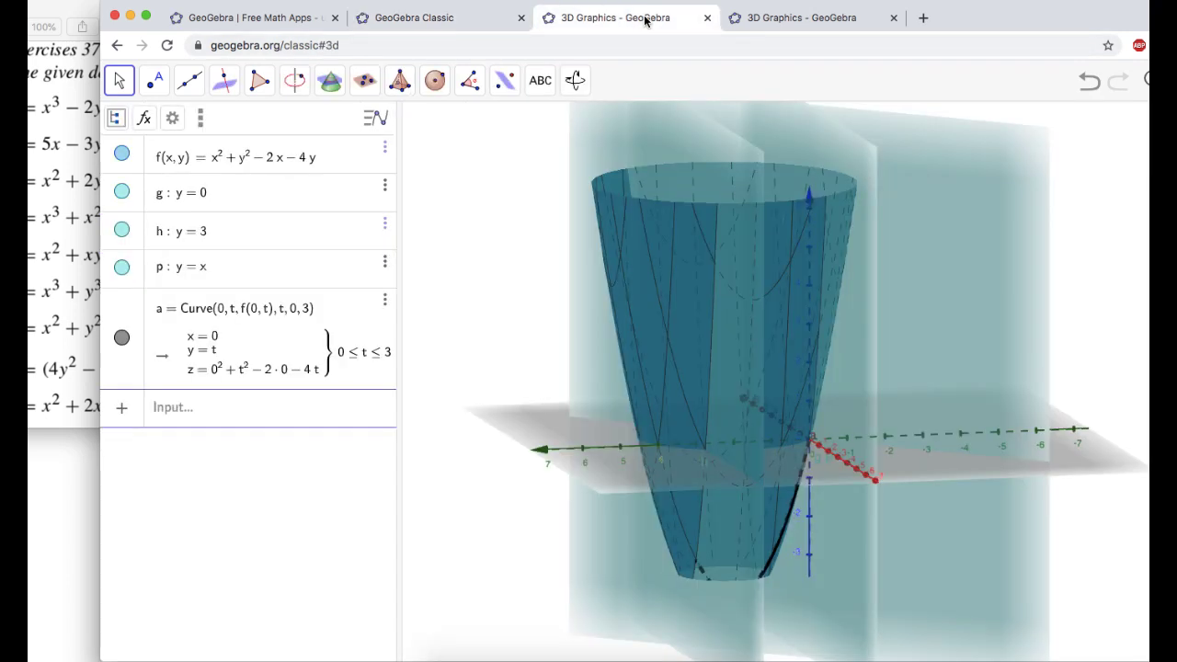
text(curve()
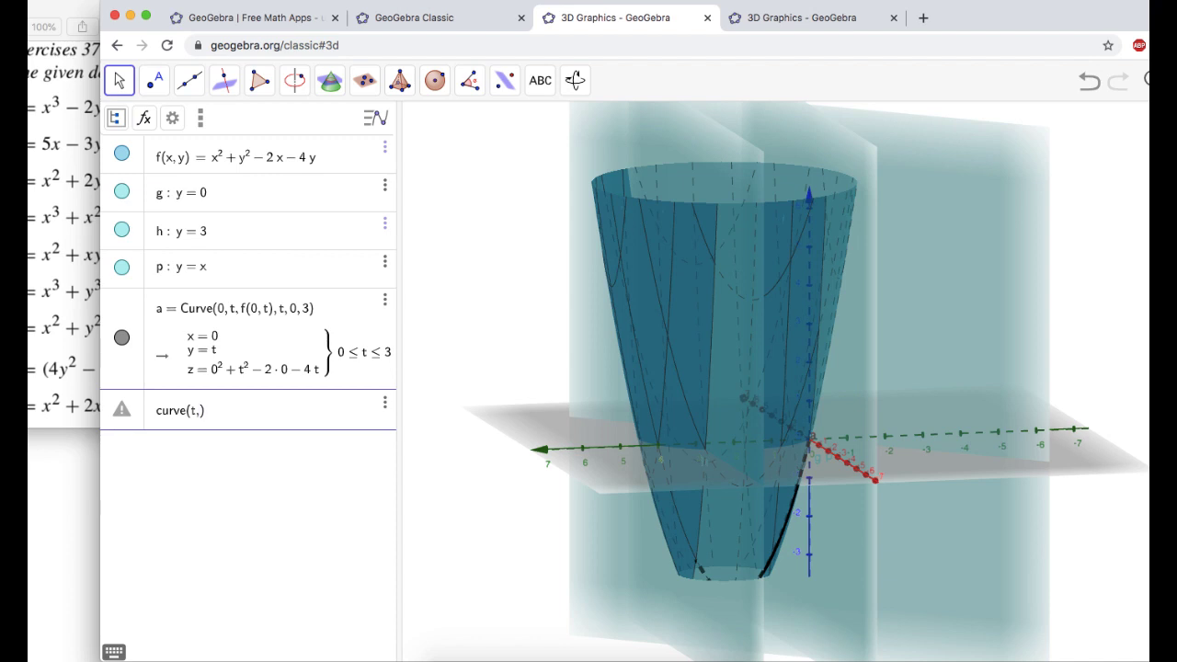
text(t, t, f(t, t)
text(), t, )
text(0)
text(, 3)
key(Return)
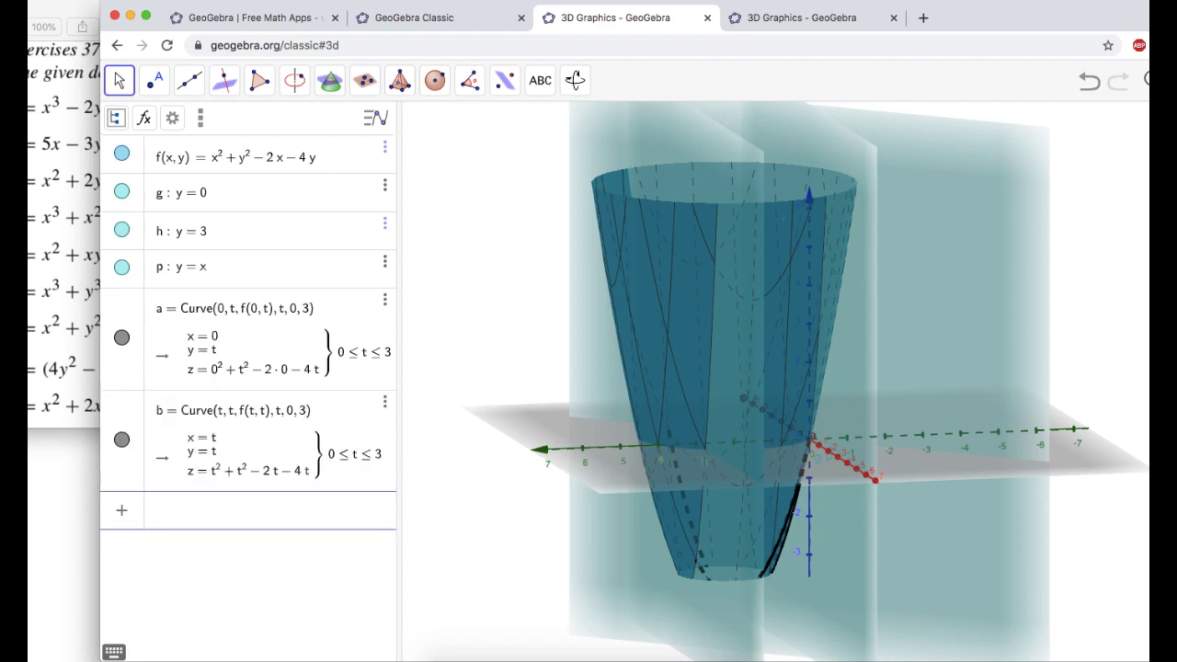
Delete the plane y = x and inspect the two boundary curves on the surface.
drag(768, 444, 844, 445)
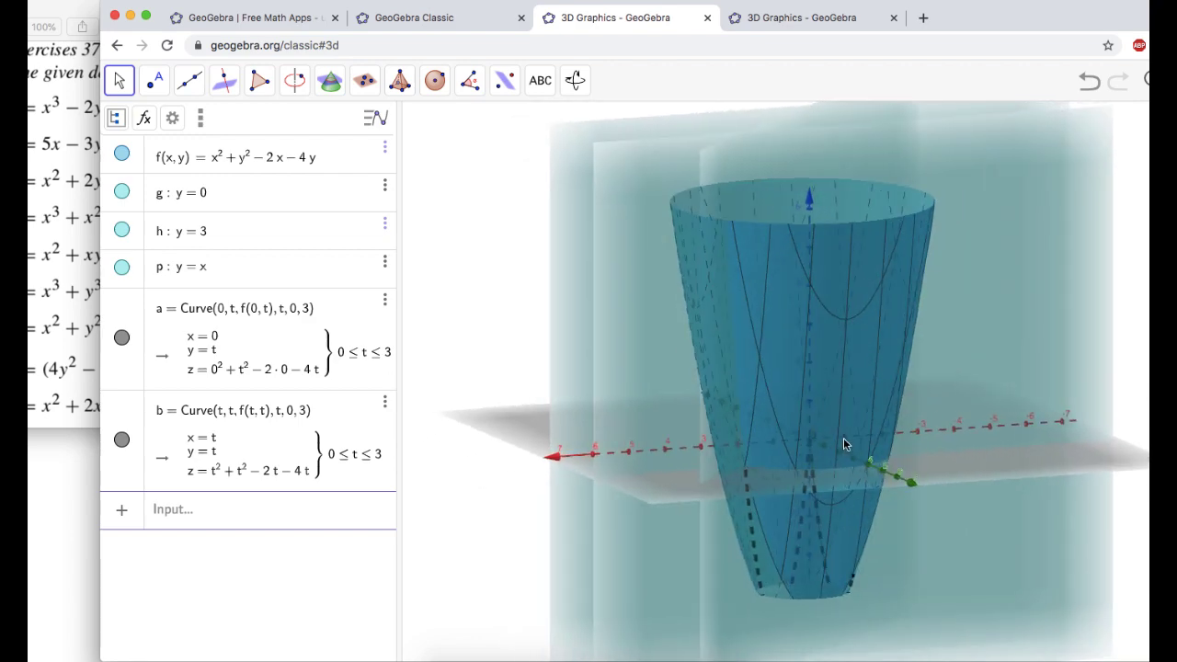
click(385, 267)
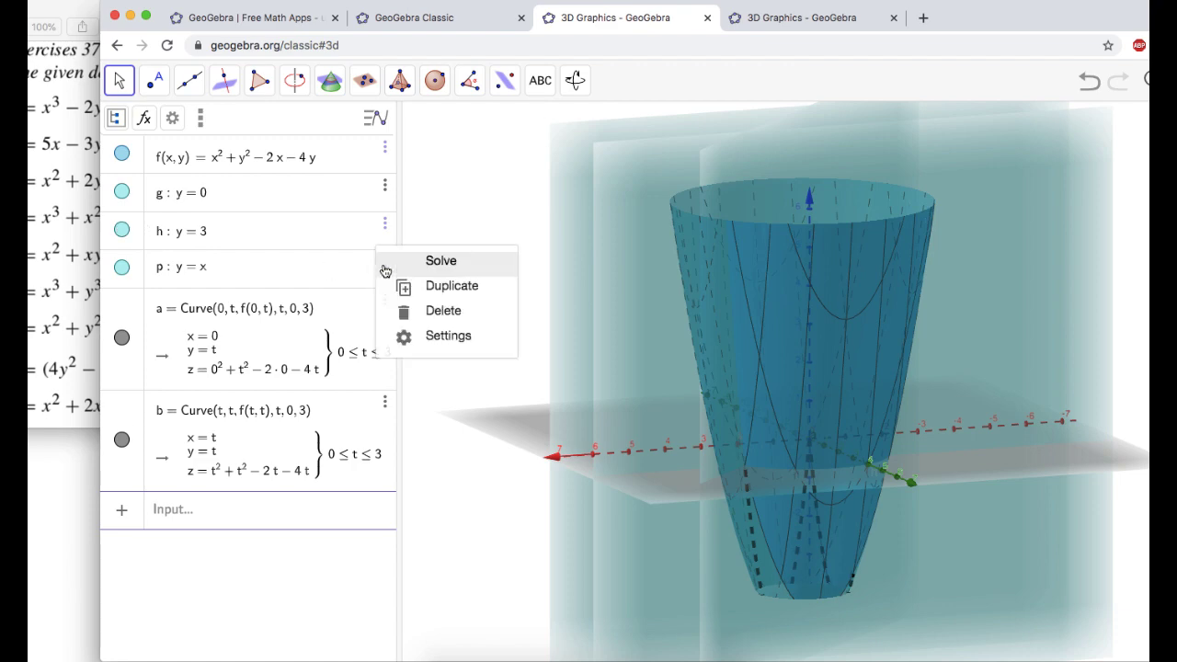
click(443, 312)
drag(746, 368, 817, 384)
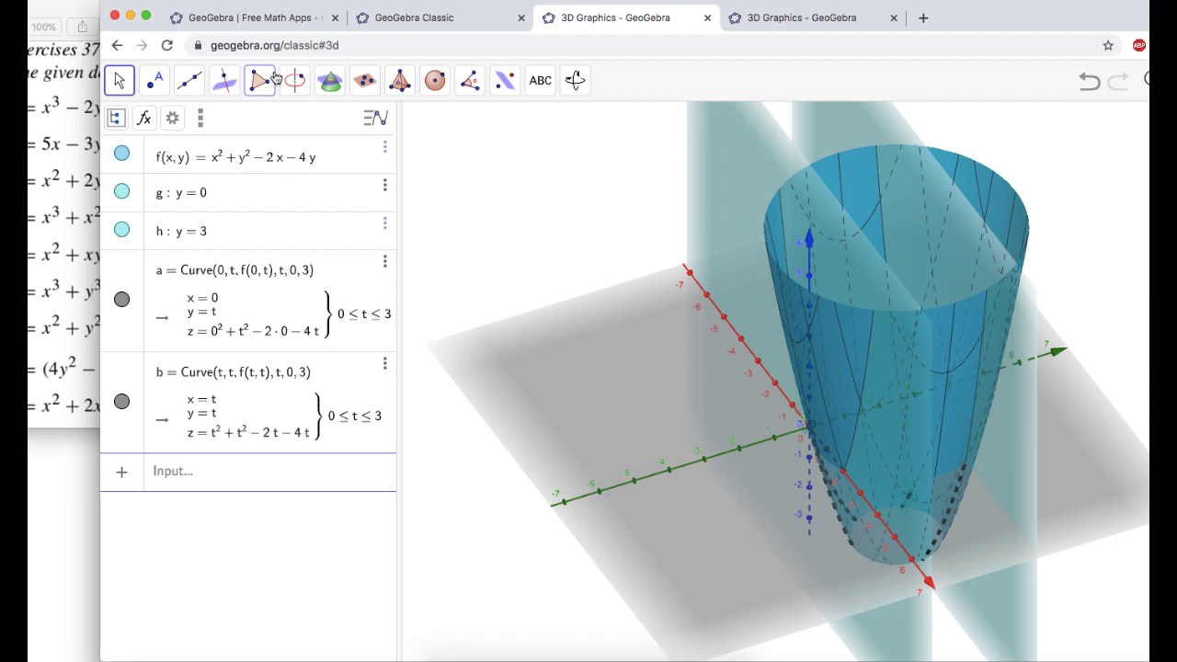
Check the domain's upper edge in the 2D graph and plot its boundary curve with Curve(t, 3, f(t, 3), t, 0, 3).
click(447, 22)
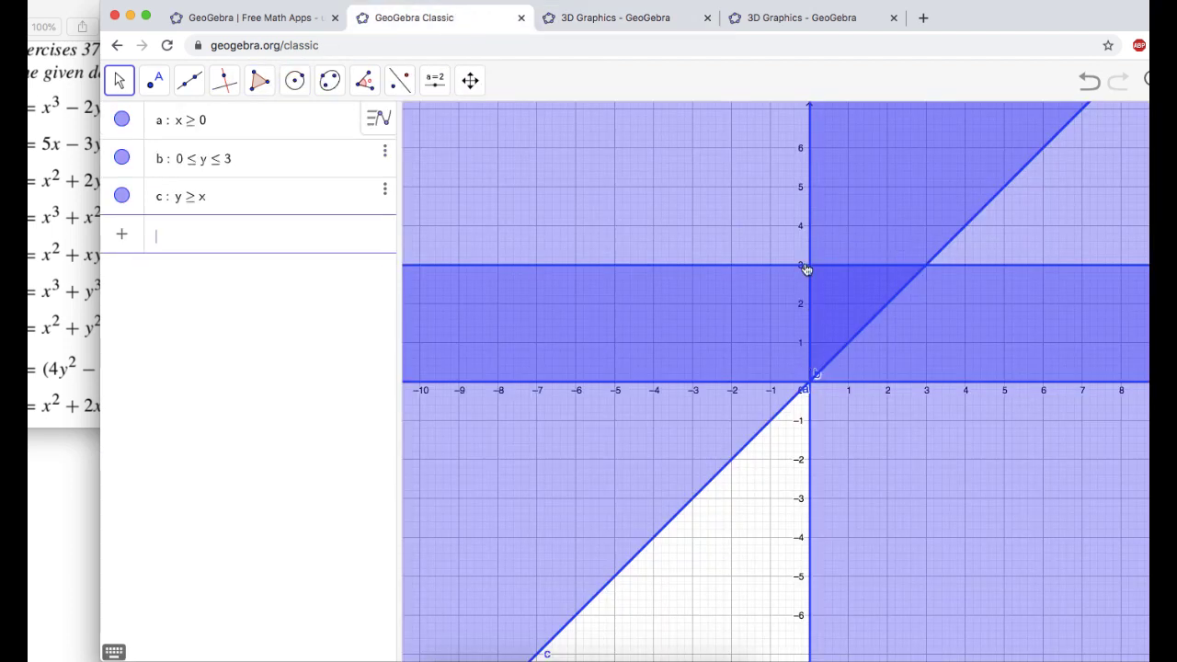
click(610, 20)
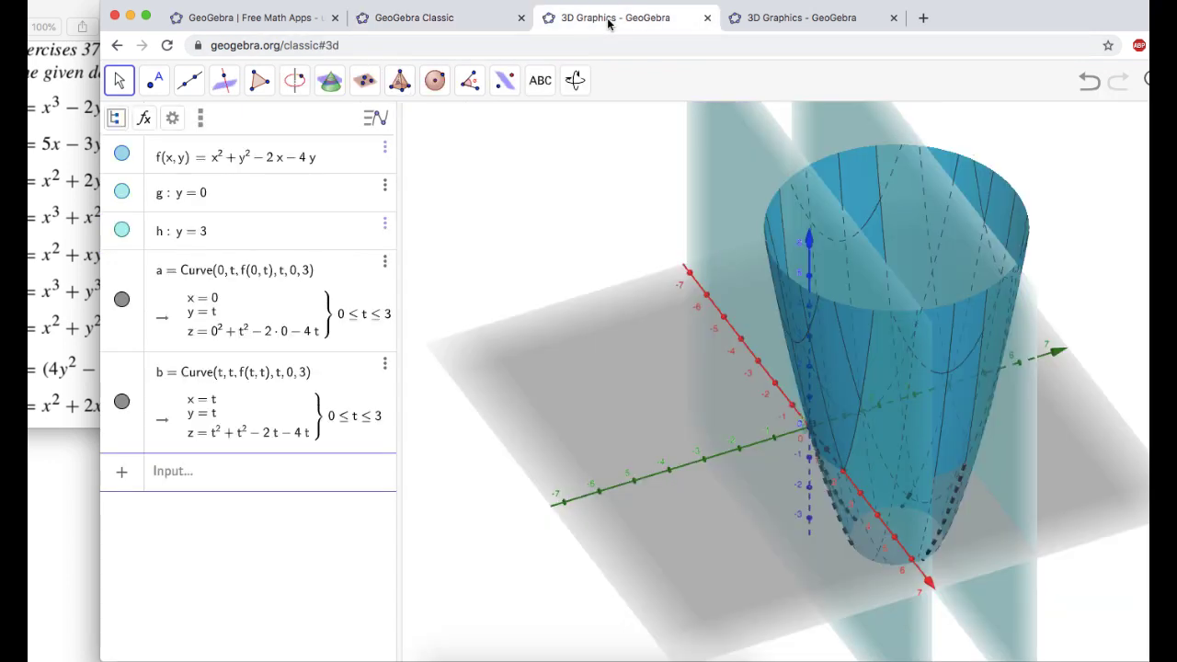
click(199, 469)
text(curve()
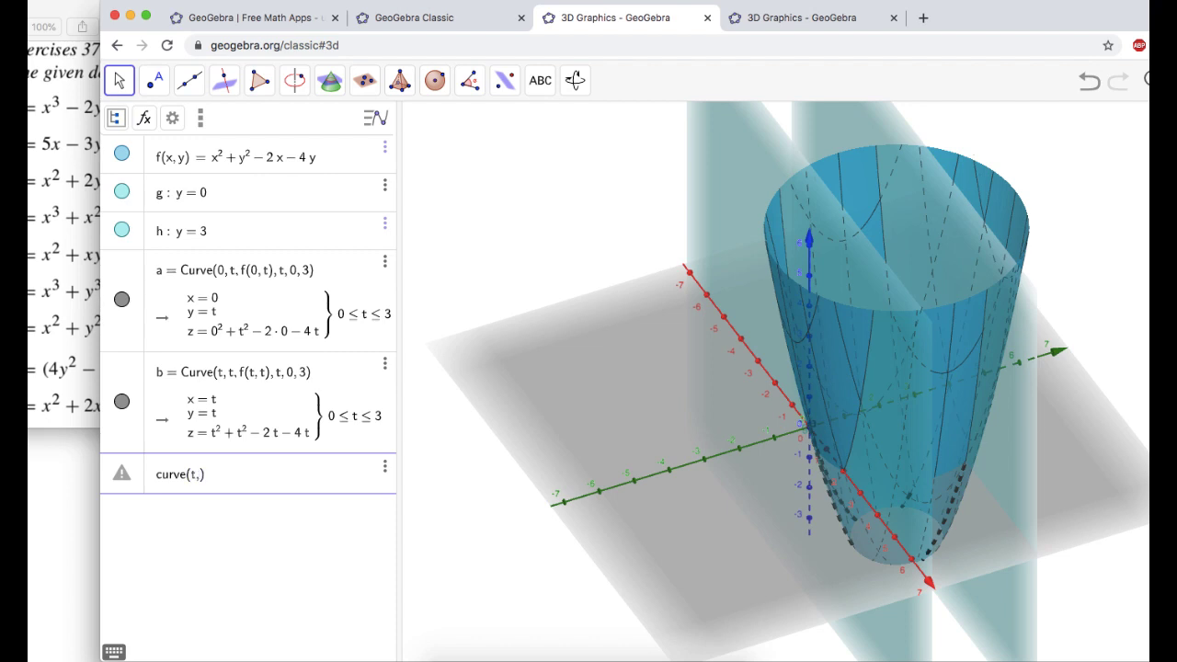
text(t, 3, f(t, 3)
text(3)
key(Return)
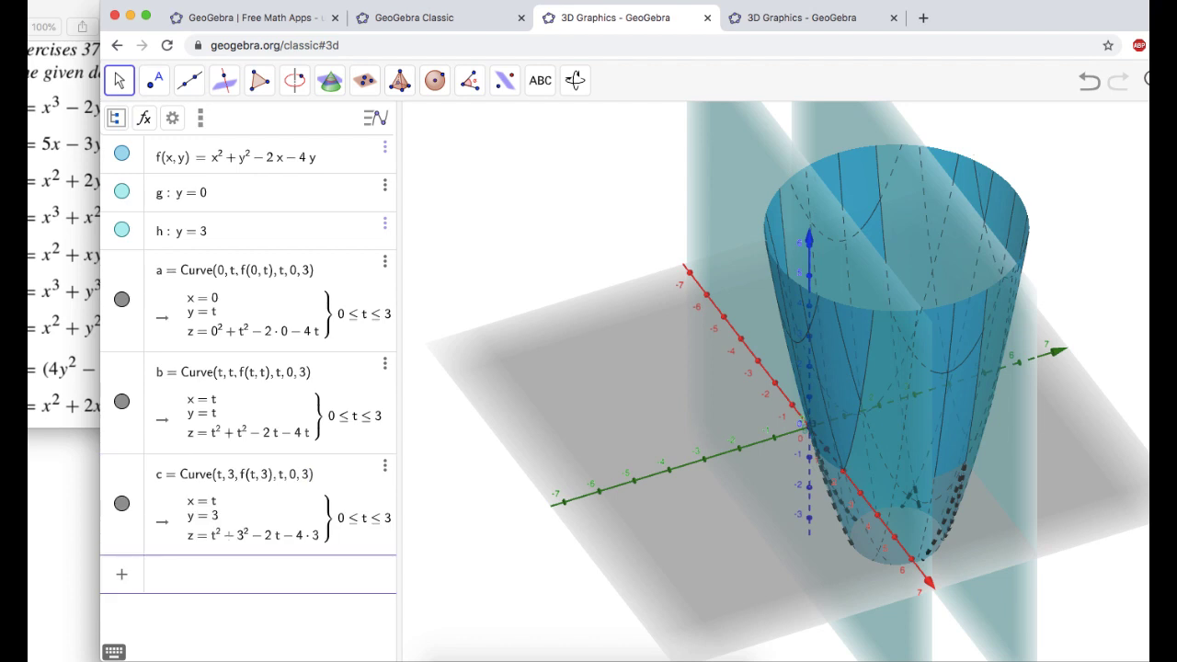
Delete the vertical planes y = 0 and y = 3, leaving the surface and its three boundary curves.
click(386, 193)
click(443, 235)
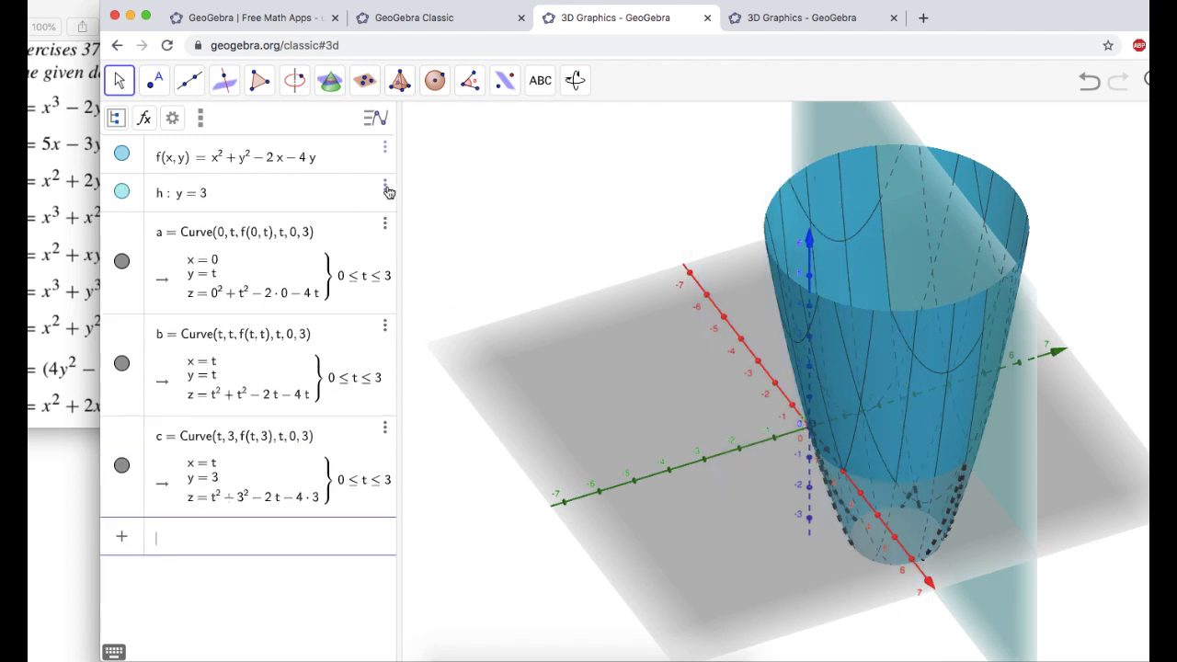
click(386, 194)
click(438, 236)
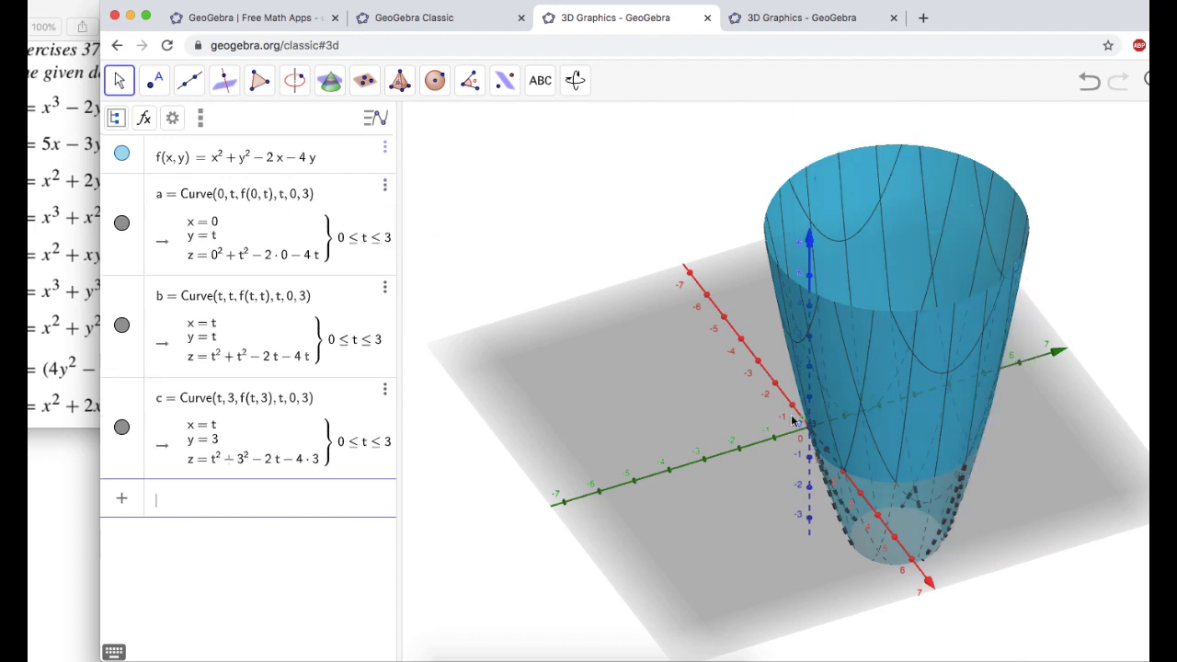
drag(798, 432, 729, 421)
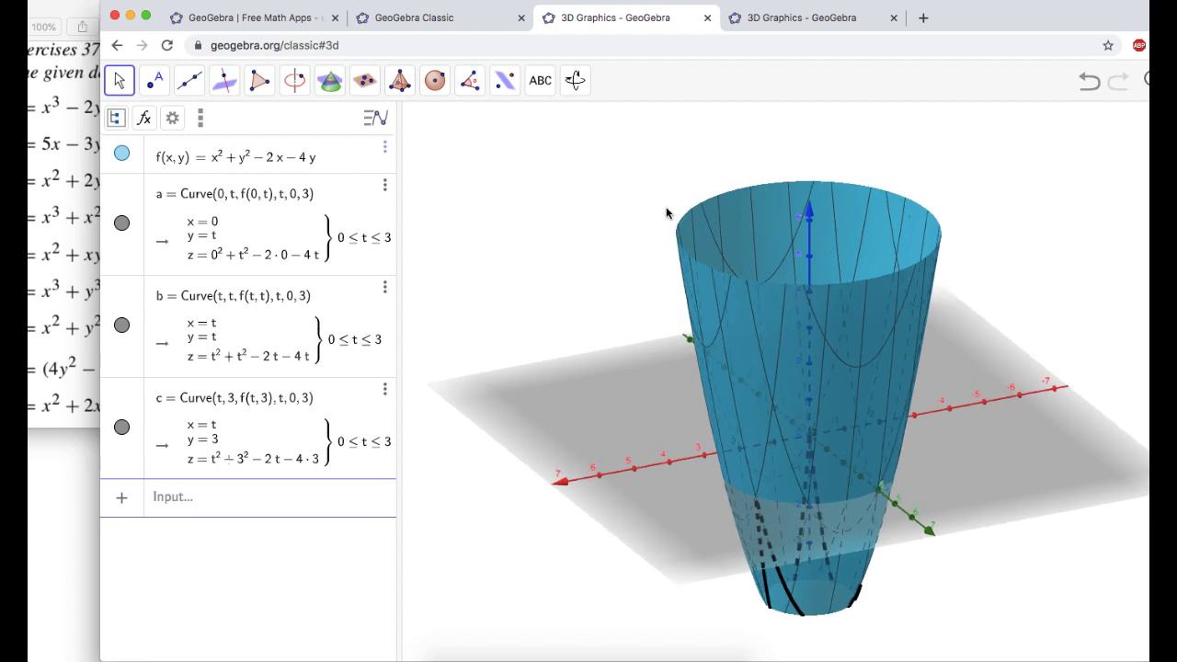
Examine the three boundary curves on the lower part of the paraboloid from the sides and from above.
click(577, 82)
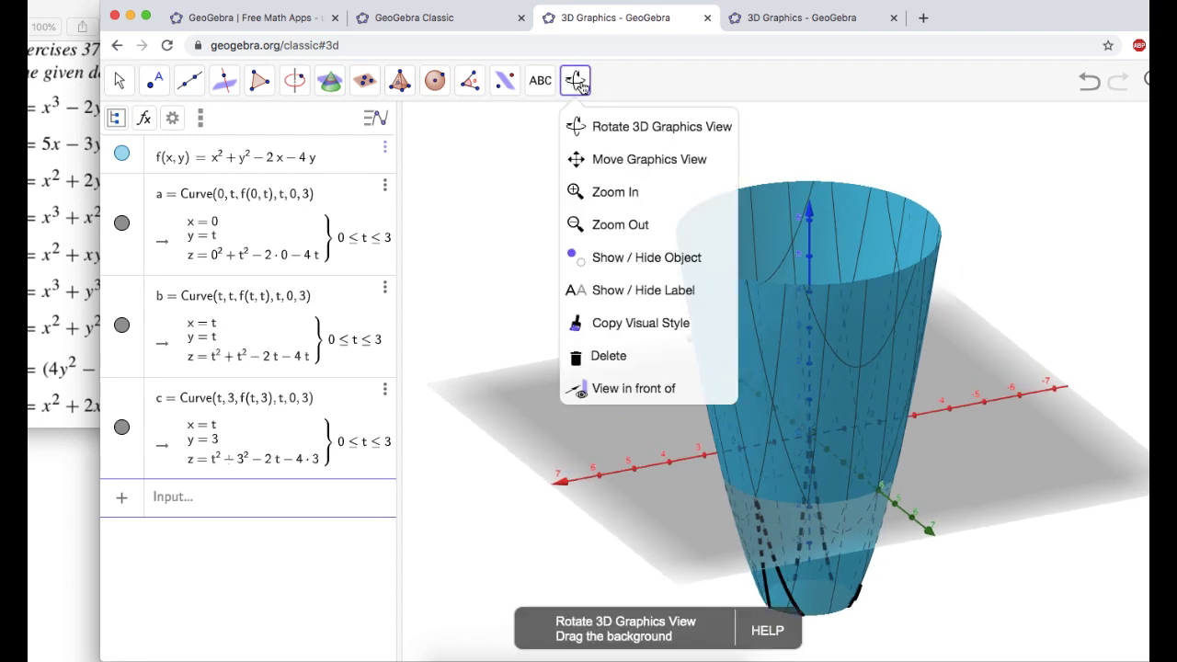
click(603, 162)
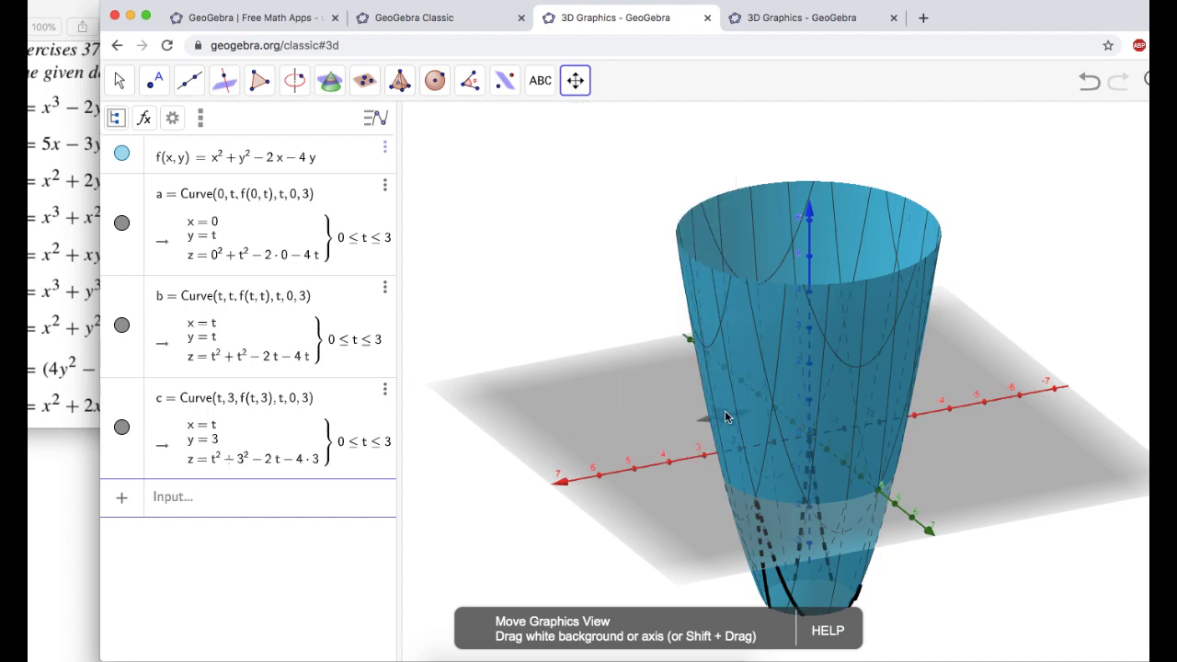
click(607, 421)
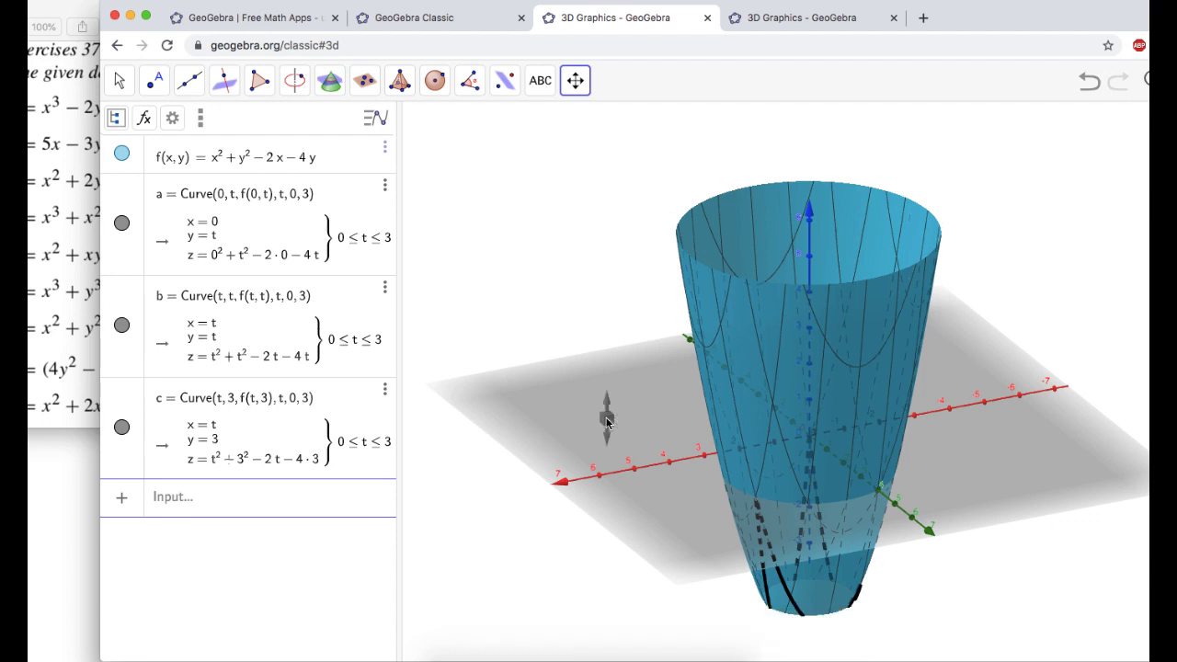
drag(607, 420, 610, 221)
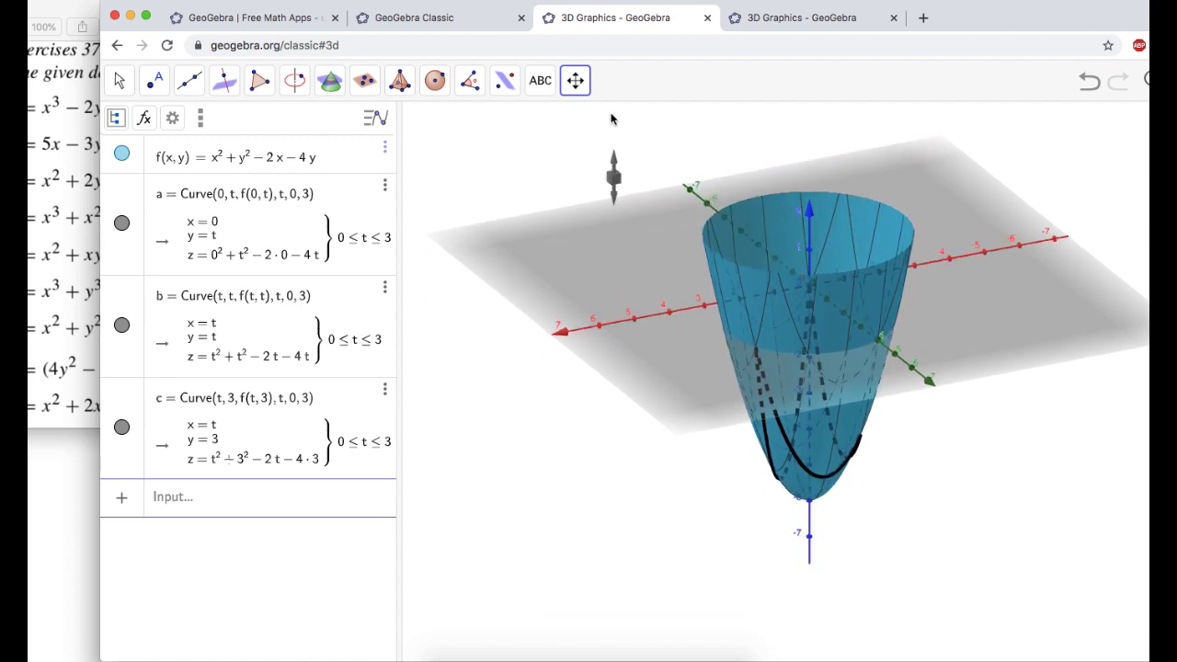
click(577, 87)
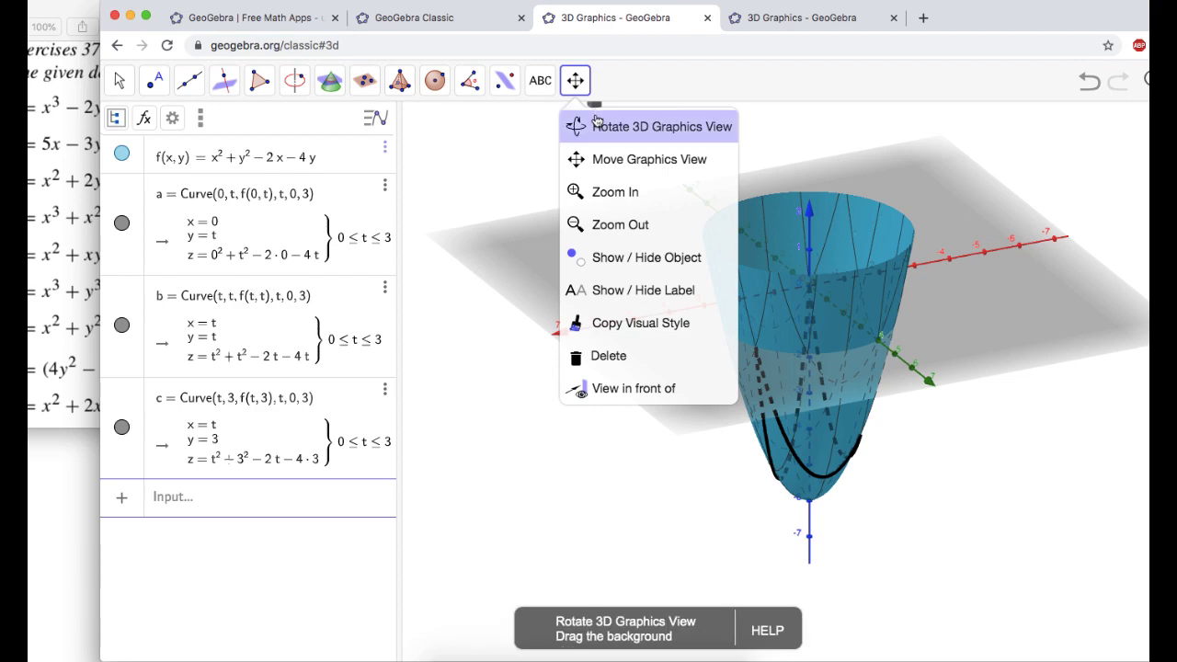
click(596, 126)
drag(635, 284, 610, 263)
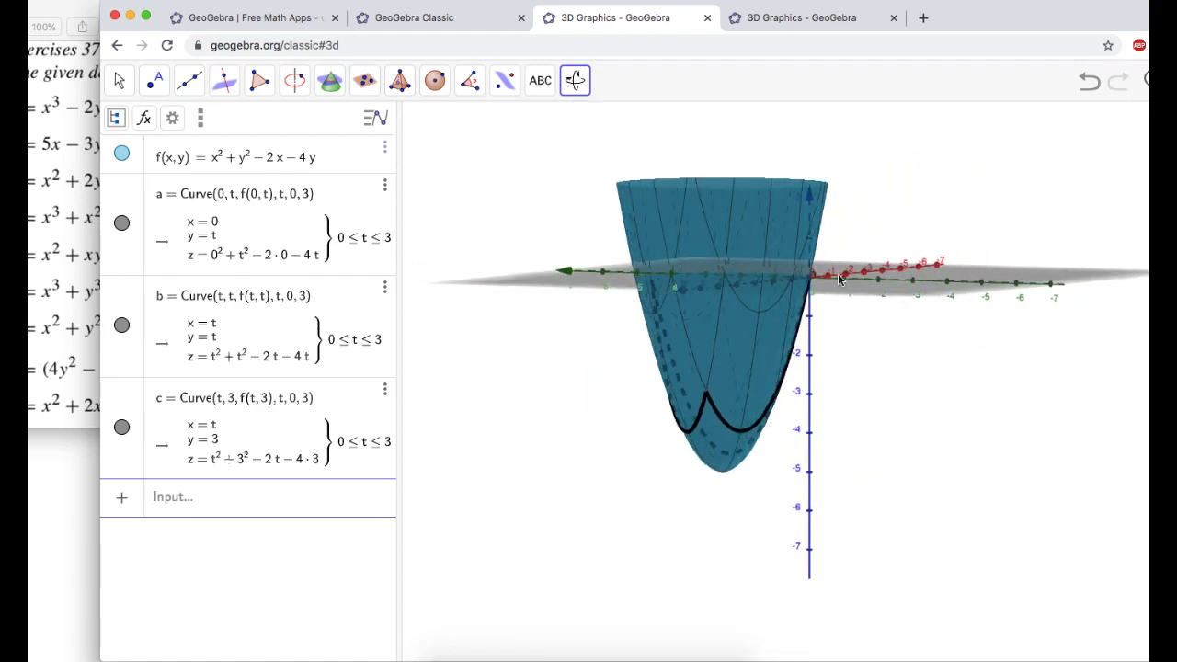
drag(839, 279, 965, 328)
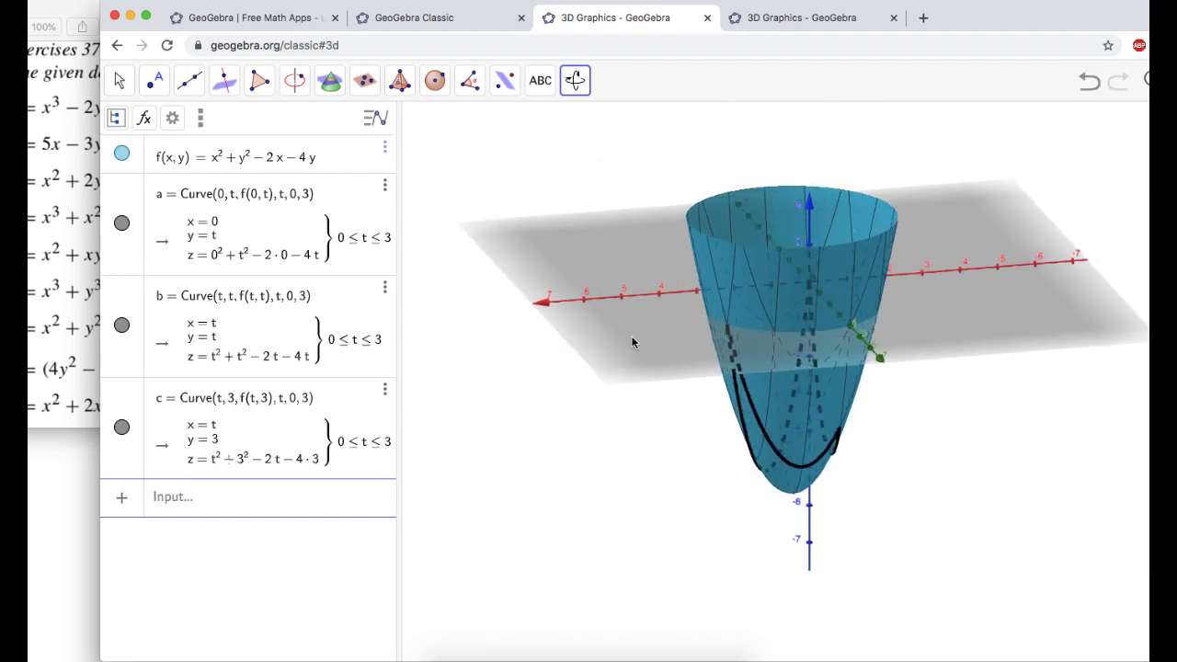
drag(1001, 260, 1129, 348)
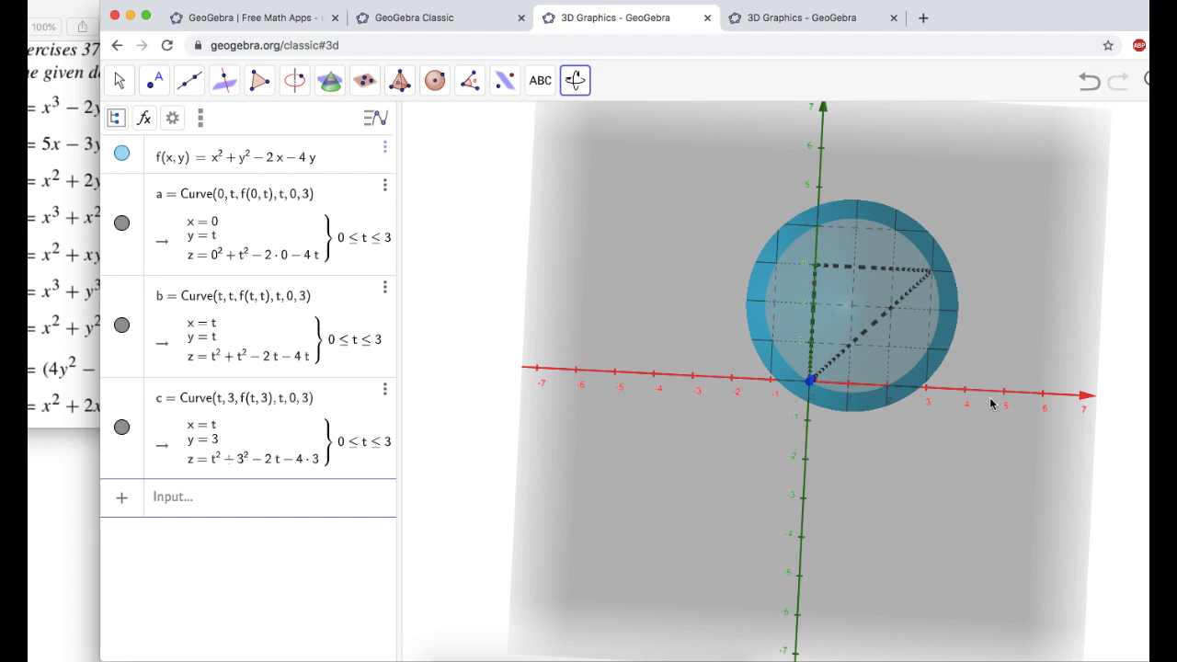
drag(990, 402, 951, 346)
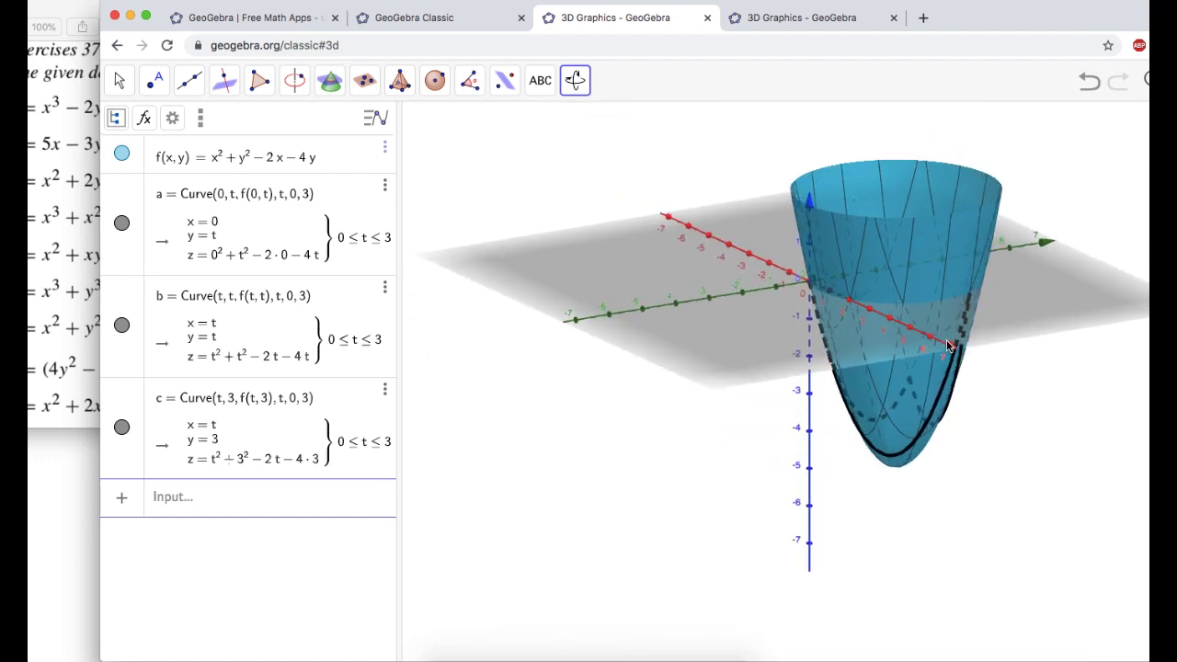
Plot the surface restricted to the triangular domain with if(0 ≤ x ≤ 3 ∧ x ≤ y ≤ 3, f).
click(216, 497)
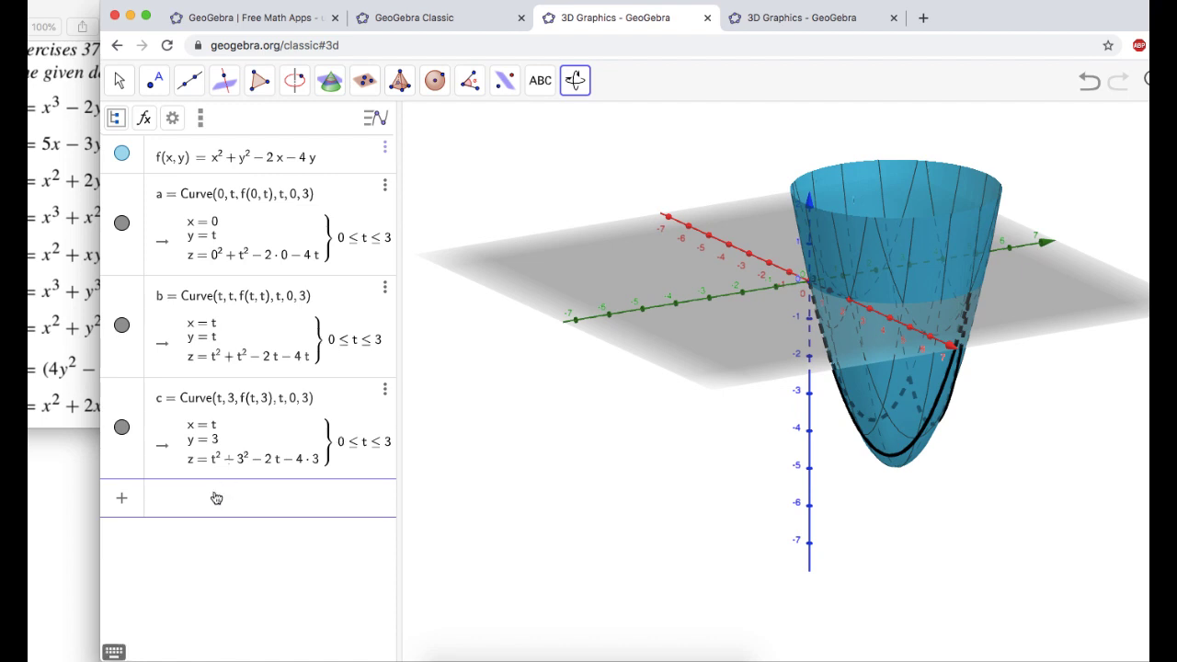
text(if()
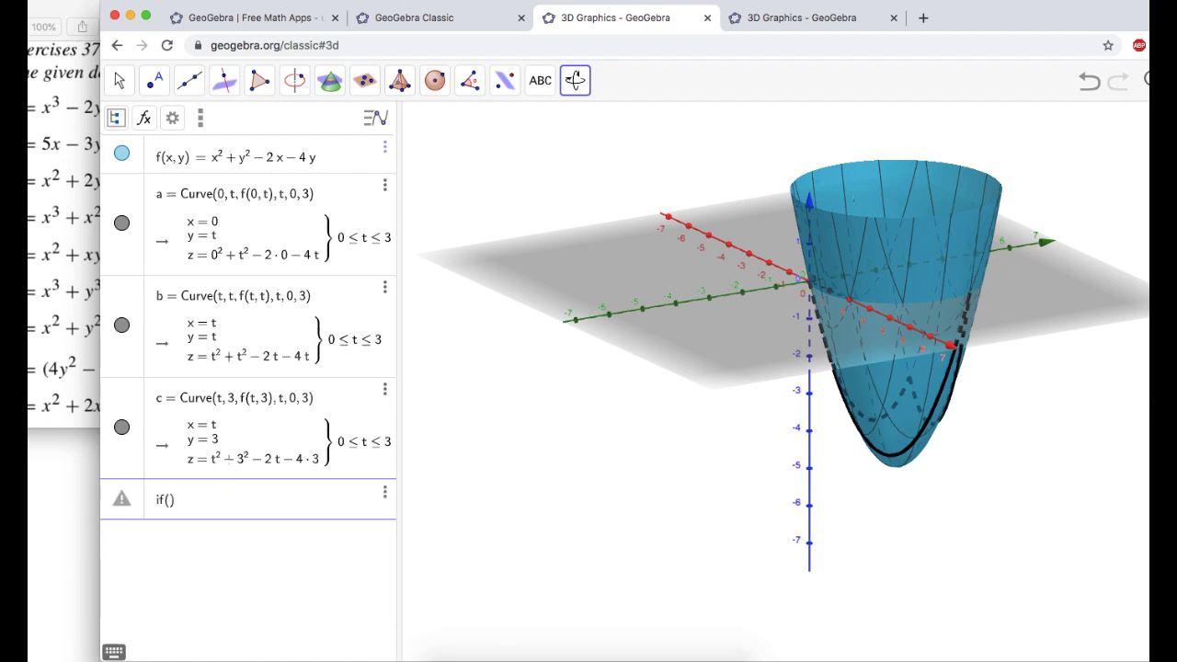
text(0<=)
text(x<=)
text(3&&)
text(x<=)
text(y<)
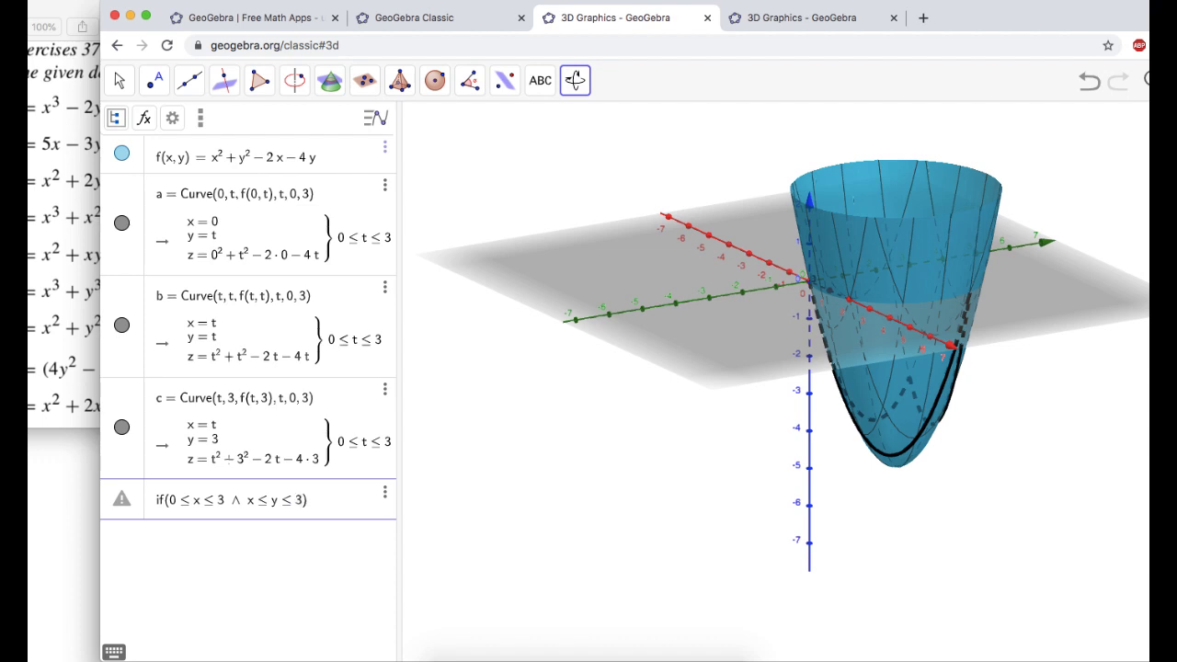
text(=3,f)
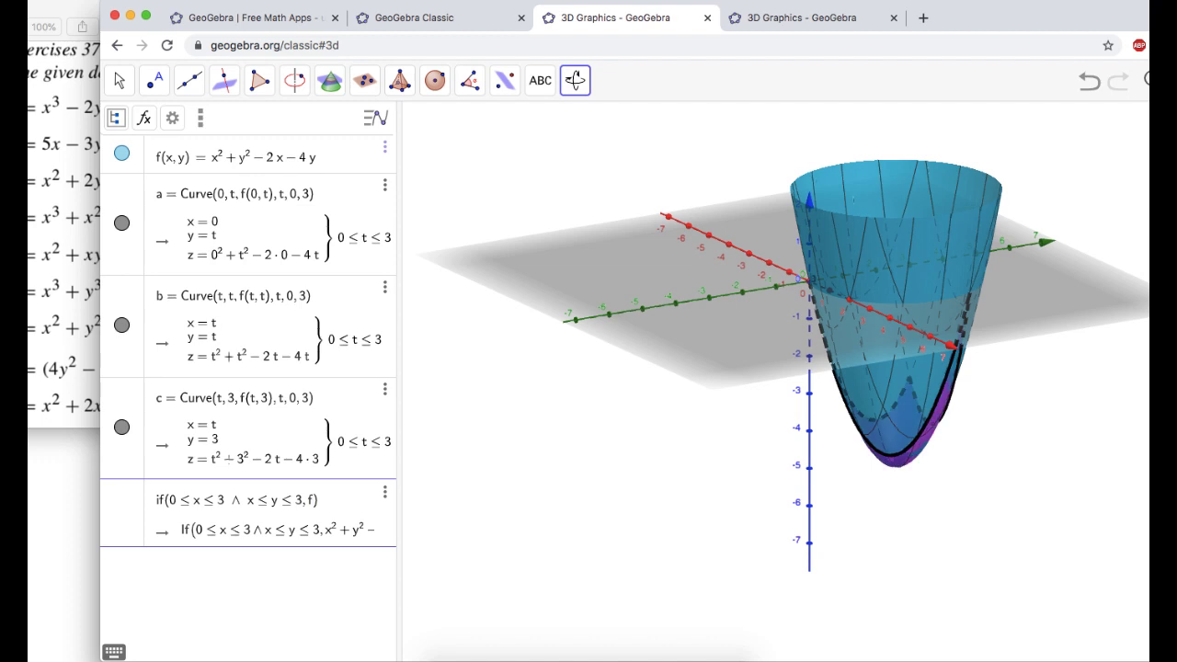
key(Return)
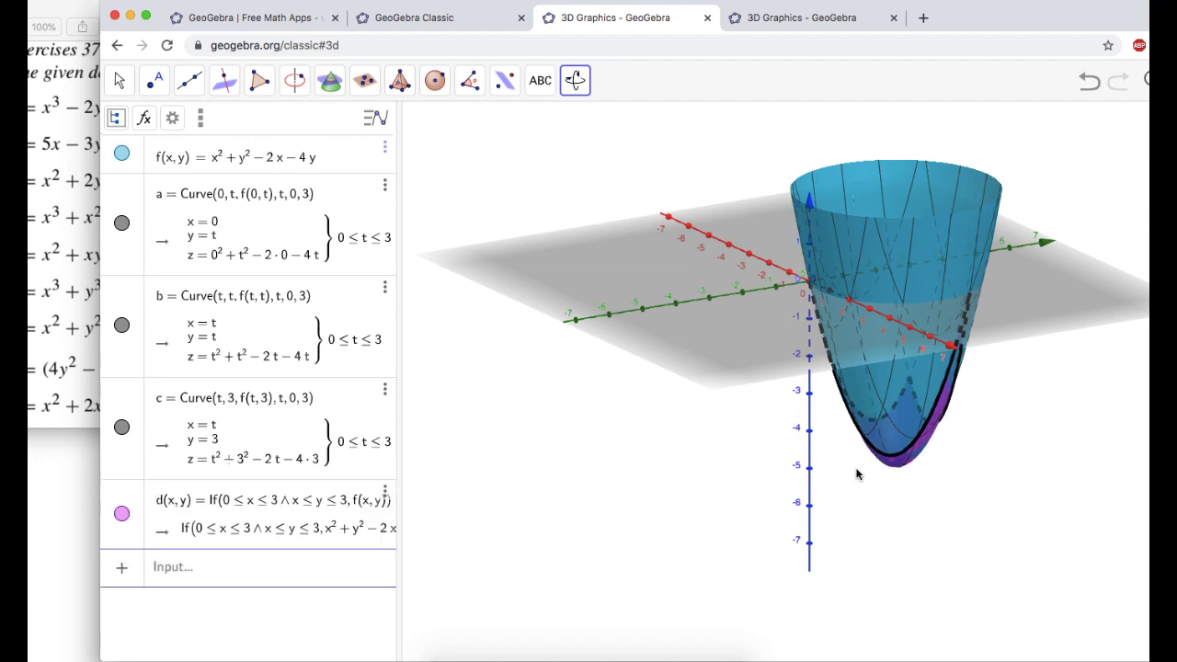
Hide the full surface f so only the restricted surface and its boundary curves are displayed.
drag(857, 474, 817, 469)
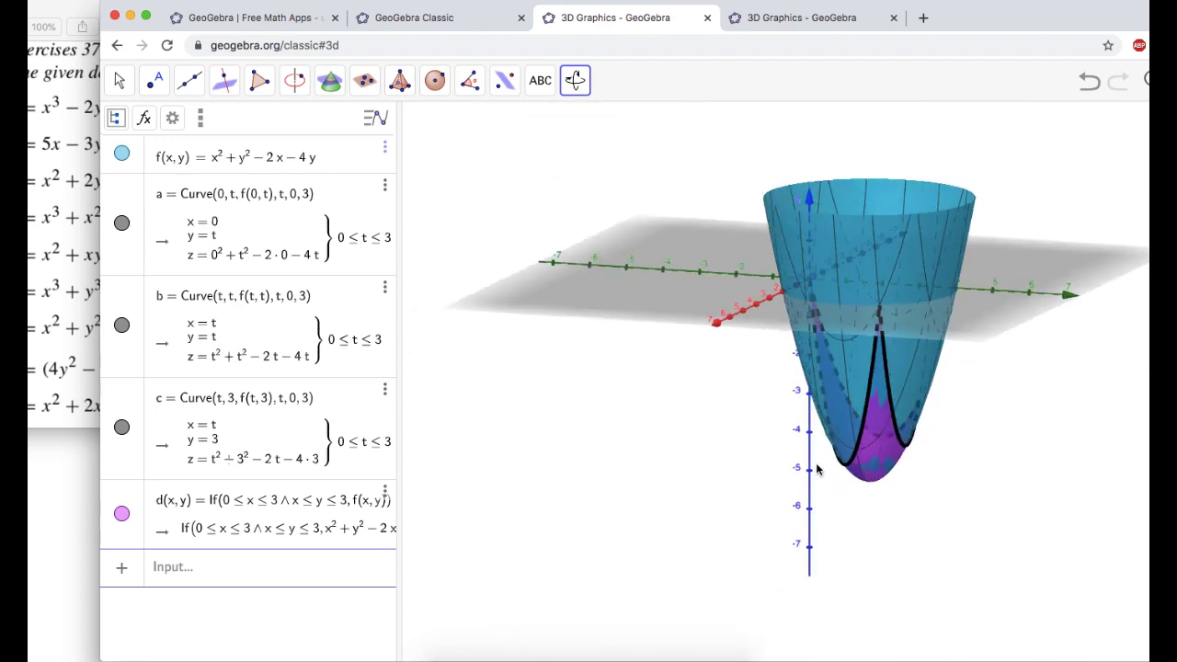
click(121, 155)
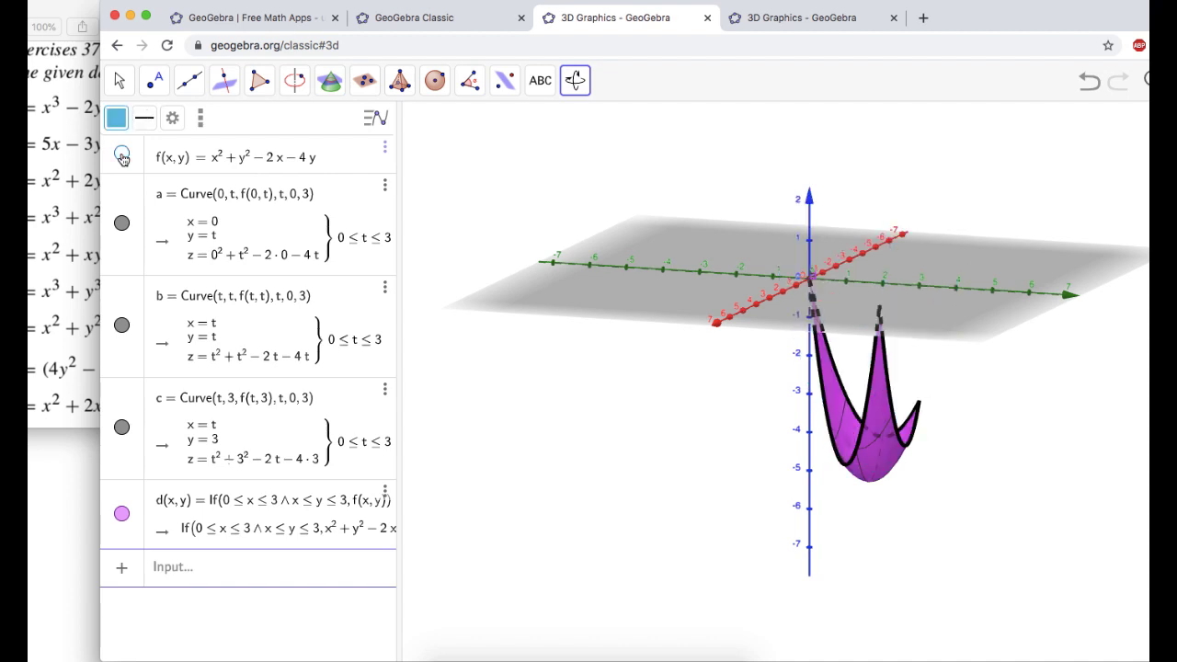
drag(997, 446, 964, 442)
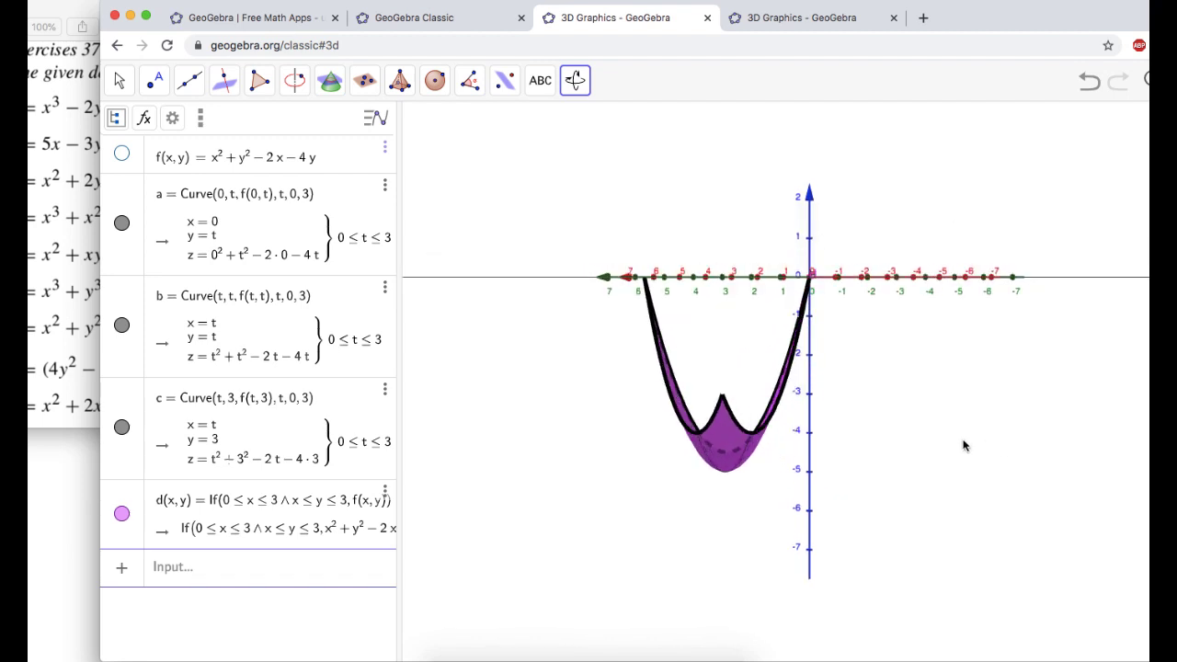
Hide the gray xy-plane in the 3D view of the restricted surface.
click(575, 80)
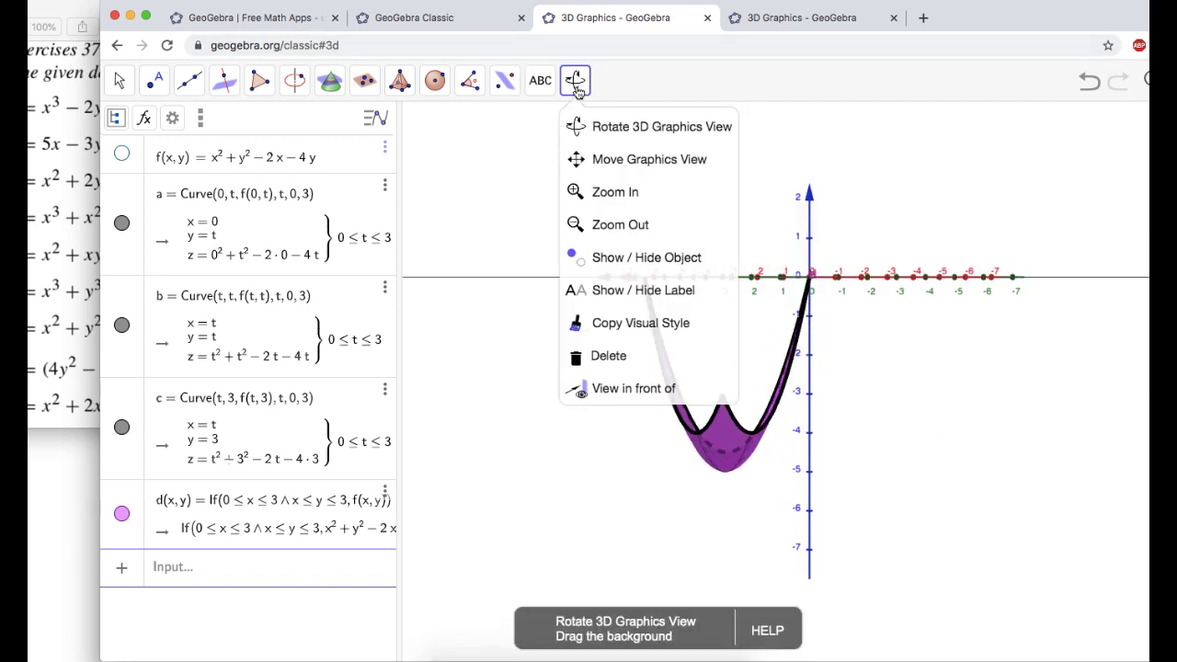
click(599, 163)
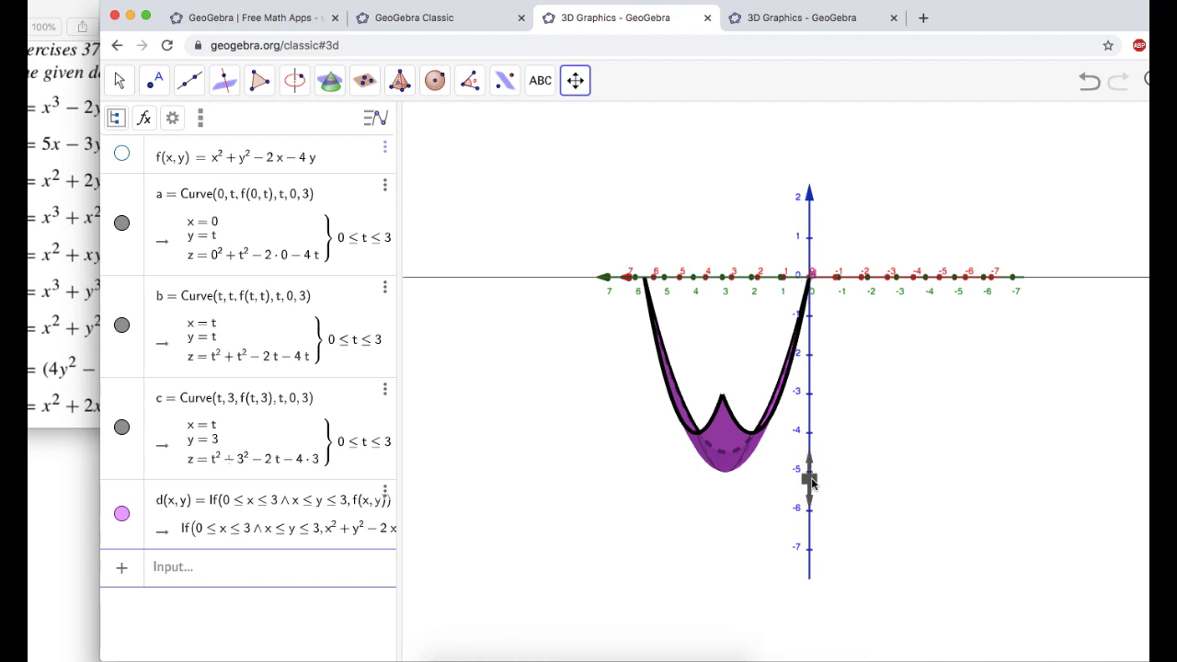
drag(812, 480, 811, 544)
click(577, 92)
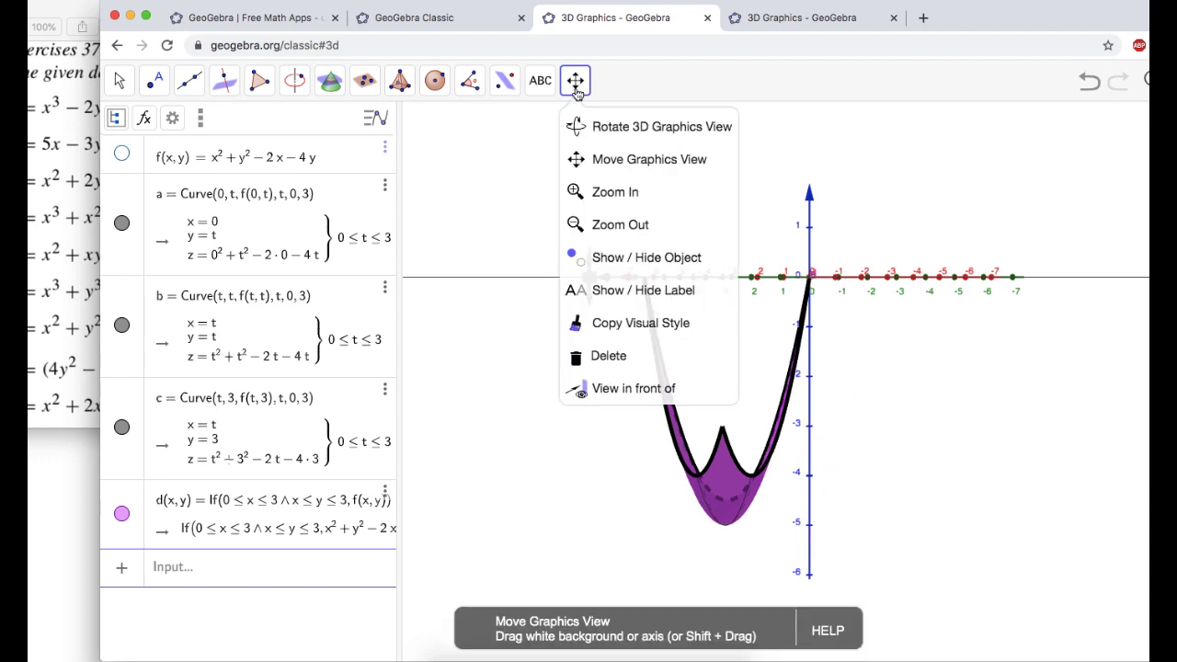
click(598, 123)
mouse_move(877, 423)
mouse_down()
mouse_move(920, 413)
mouse_move(972, 435)
mouse_move(893, 439)
mouse_up()
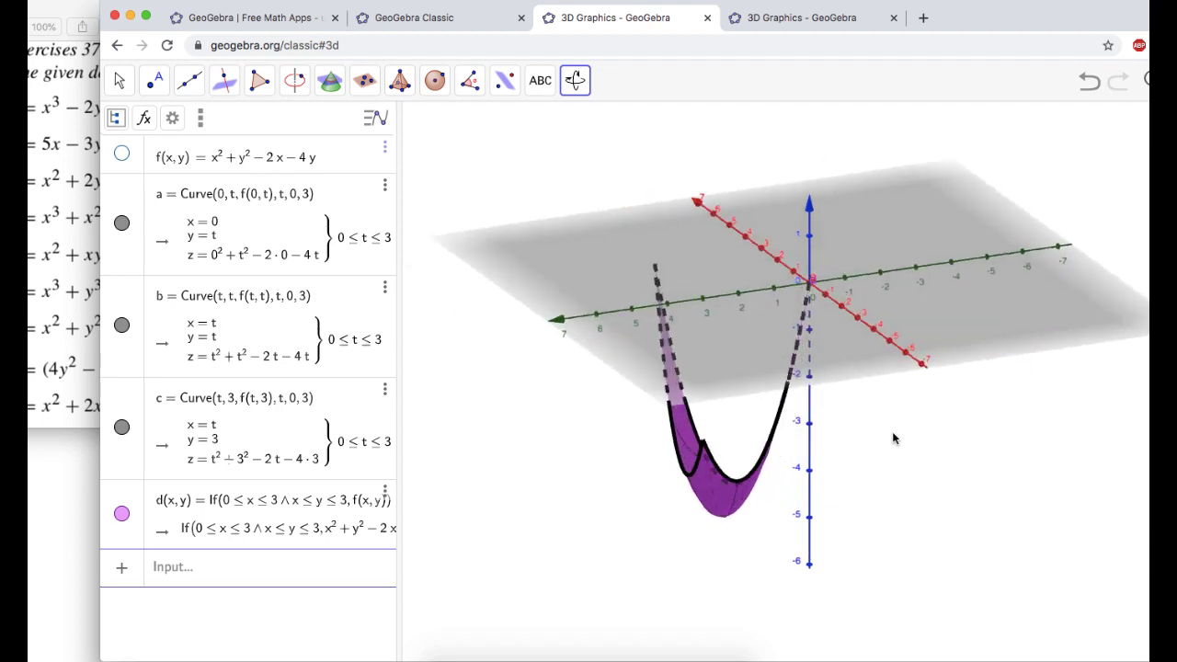
right_click(932, 338)
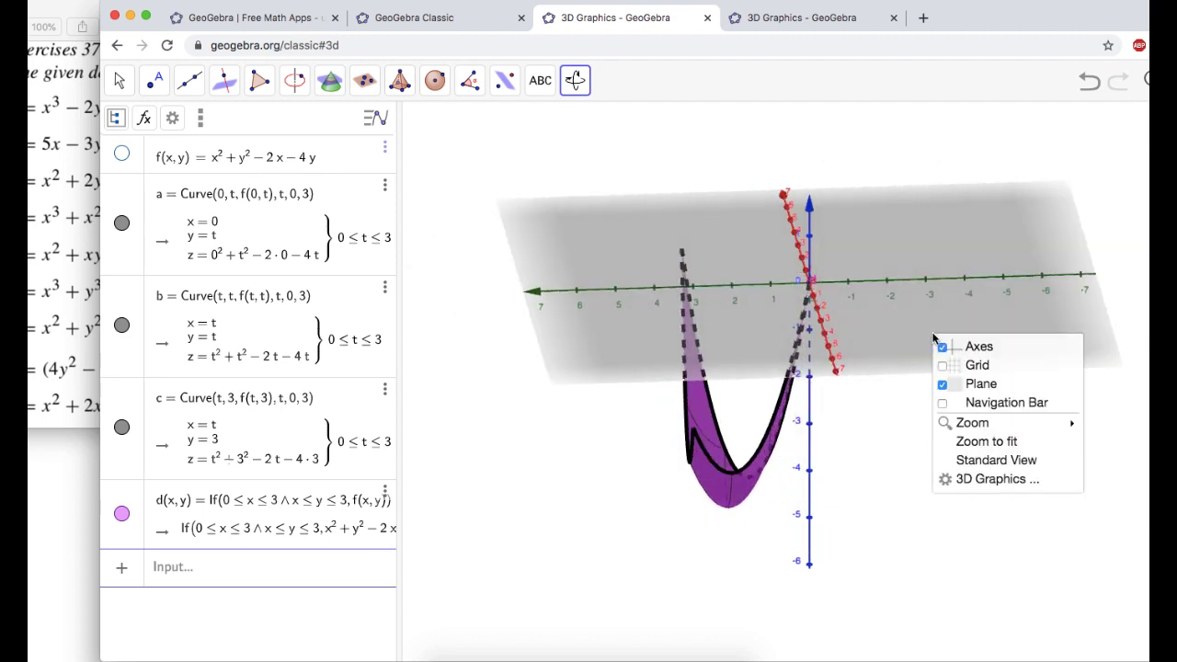
click(982, 386)
Examine the restricted surface from several sides and from above for its highest and lowest points.
drag(920, 381, 895, 359)
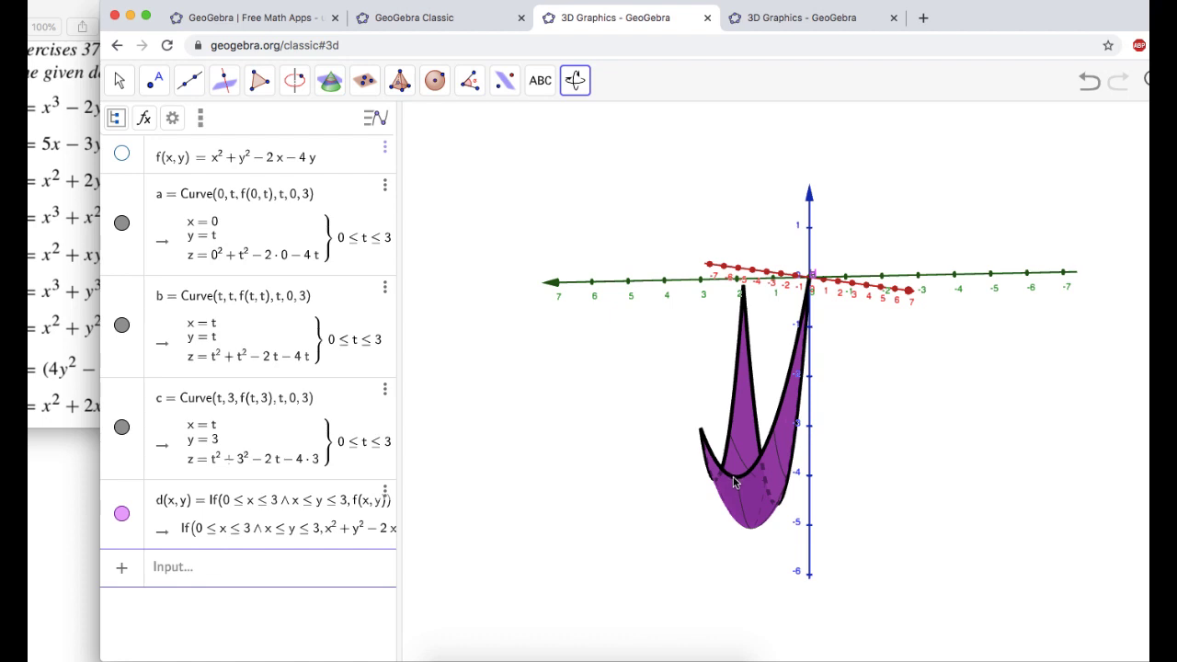
drag(848, 499, 941, 497)
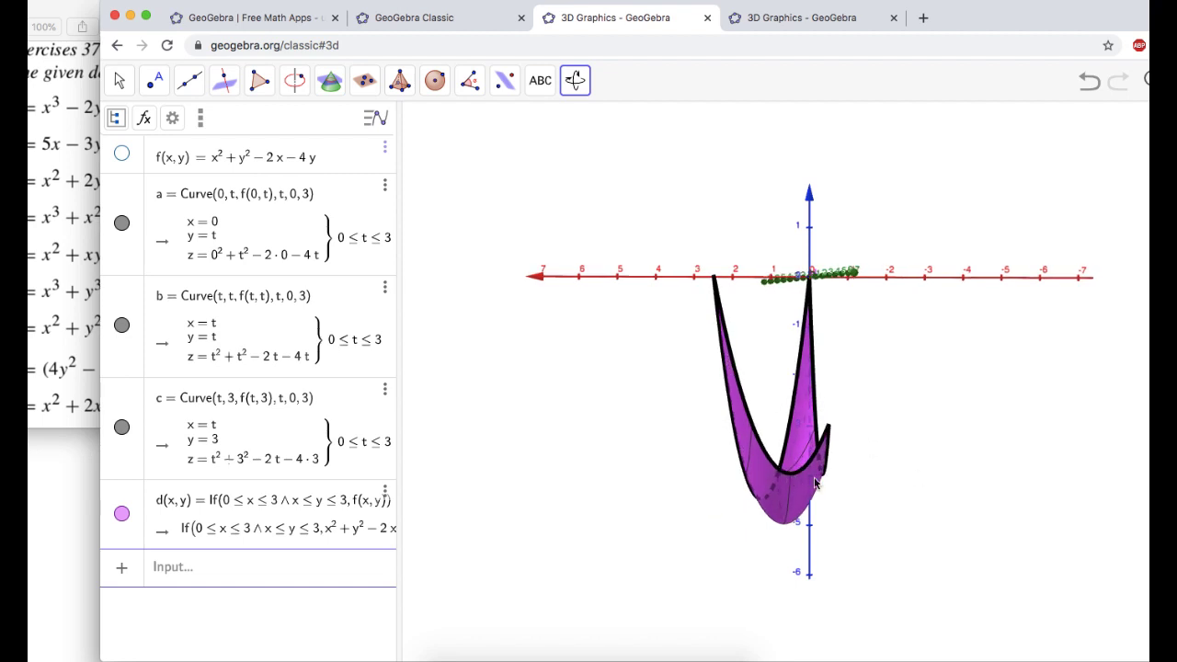
drag(852, 486, 939, 480)
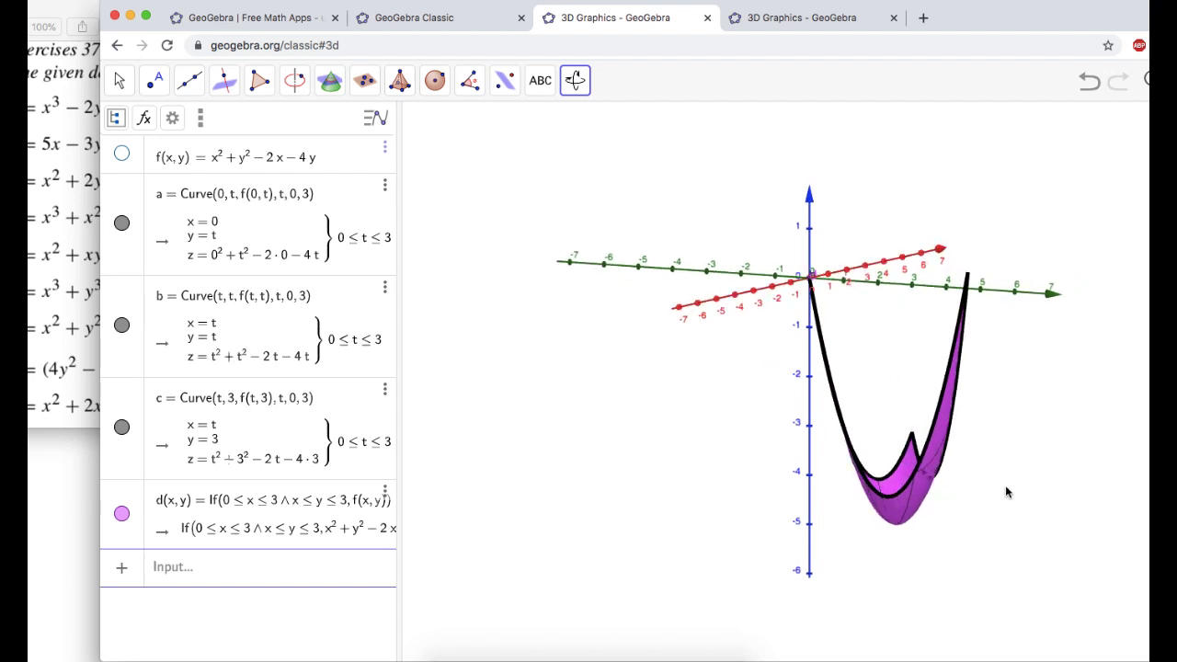
drag(1006, 488, 918, 502)
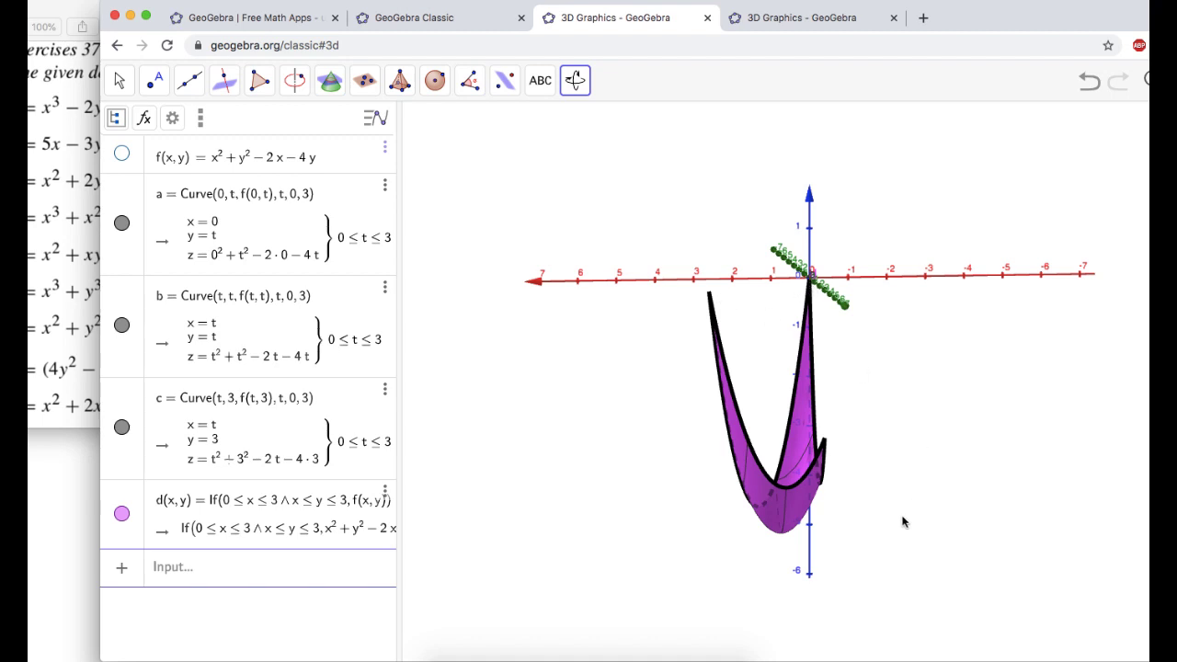
drag(901, 521, 901, 507)
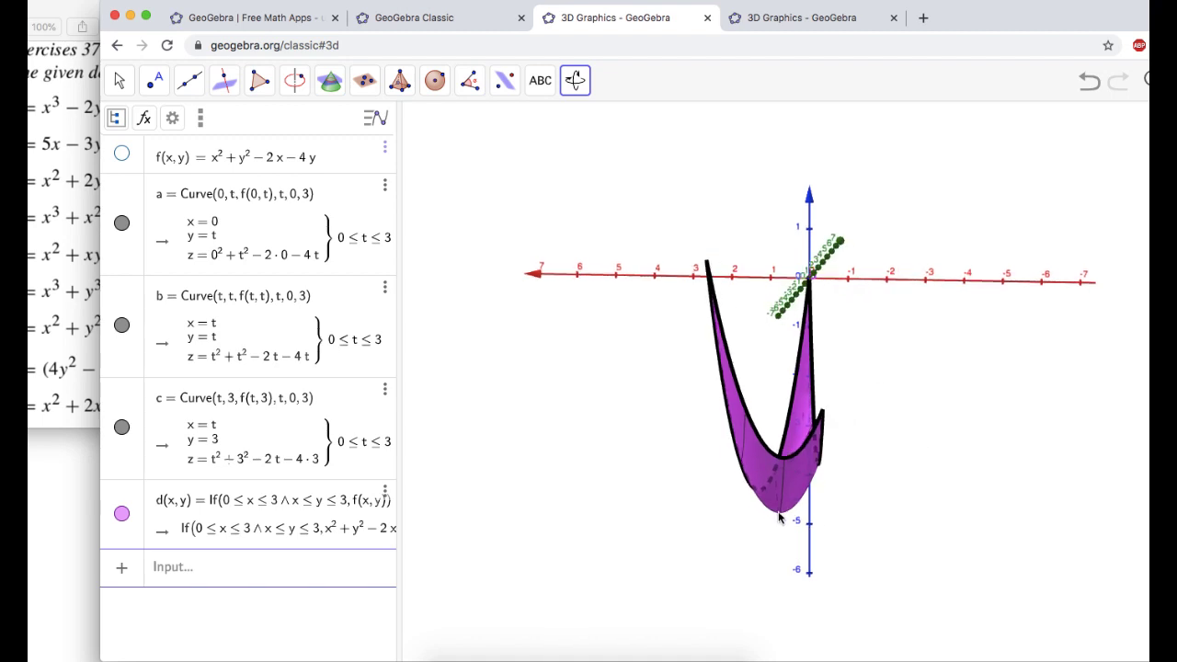
drag(918, 410, 1053, 516)
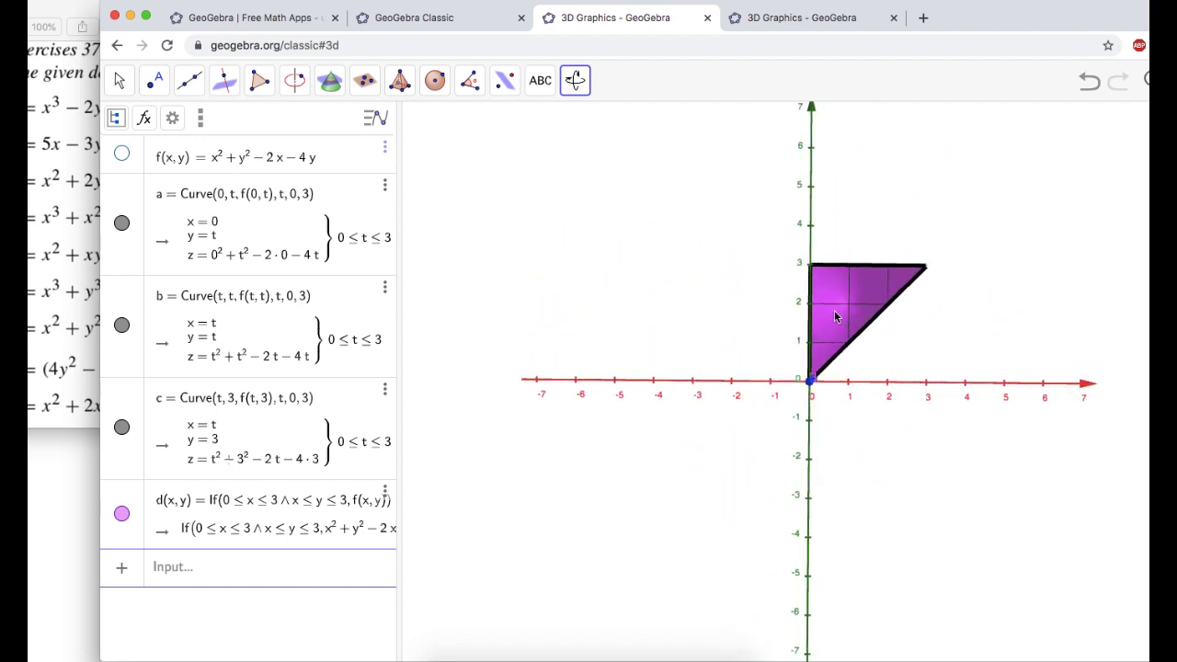
drag(892, 443, 754, 384)
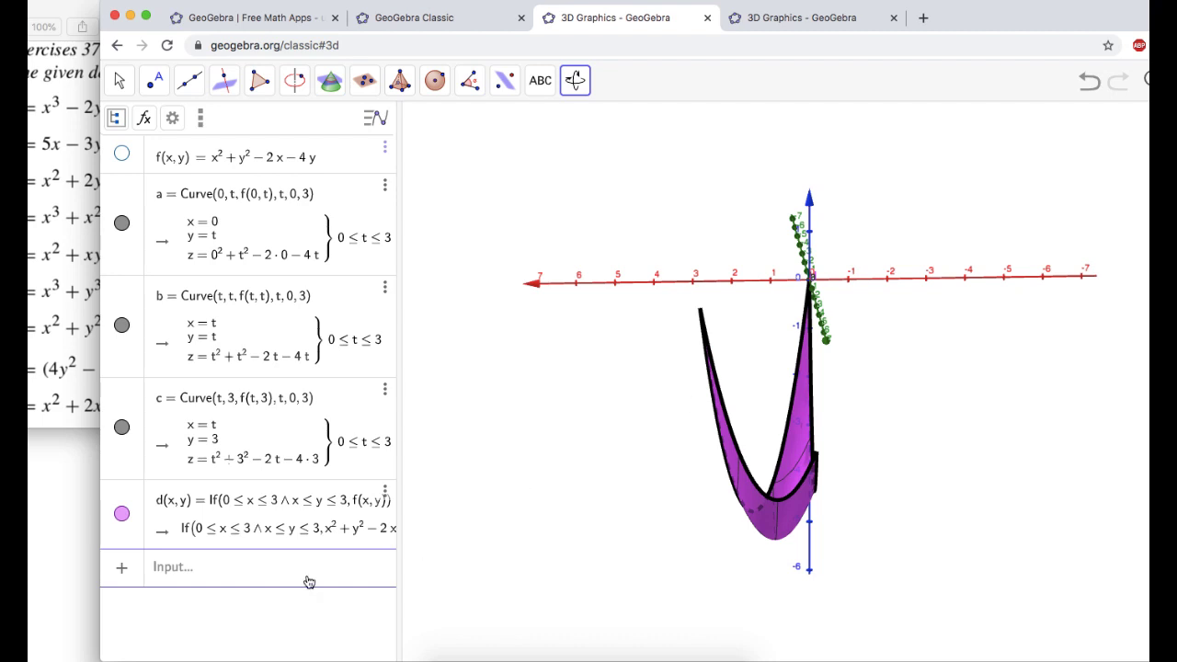
Plot the surface point above the domain corner at the origin as (0, 0, f(0, 0)).
click(228, 583)
text((0, 0)
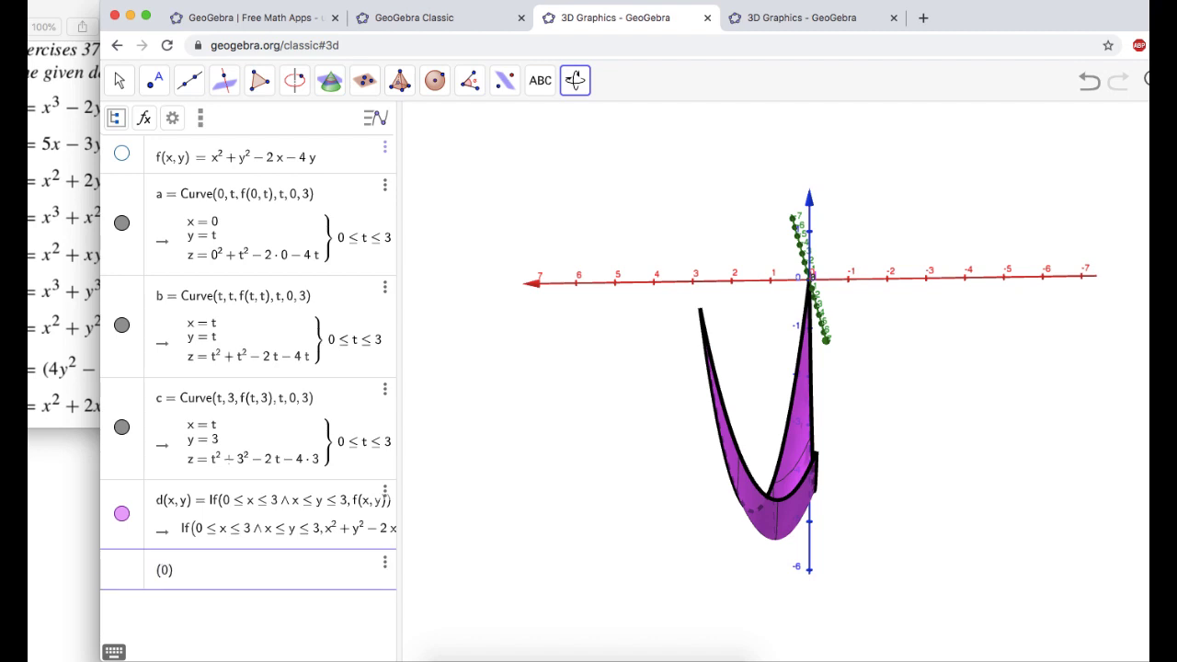
text(, f(0, 0)
key(Return)
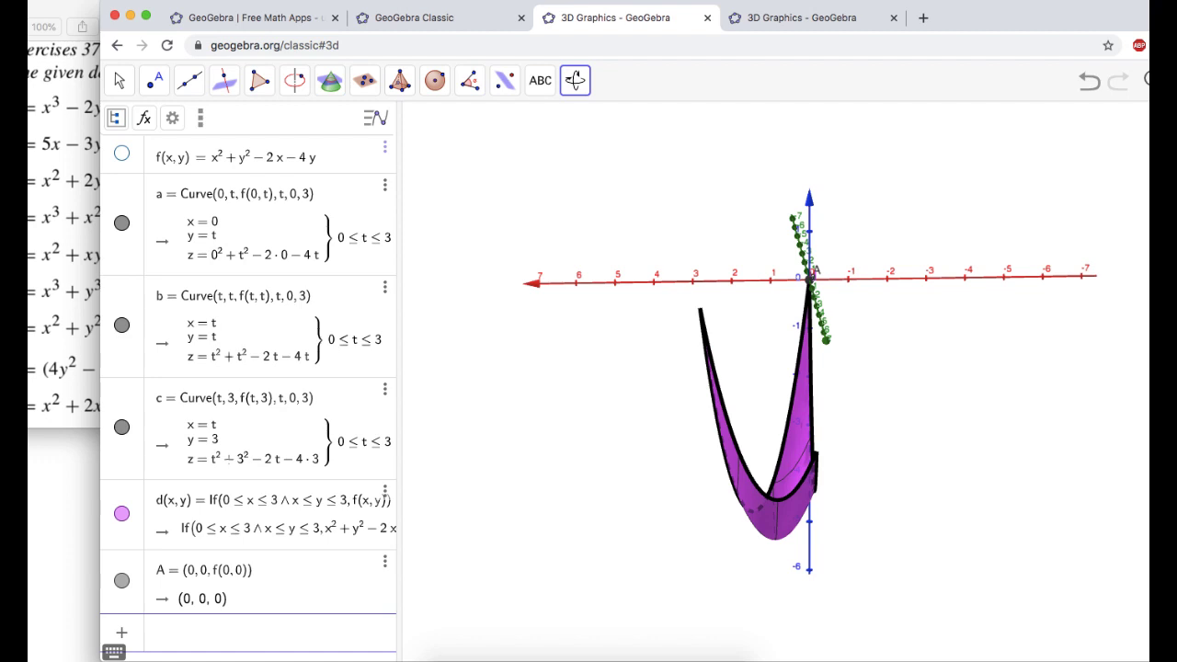
Plot the surface points above the other two domain corners as (3, 3, f(3, 3)) and (0, 3, f(0, 3)).
text((3, 3, f)
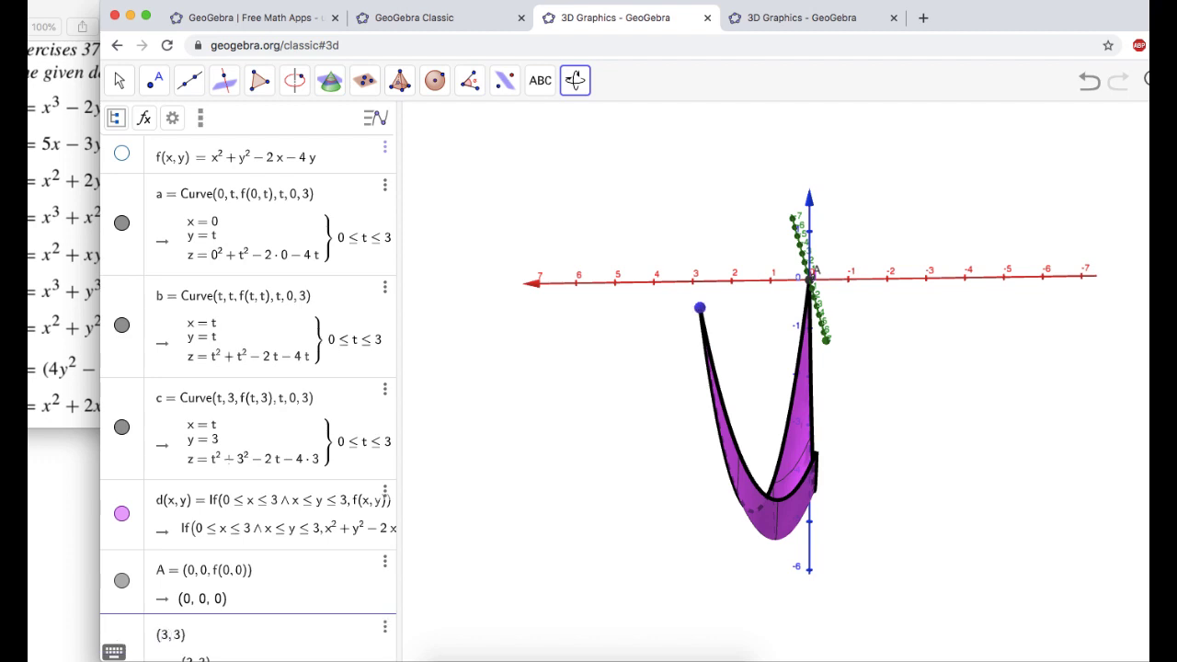
text((3, 3)
key(Return)
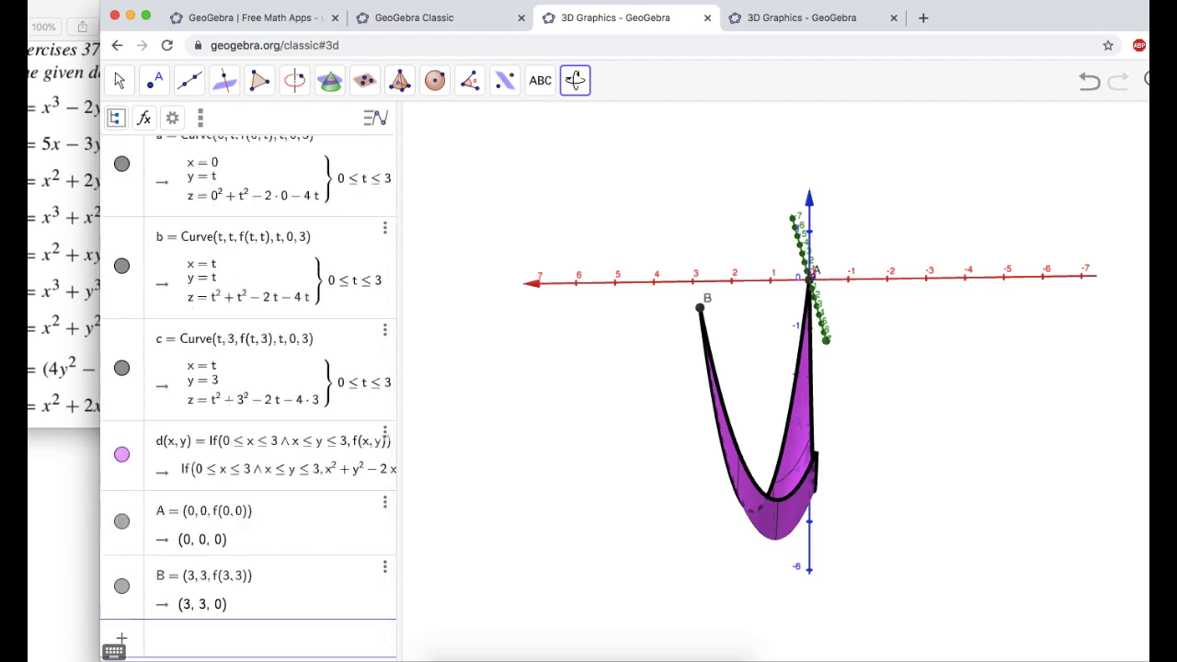
text((0, 3, f()
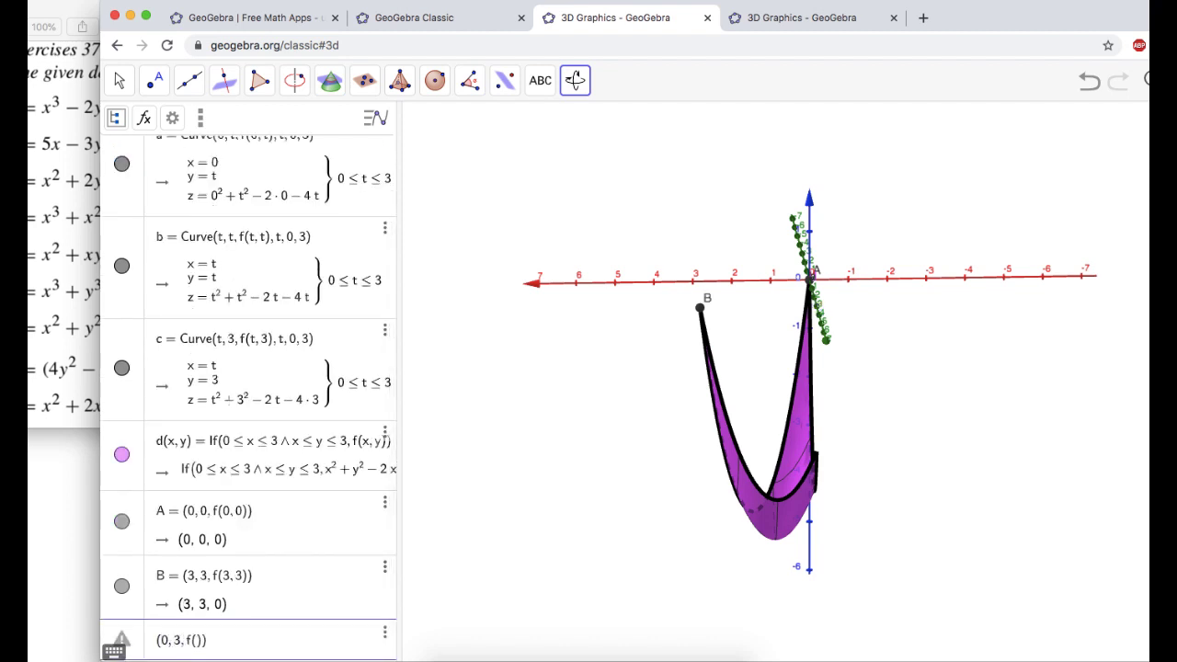
text(0, 3)
key(Return)
Plot the interior critical point as (1, 2, f(1, 2)) and the candidate on the x = 0 edge as (0, 2, f(0, 2)).
text(()
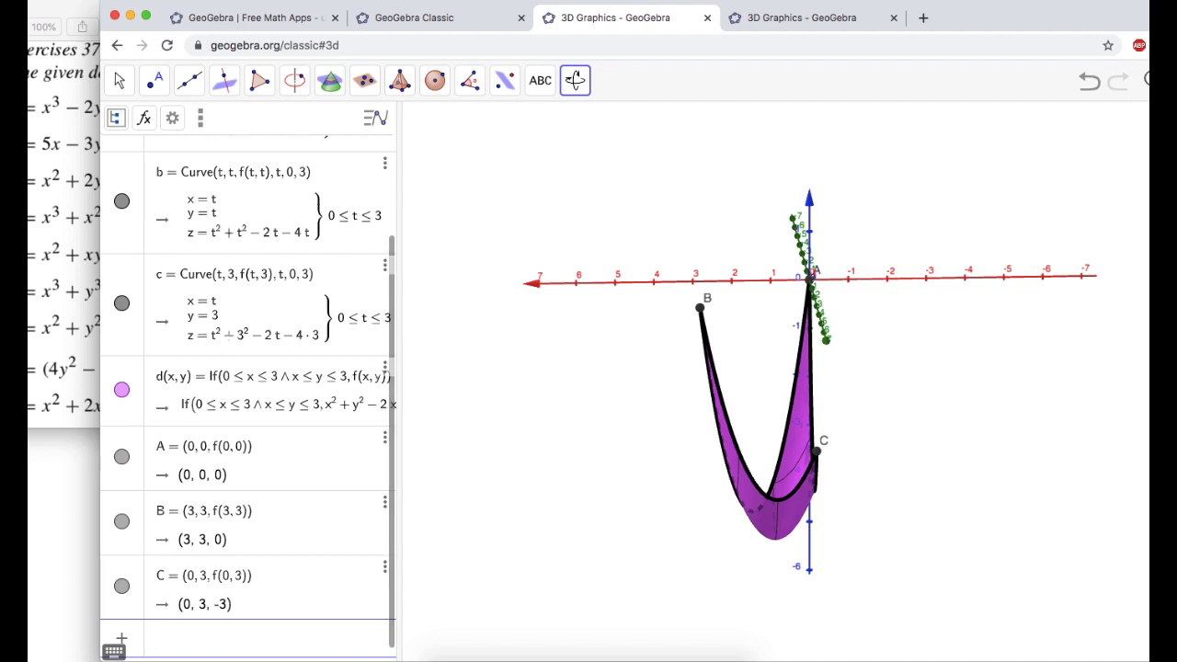
text(1, 2, f)
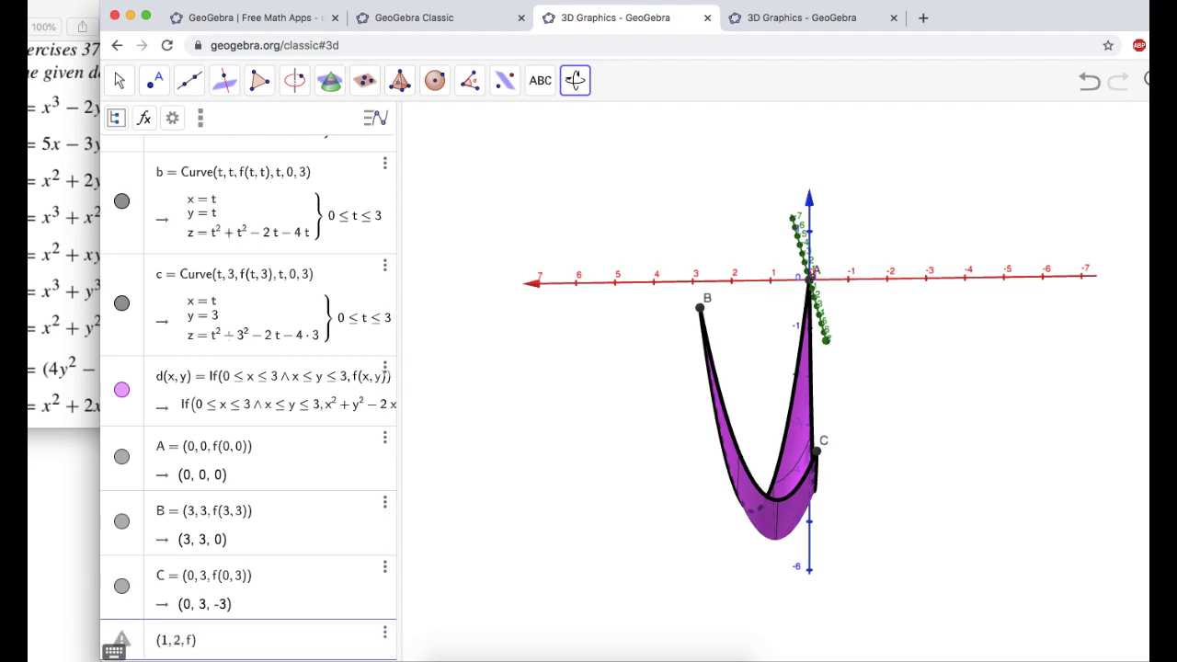
text((1, 2)
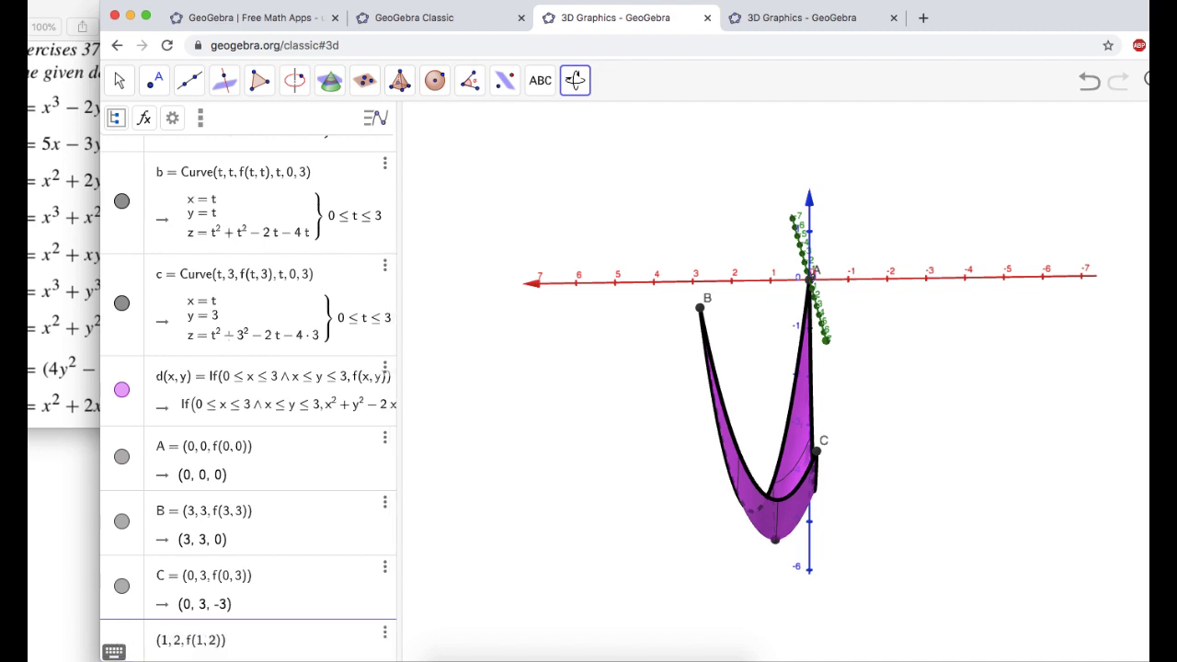
key(Return)
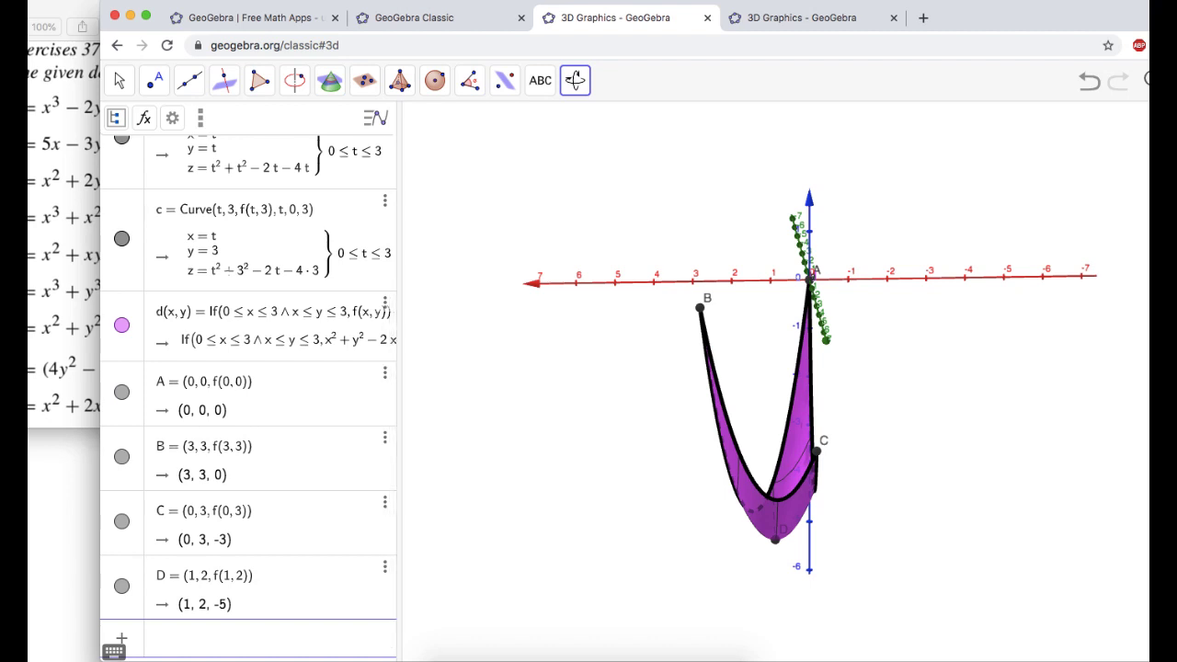
text((0, 2, f)
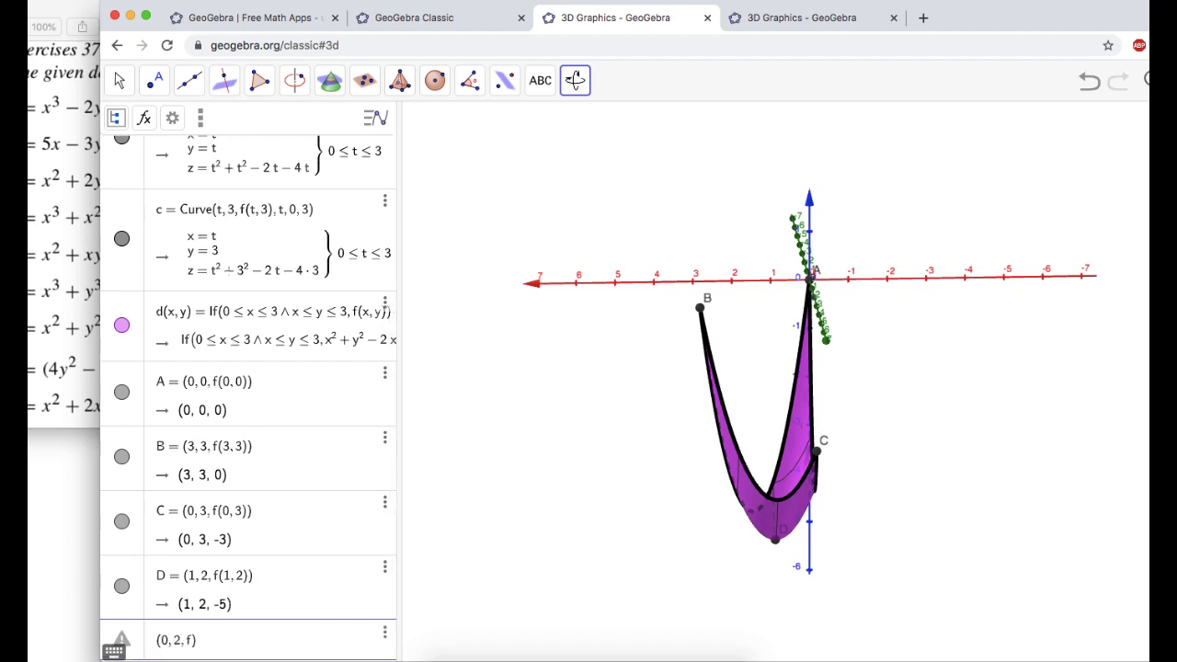
text((0, 2)
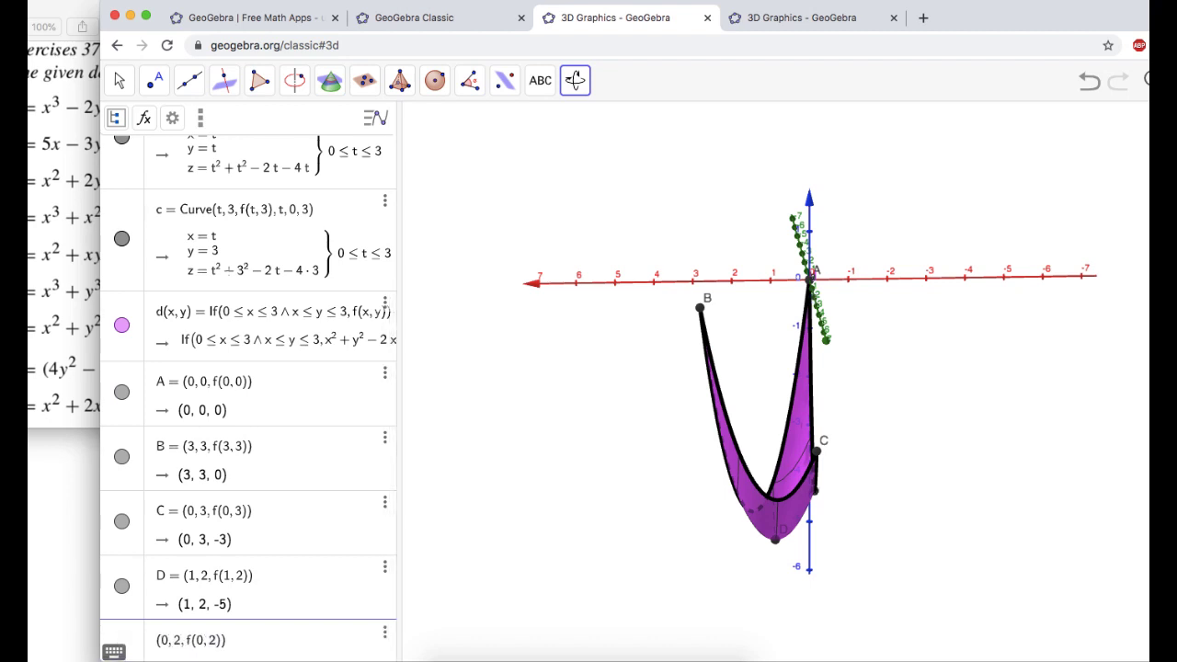
key(Return)
Plot the candidate on the y = x edge of the surface as (3/2, 3/2, f(3/2, 3/2)).
drag(950, 457, 927, 463)
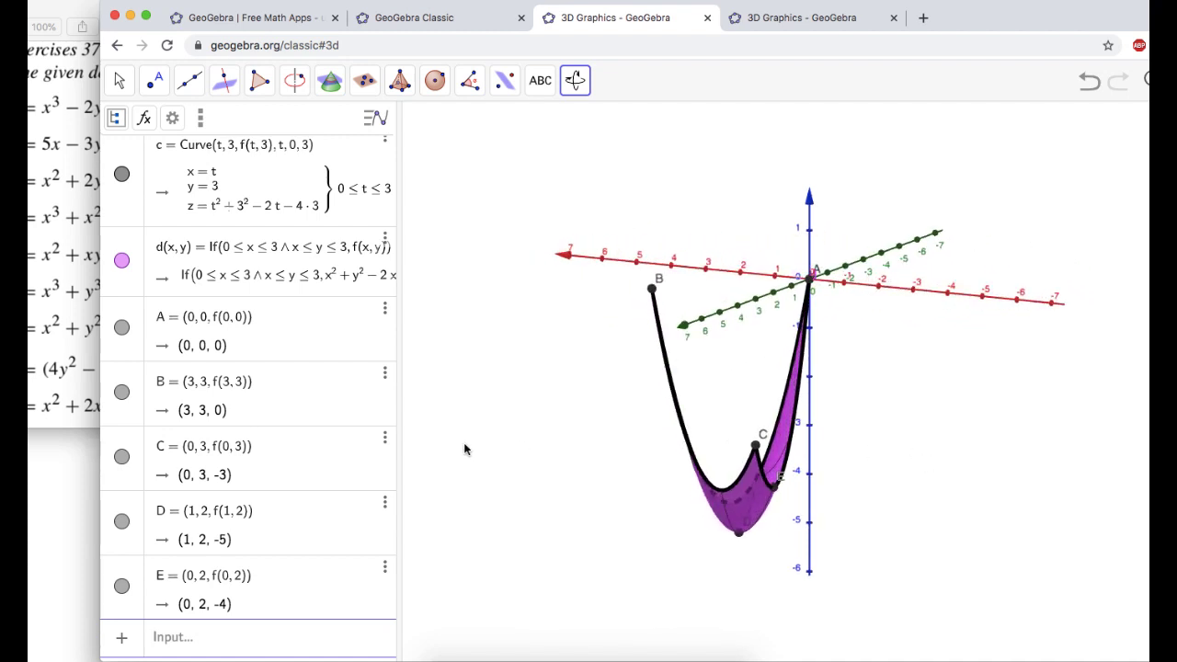
click(204, 645)
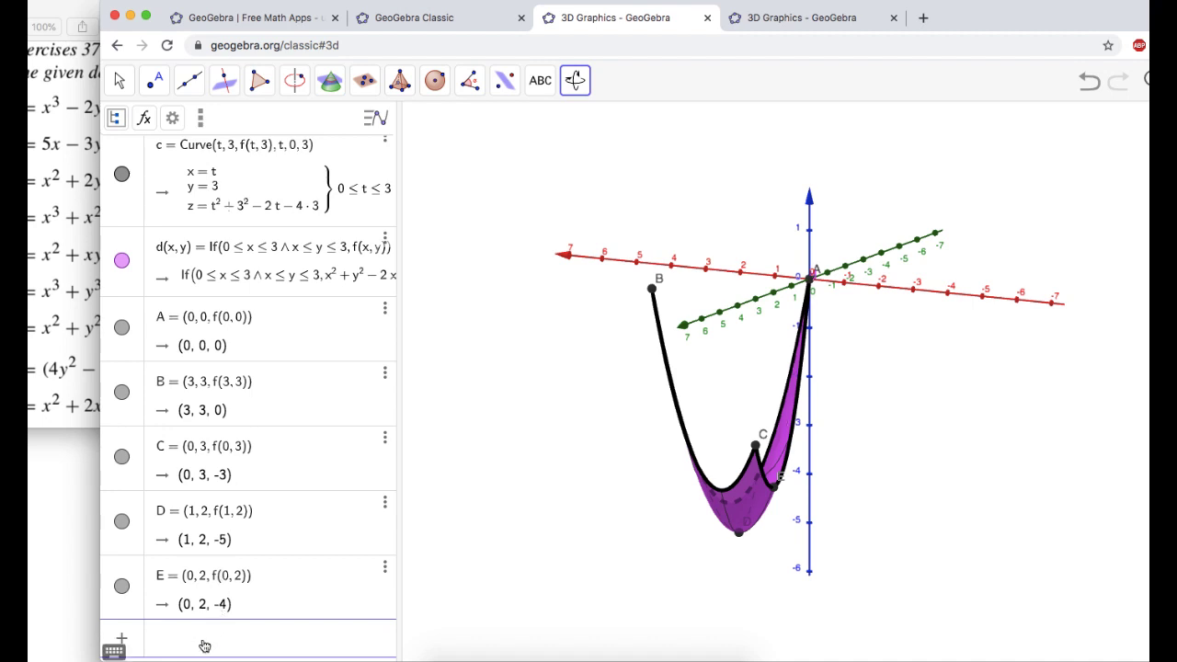
text((3,2)
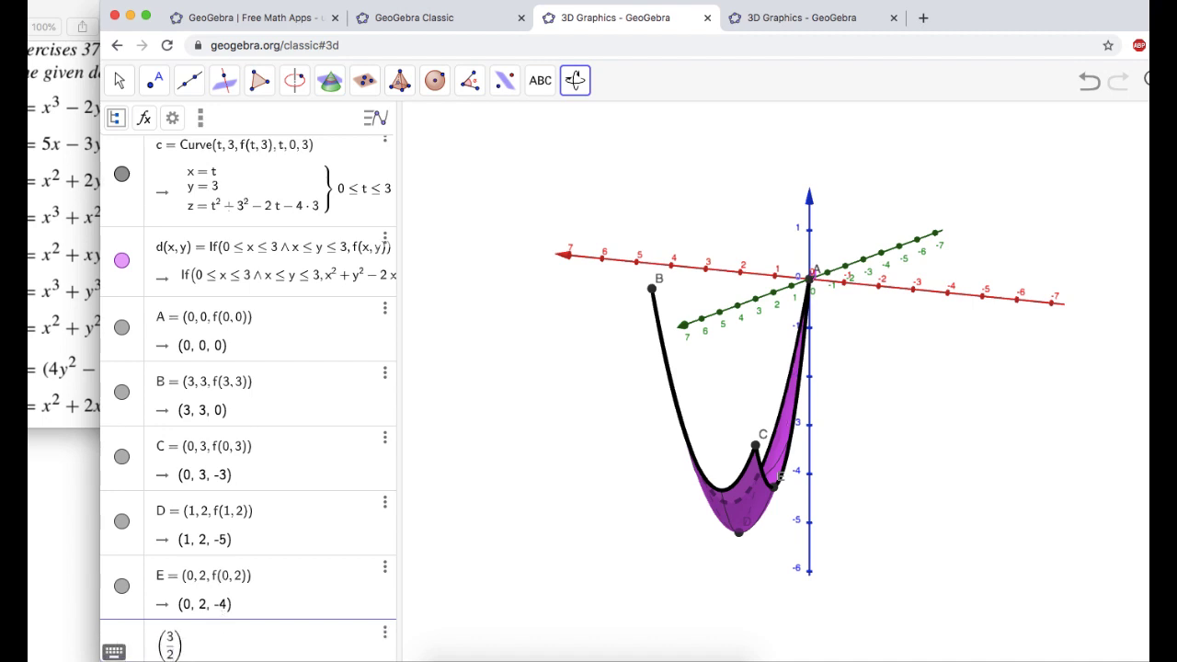
key(Right)
text(,3/2)
key(Right)
text(,f(3/2)
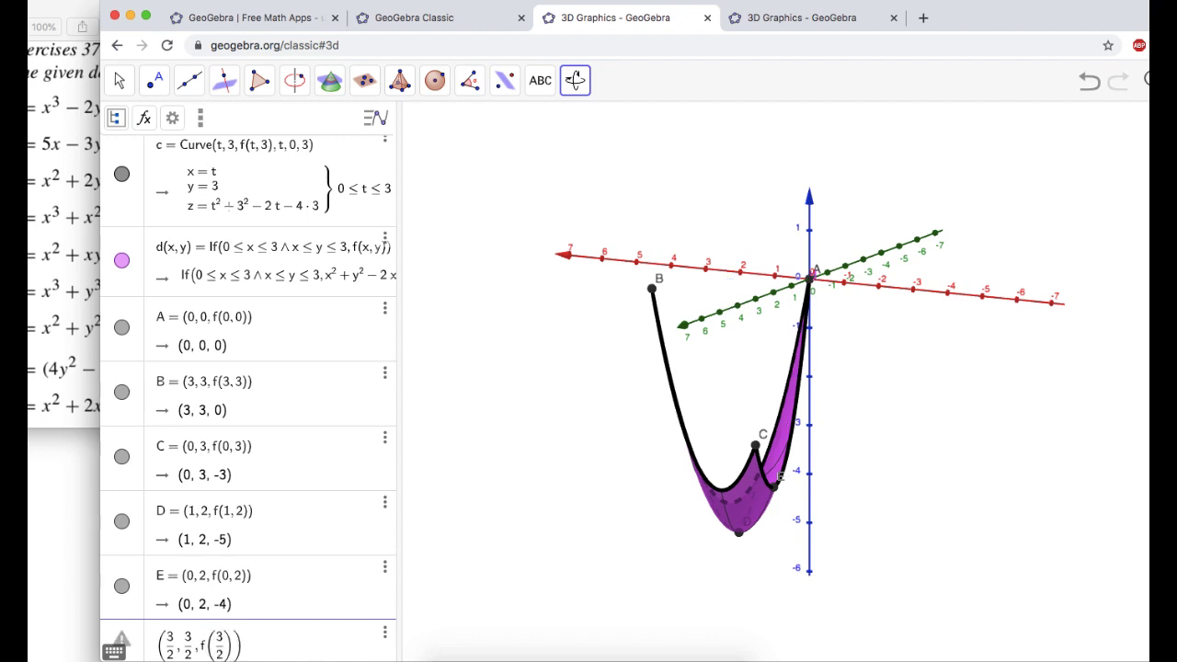
text(,3/2)
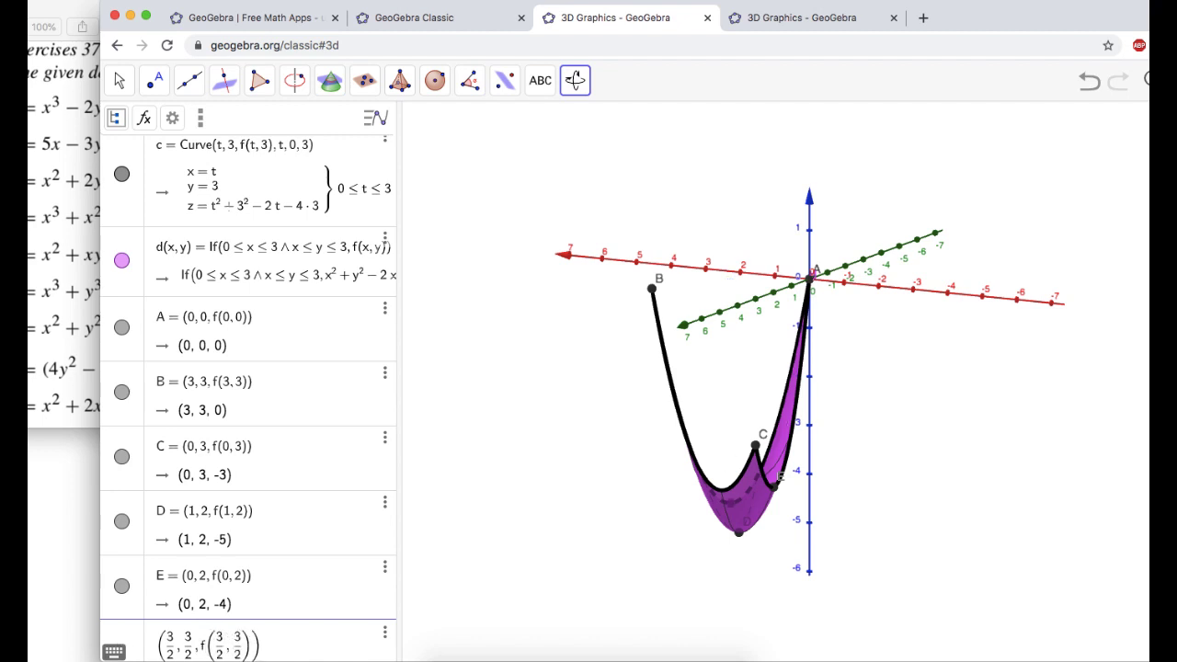
key(Return)
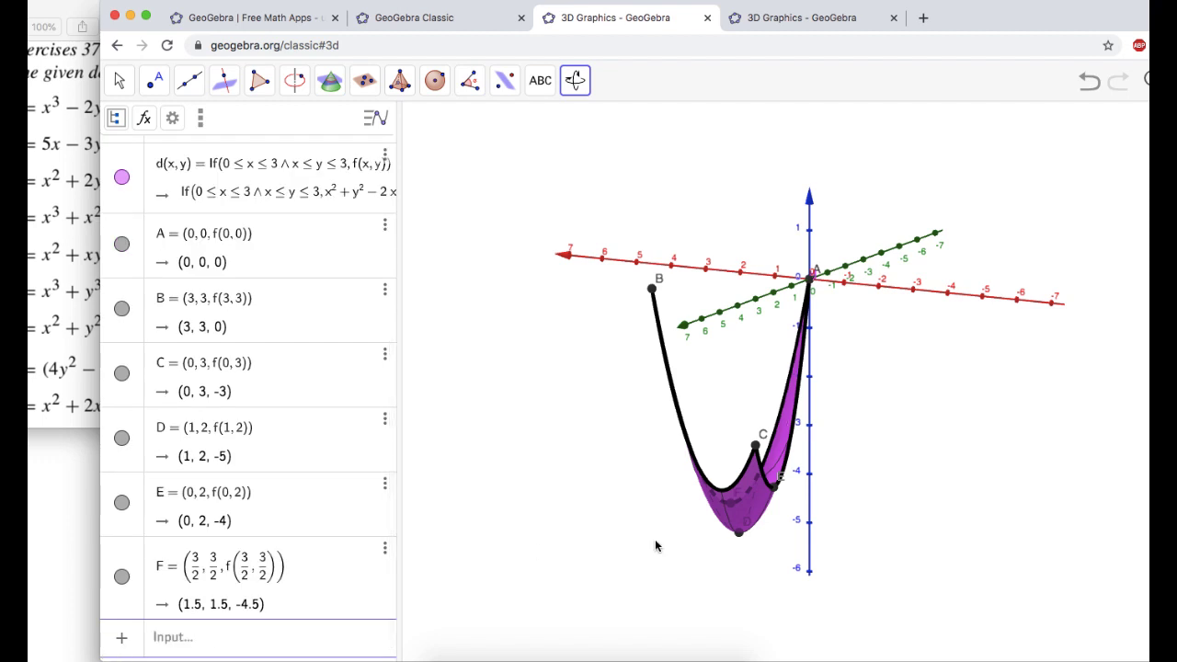
Plot the candidate on the y = 3 edge as (1, 3, f(1, 3)) and inspect all marked points from above and from the side.
drag(655, 539, 700, 543)
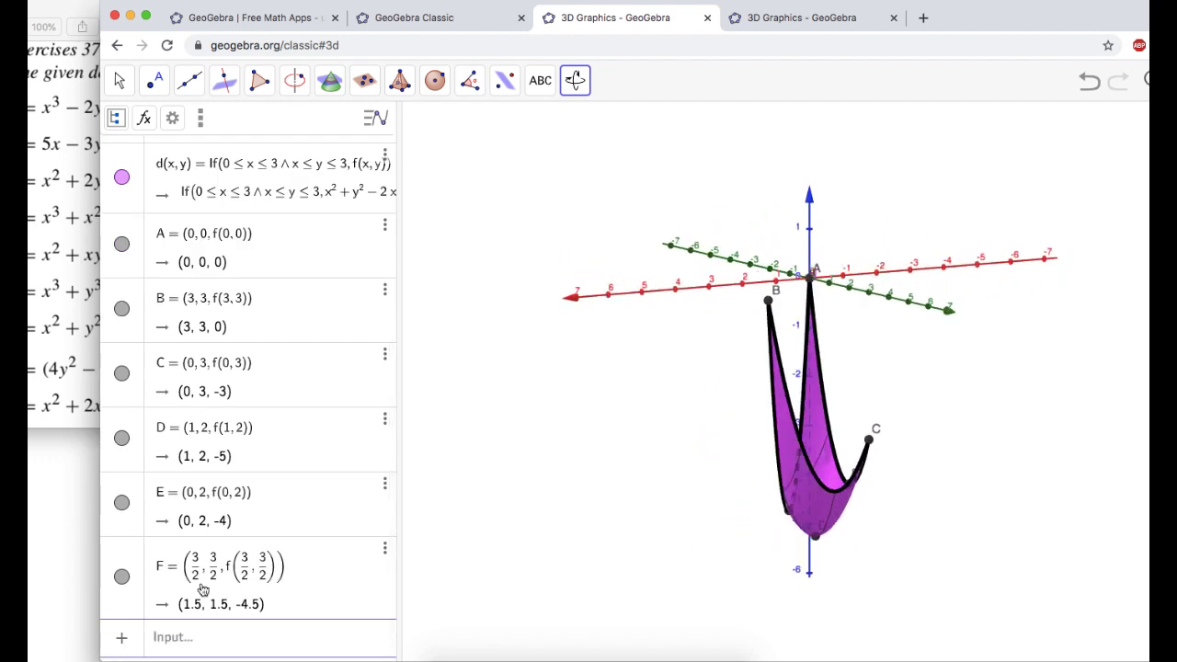
click(164, 637)
text(()
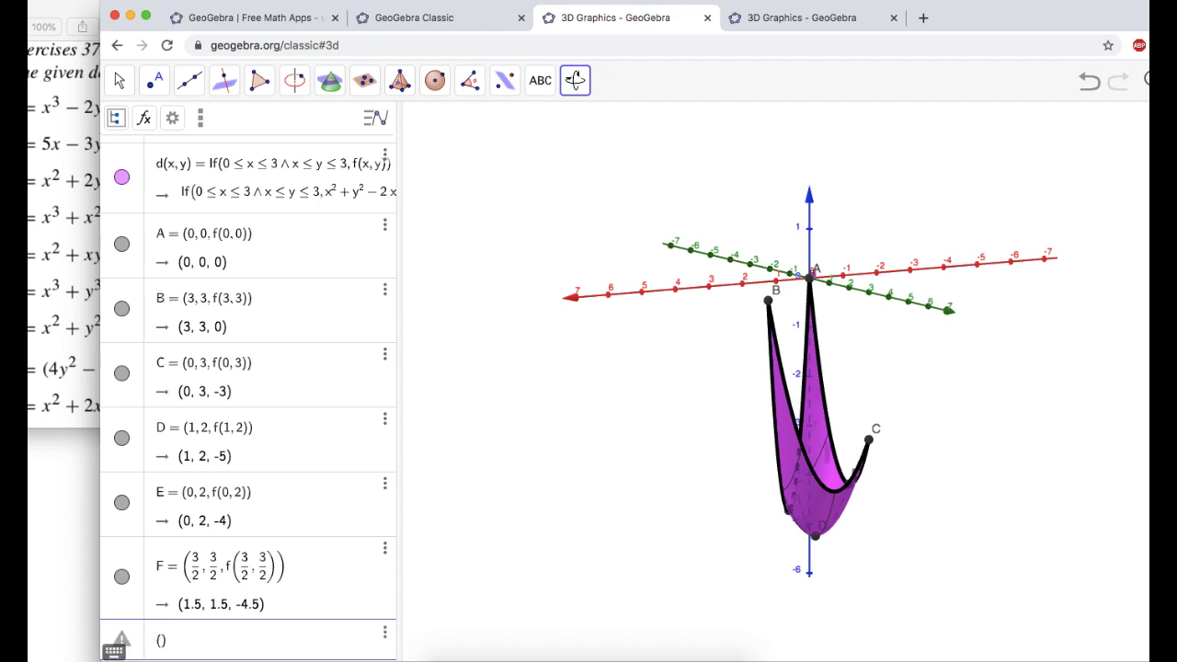
text(1,3,f(1,3)
key(Return)
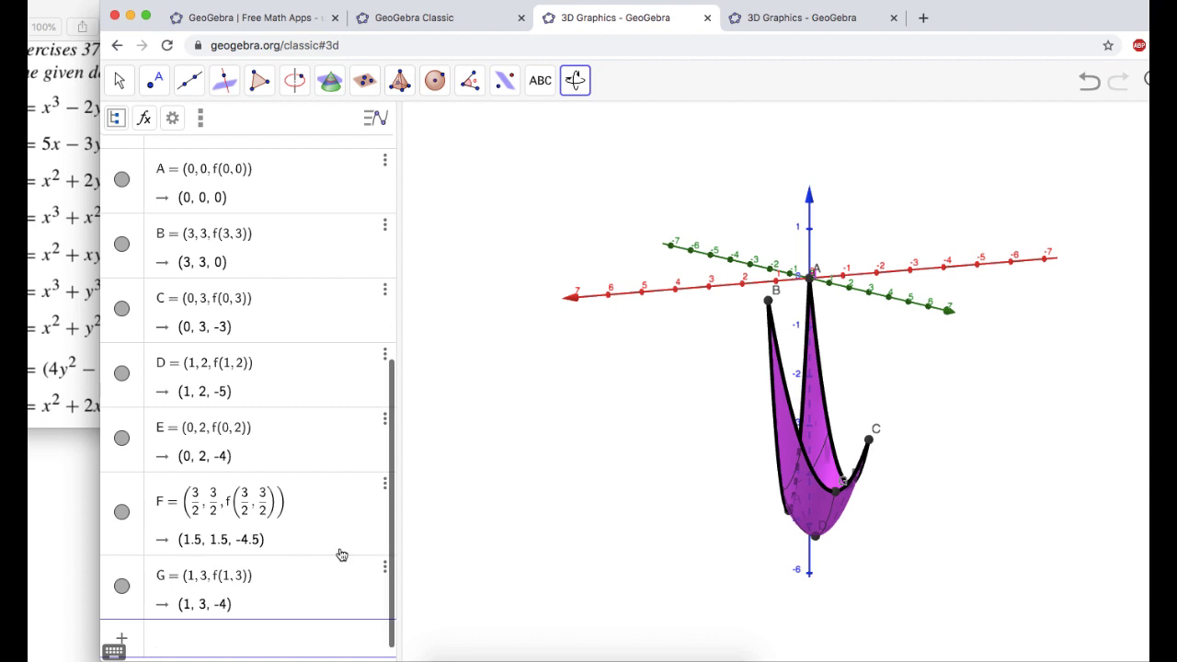
drag(887, 523, 994, 606)
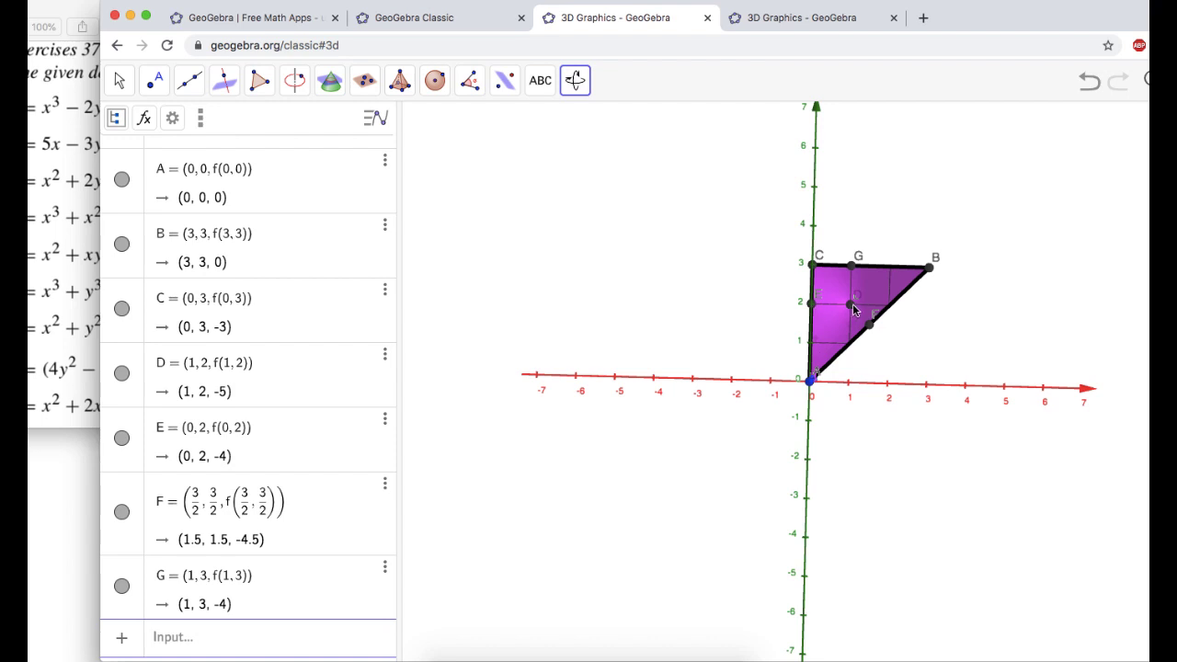
drag(904, 462, 832, 384)
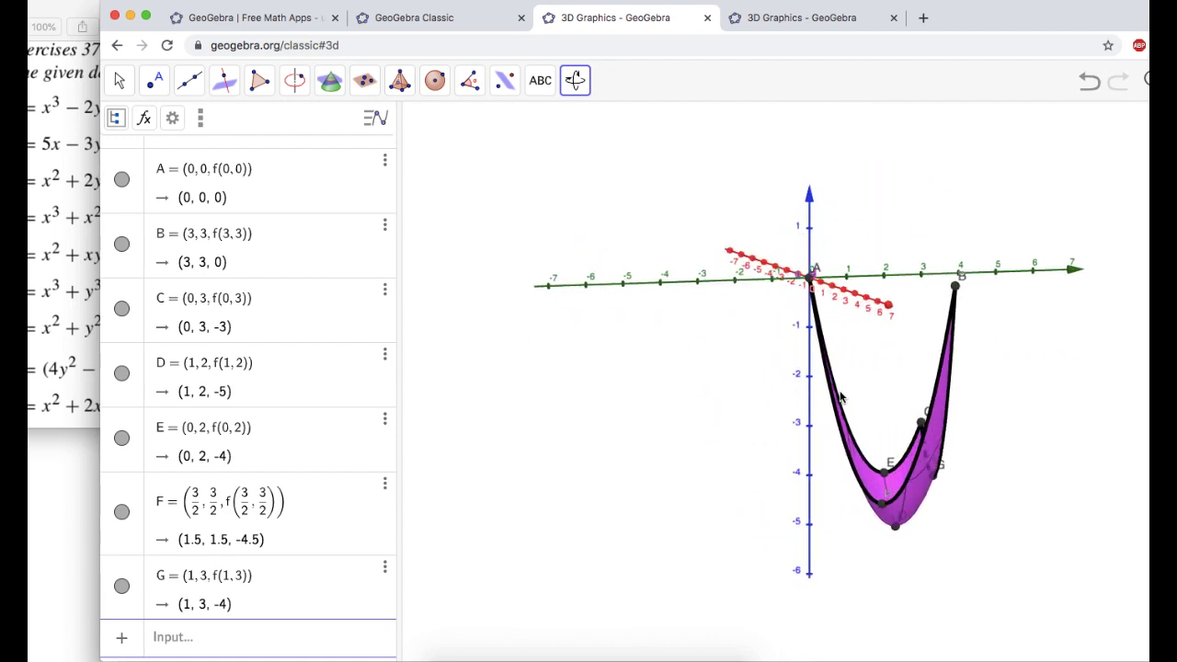